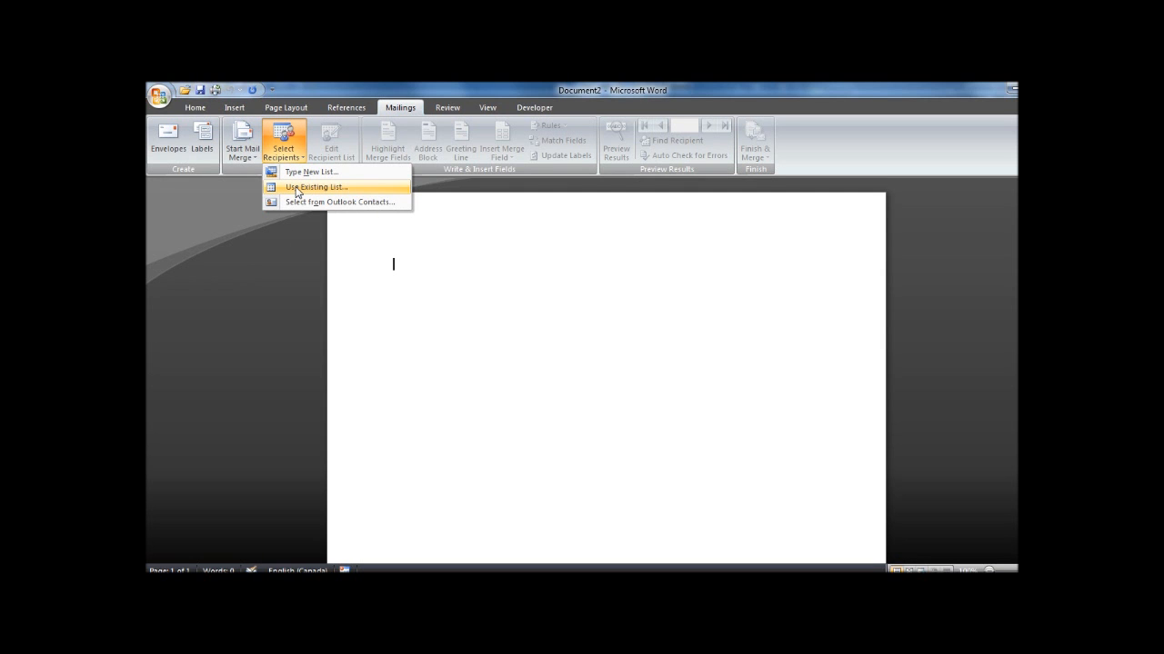
Start choosing an existing recipient list and browse to the Offering Helper Plus folder in C: Program Files (x86)
{"action": "left_click", "coordinate": [296, 188]}
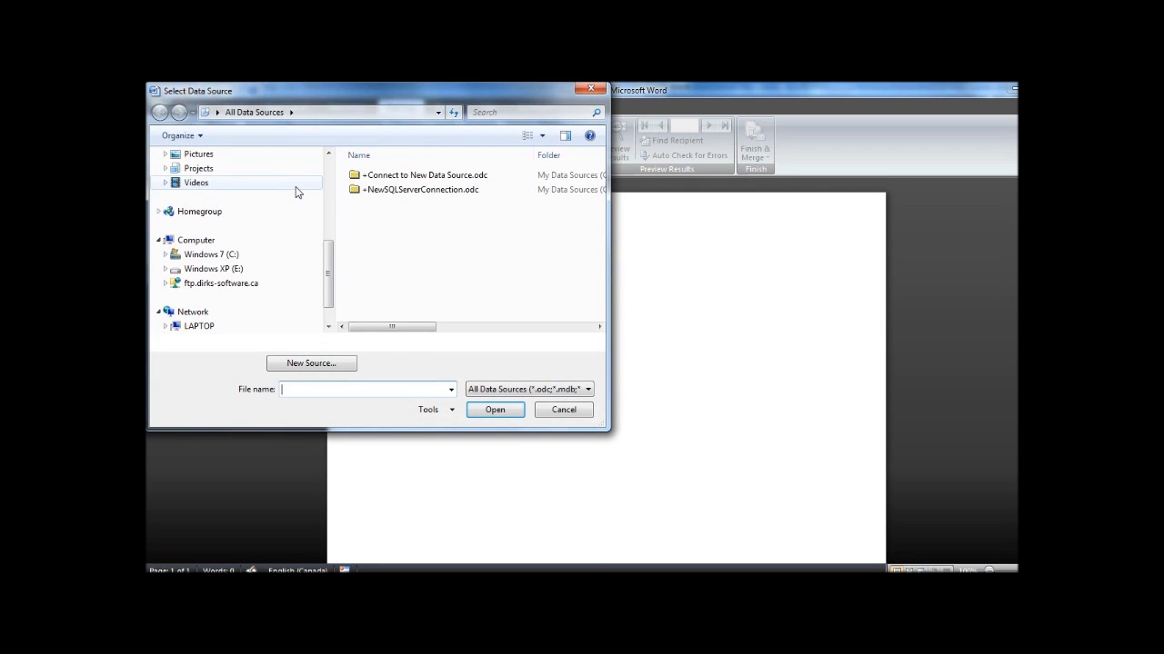
{"action": "left_click_drag", "start_coordinate": [314, 96], "coordinate": [418, 142]}
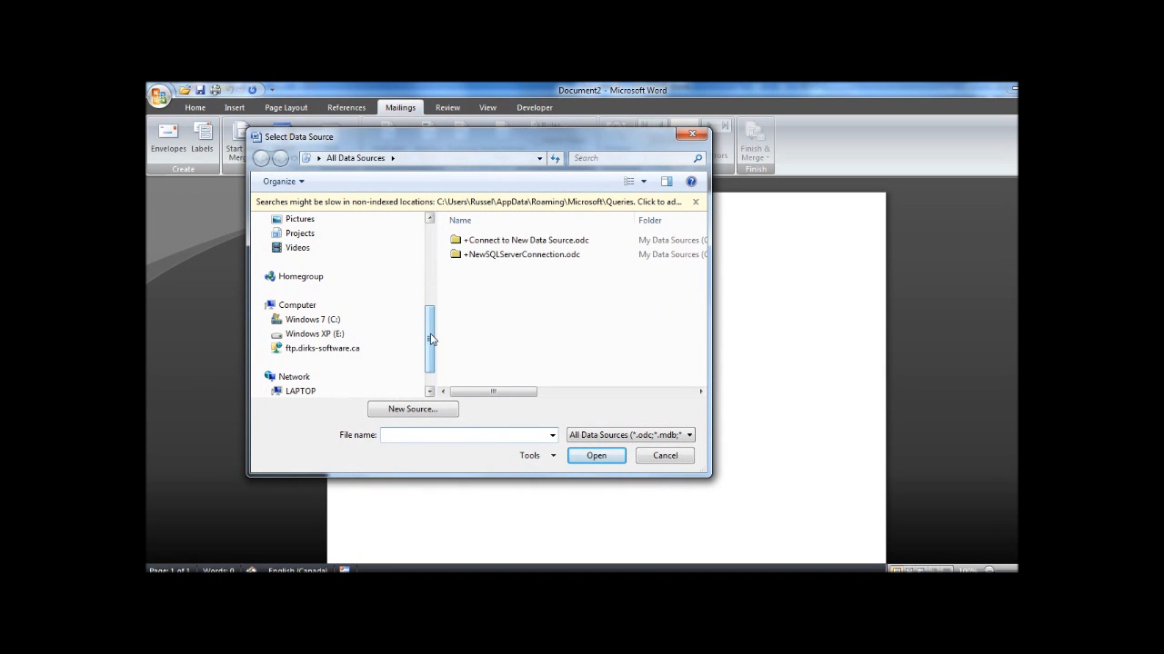
{"action": "left_click", "coordinate": [267, 321]}
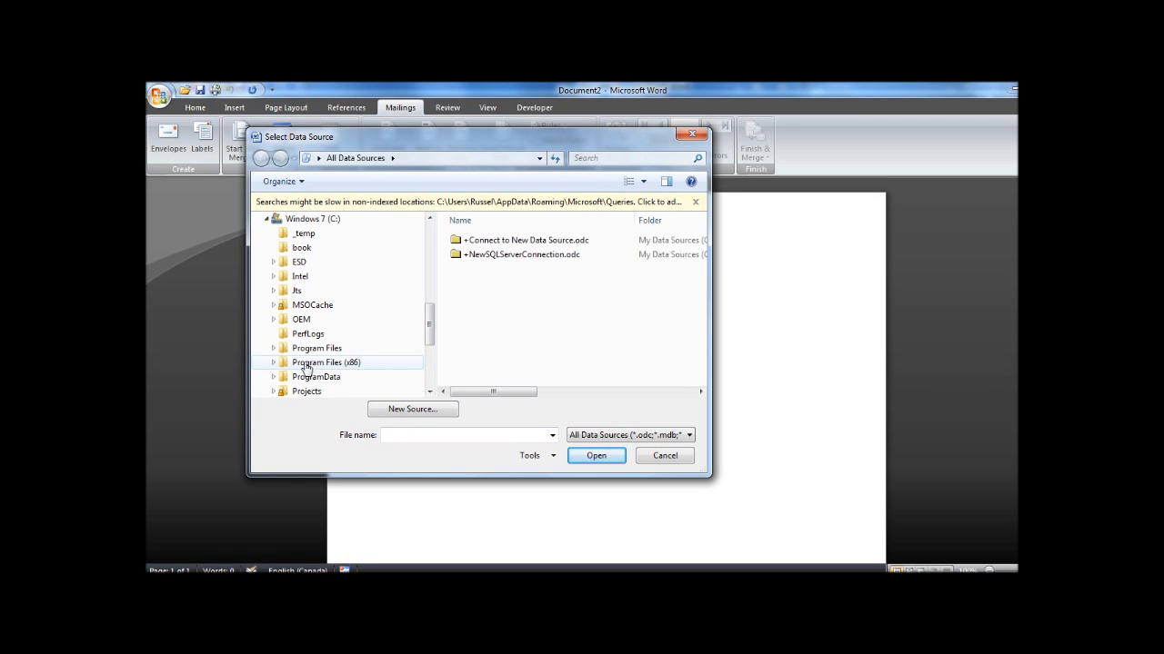
{"action": "left_click", "coordinate": [274, 364]}
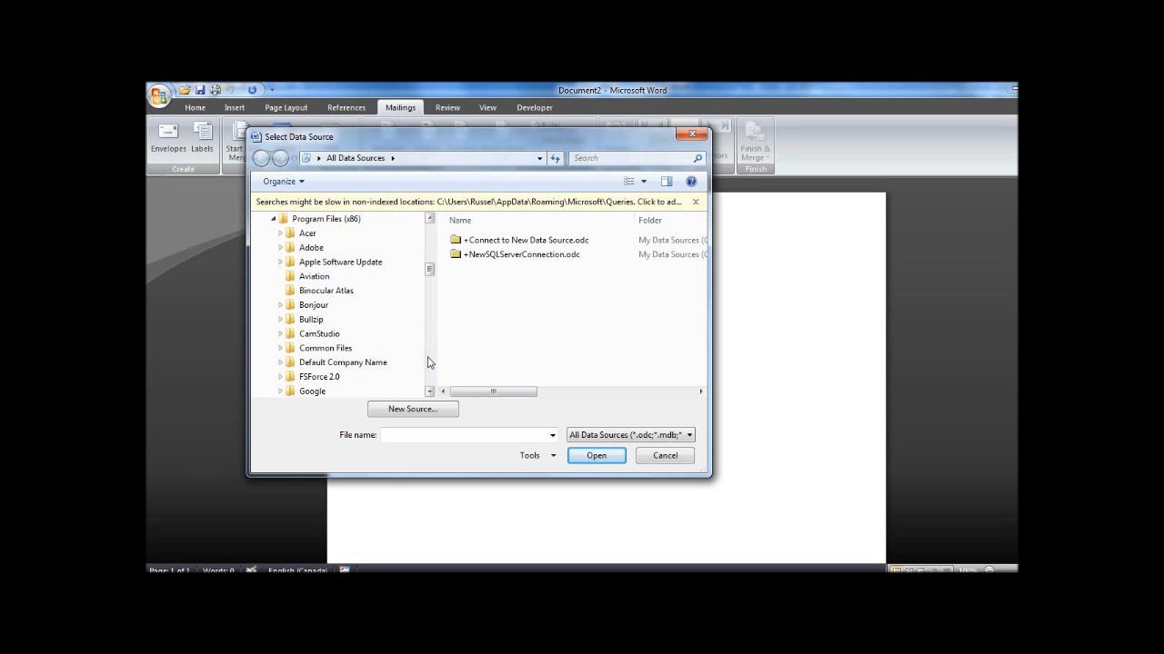
{"action": "scroll", "coordinate": [427, 355], "scroll_direction": "down", "scroll_amount": 3}
{"action": "scroll", "coordinate": [434, 358], "scroll_direction": "down", "scroll_amount": 3}
{"action": "scroll", "coordinate": [434, 361], "scroll_direction": "down", "scroll_amount": 6}
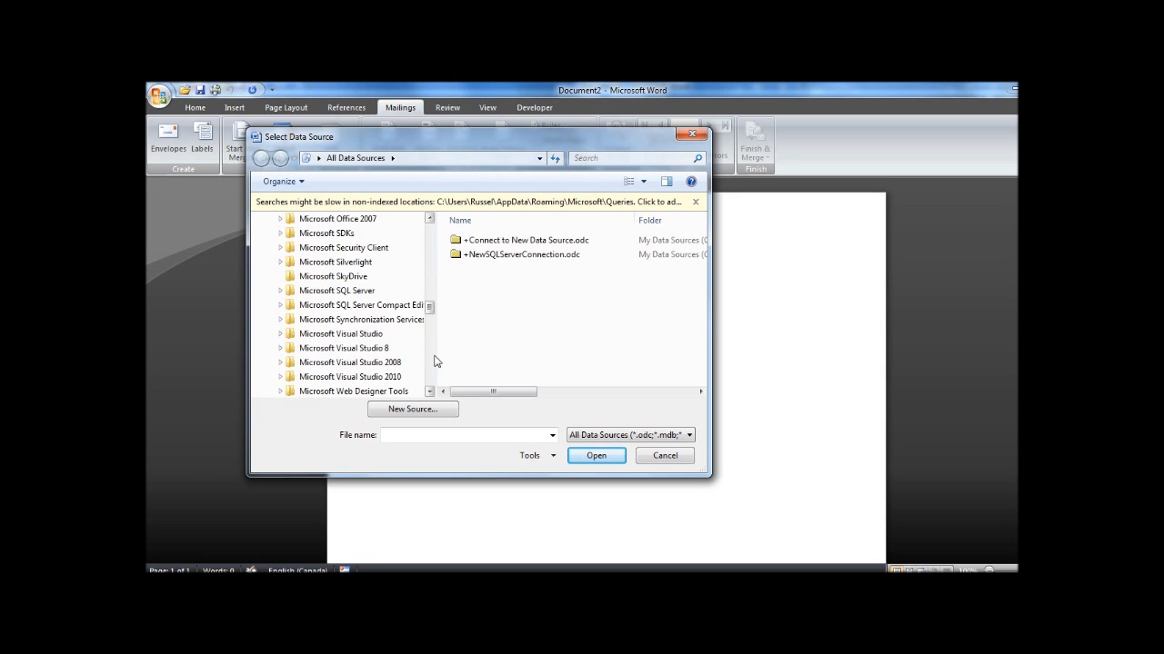
{"action": "scroll", "coordinate": [434, 361], "scroll_direction": "down", "scroll_amount": 8}
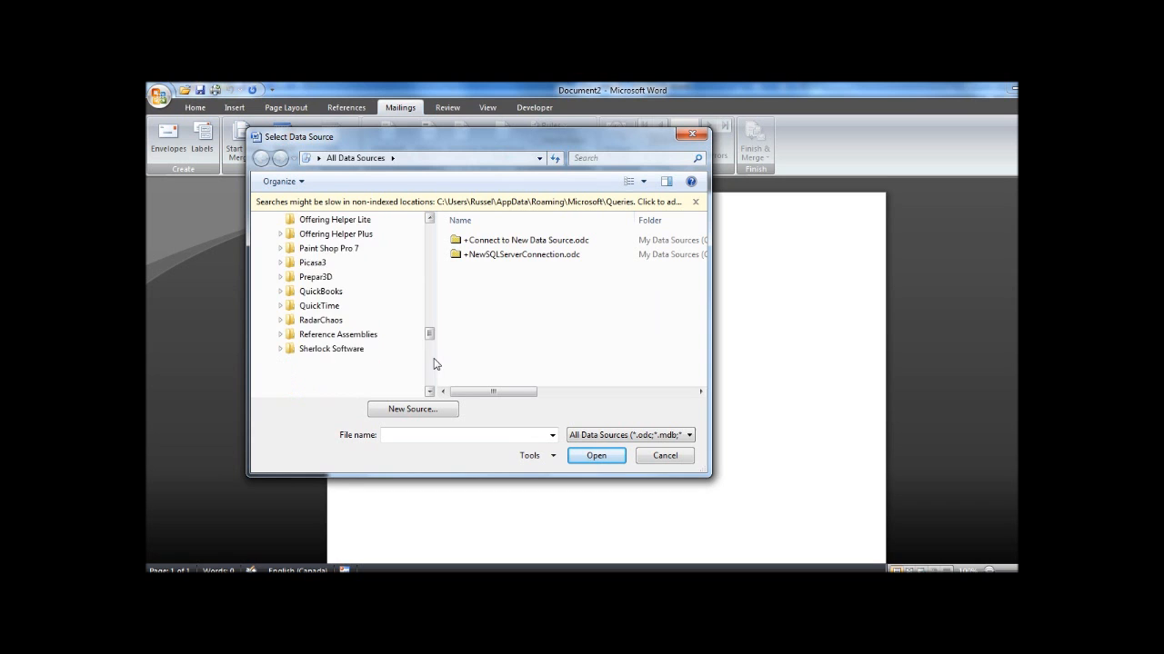
{"action": "scroll", "coordinate": [430, 309], "scroll_direction": "up", "scroll_amount": 3}
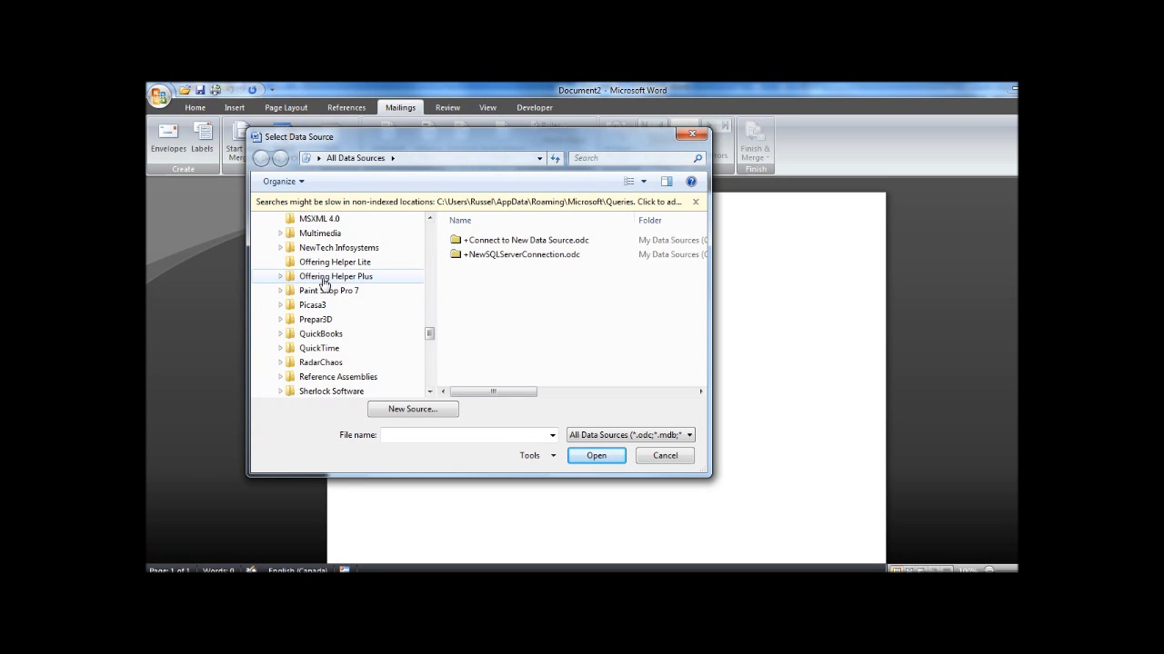
{"action": "left_click", "coordinate": [327, 269]}
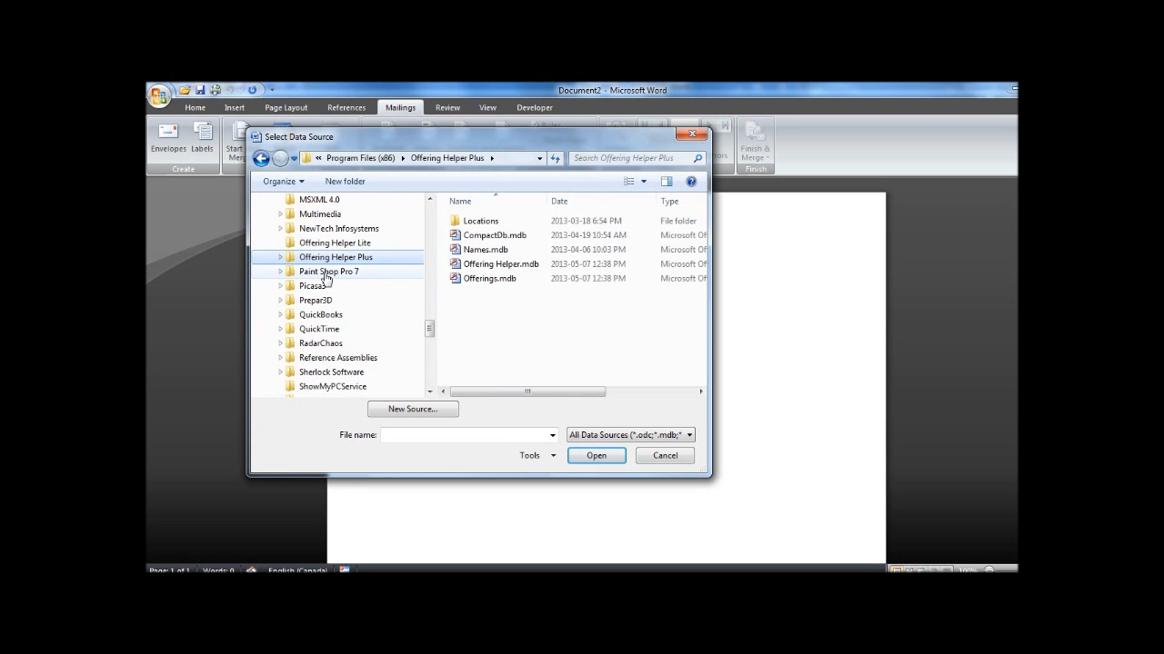
Open the Names.mdb database and use its Names table as the mail merge data source
{"action": "left_click", "coordinate": [483, 251]}
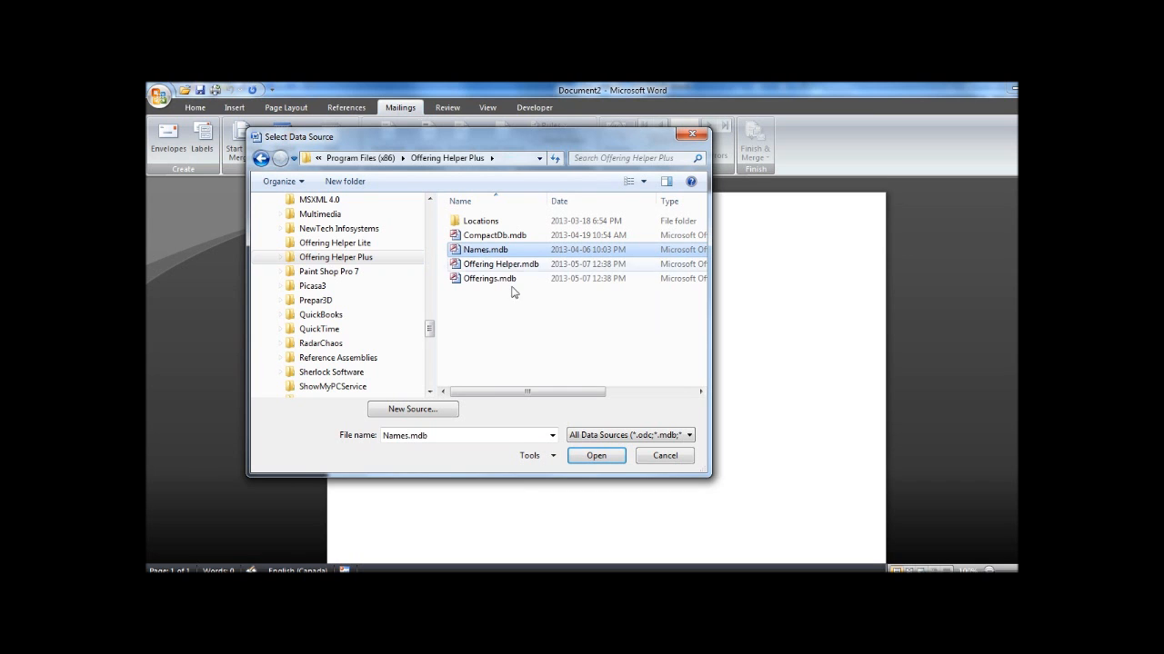
{"action": "left_click", "coordinate": [594, 440]}
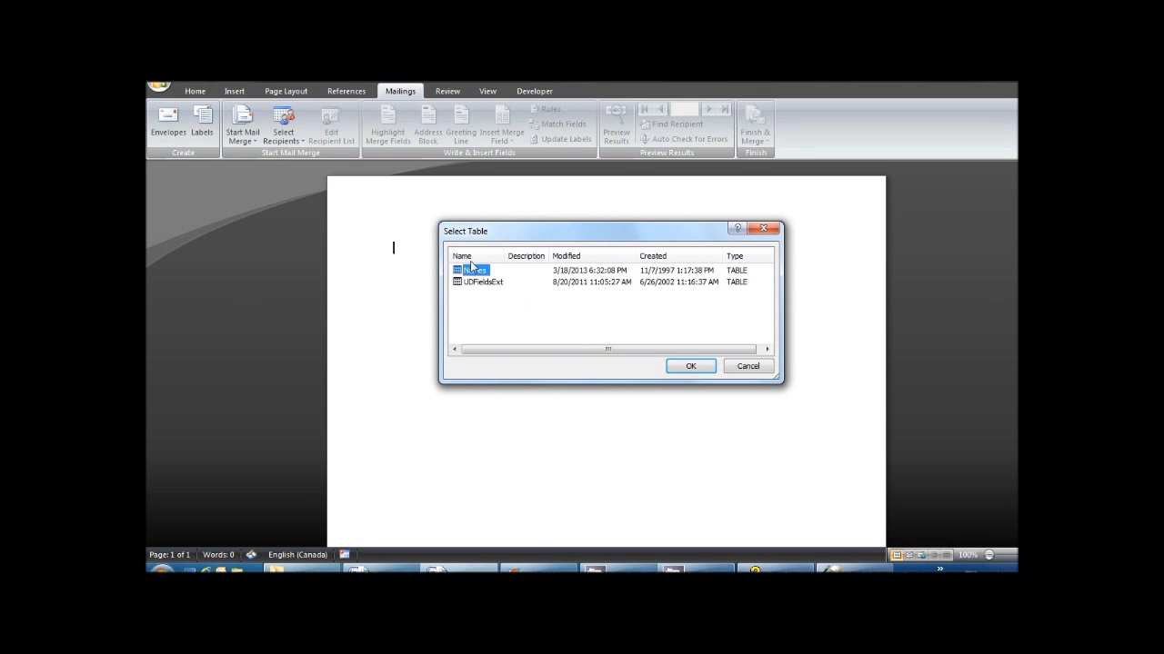
{"action": "left_click", "coordinate": [689, 365]}
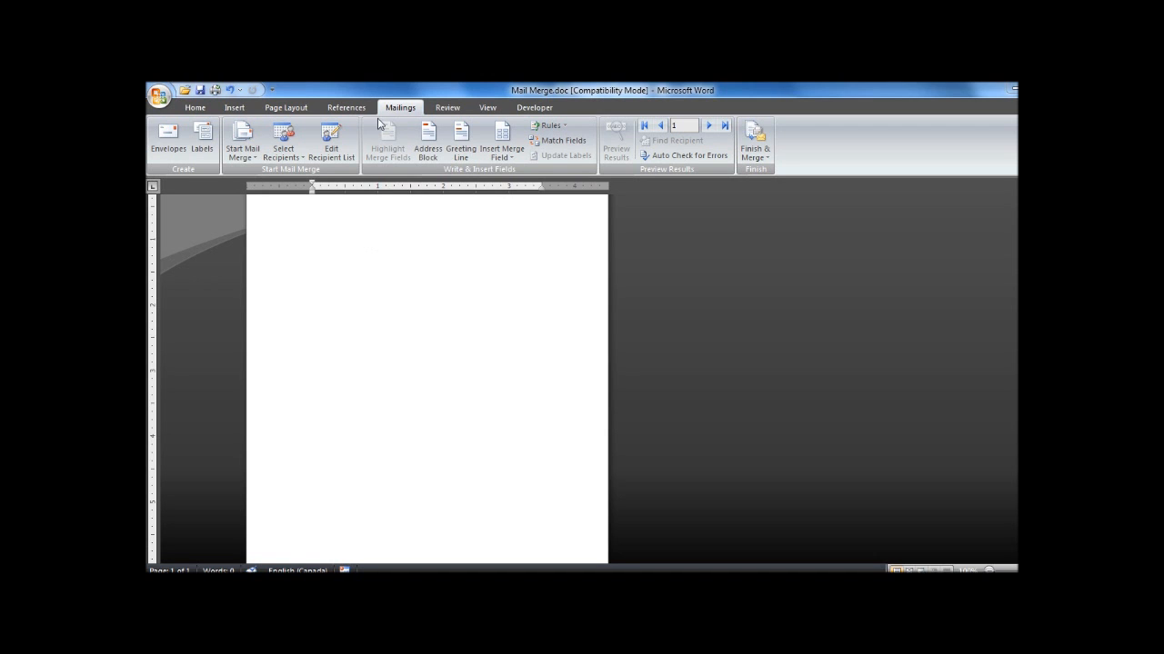
Sort the mail merge recipients by LastName and then by FirstName, both ascending
{"action": "left_click", "coordinate": [337, 155]}
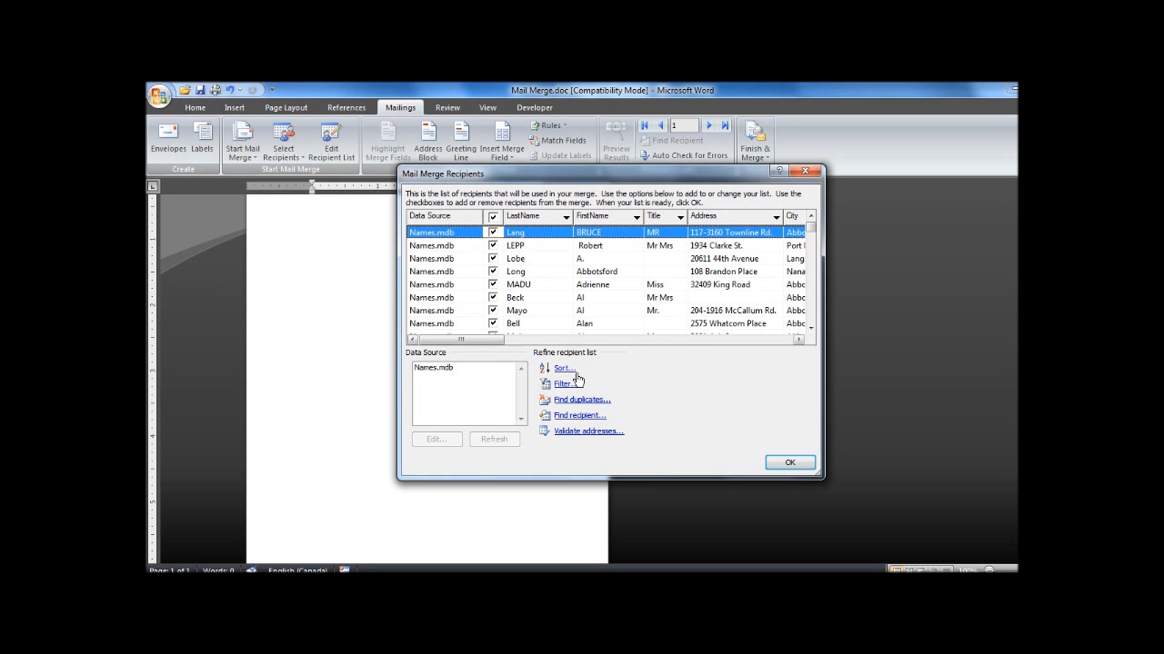
{"action": "left_click", "coordinate": [564, 370]}
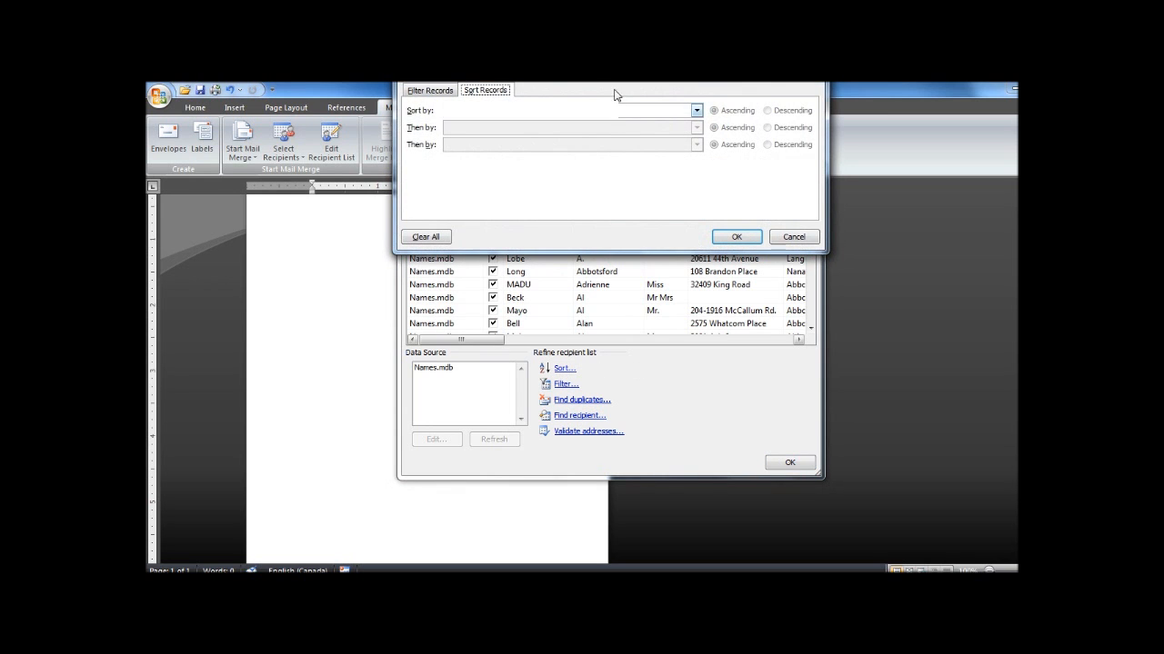
{"action": "left_click_drag", "start_coordinate": [612, 64], "coordinate": [596, 191]}
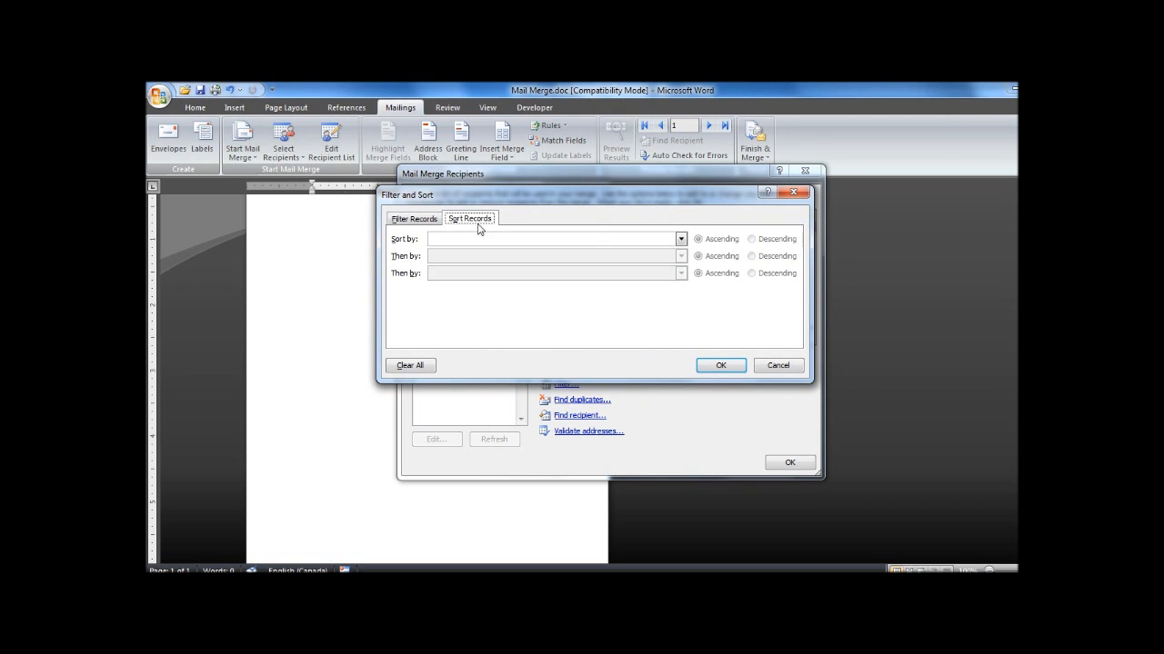
{"action": "left_click", "coordinate": [680, 239]}
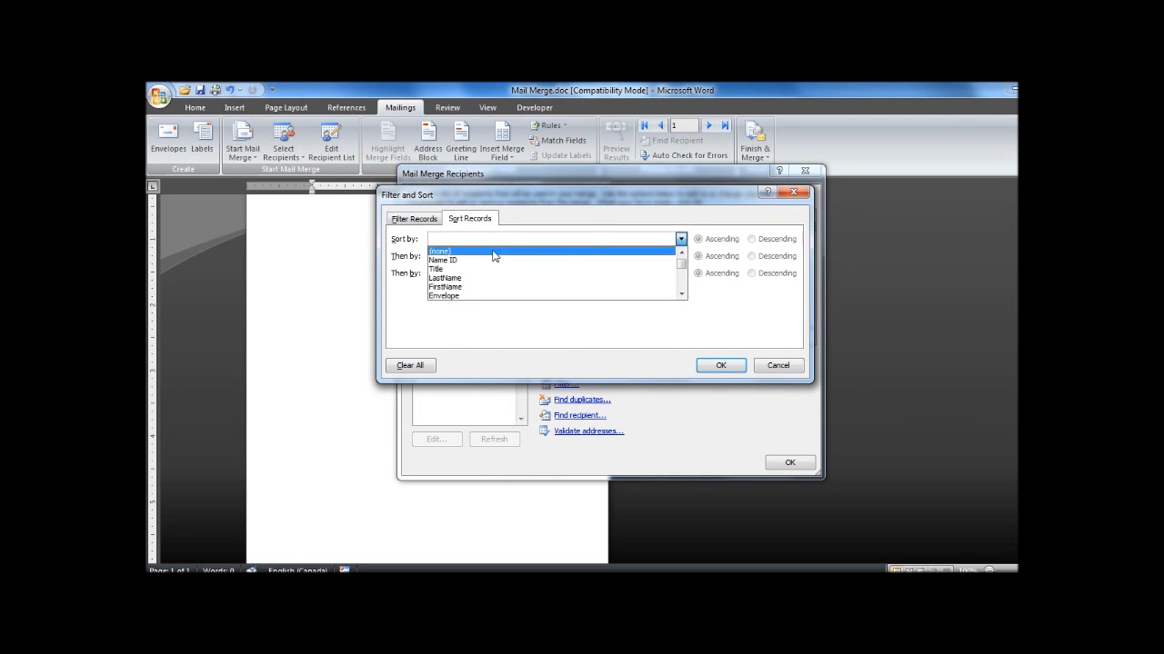
{"action": "left_click", "coordinate": [464, 278]}
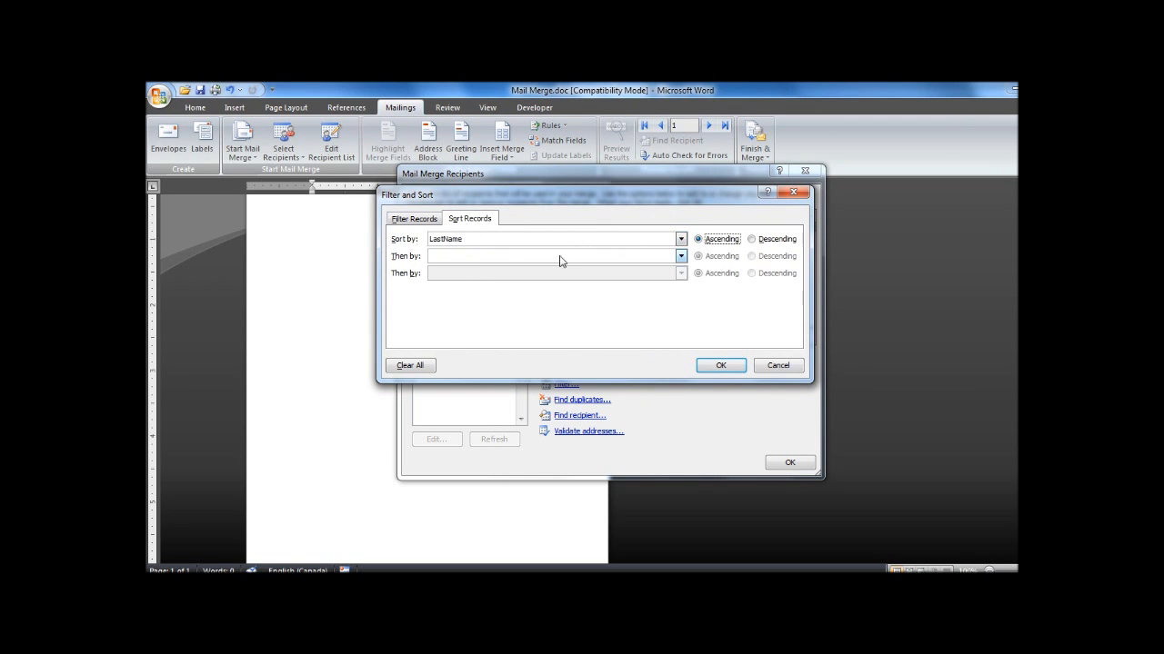
{"action": "left_click", "coordinate": [680, 256]}
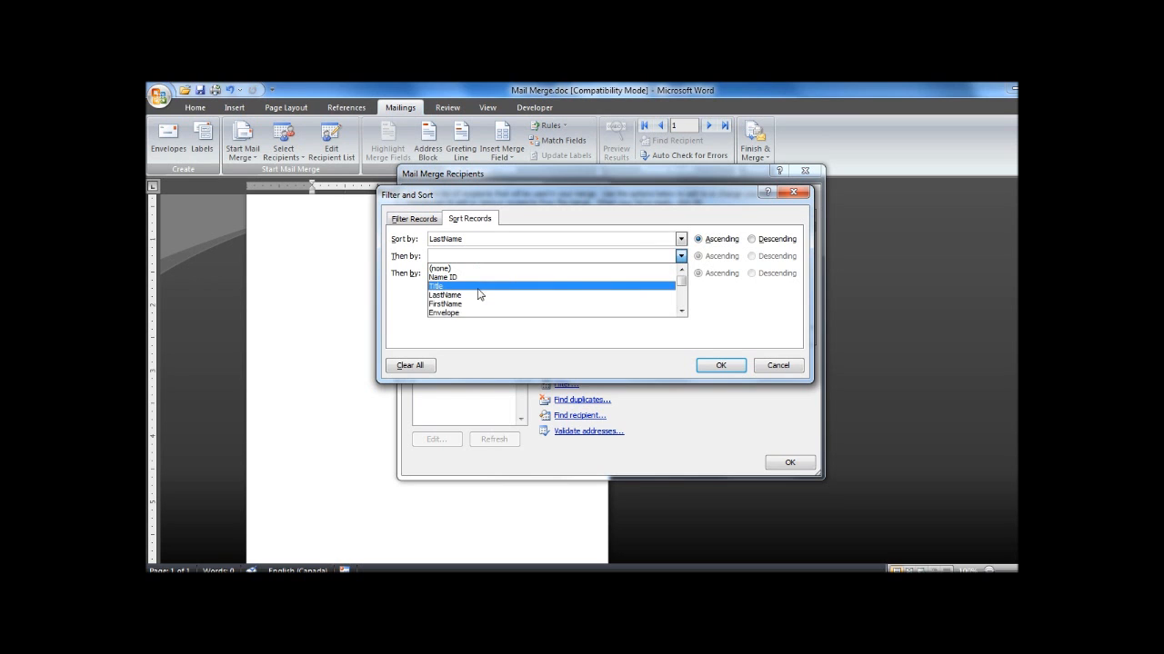
{"action": "left_click", "coordinate": [464, 311]}
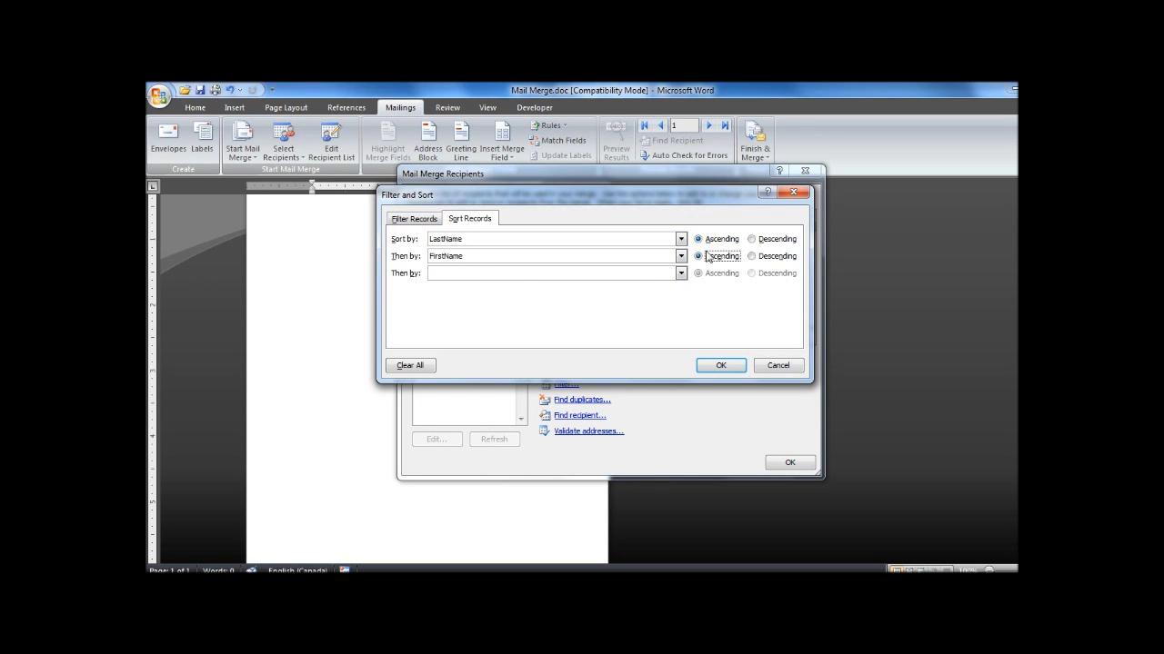
{"action": "left_click", "coordinate": [720, 364]}
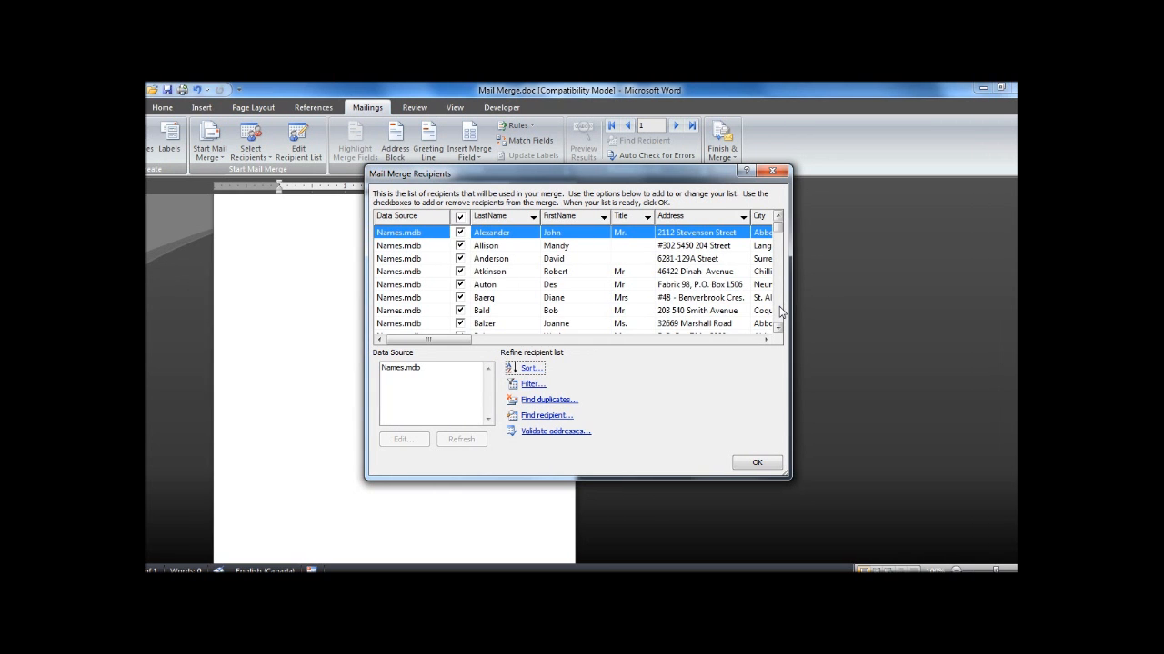
Look through the sorted recipients, exclude the fourth and sixth people from the merge, and accept the list
{"action": "scroll", "coordinate": [795, 309], "scroll_direction": "down", "scroll_amount": 3}
{"action": "scroll", "coordinate": [779, 313], "scroll_direction": "down", "scroll_amount": 8}
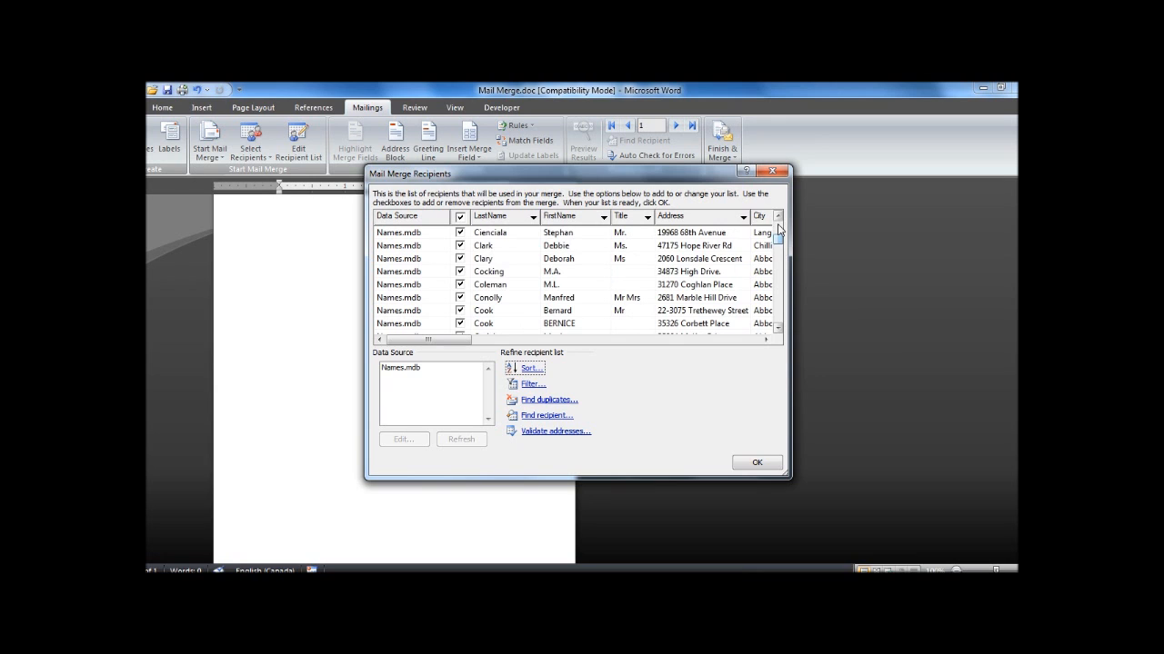
{"action": "scroll", "coordinate": [777, 234], "scroll_direction": "up", "scroll_amount": 12}
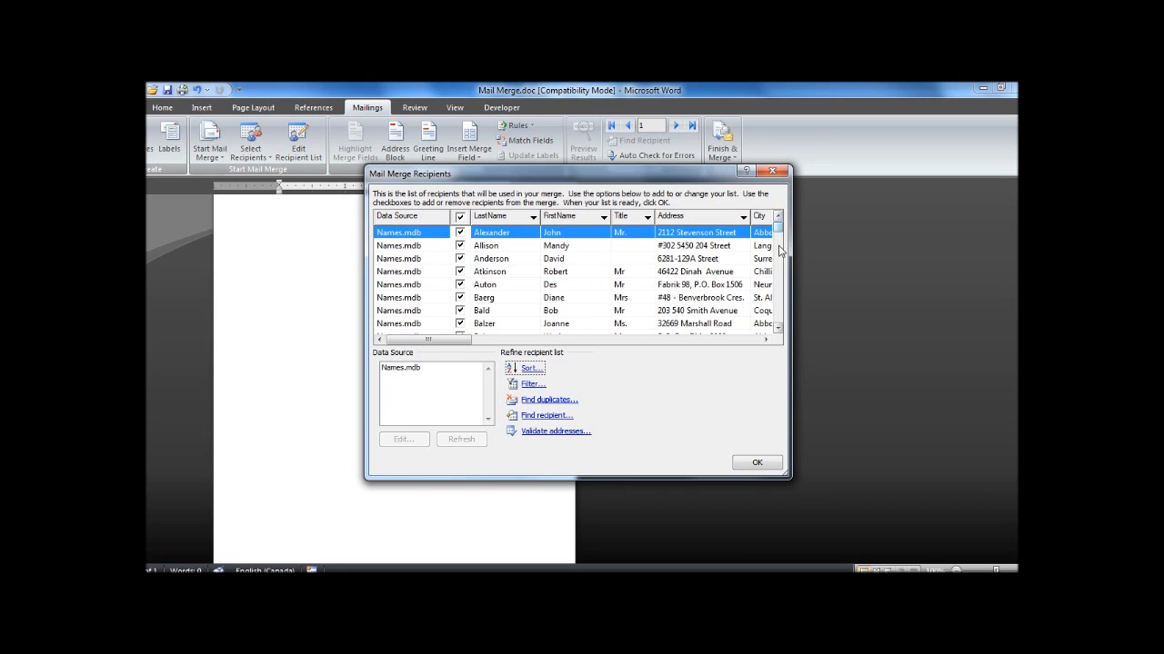
{"action": "left_click", "coordinate": [460, 271]}
{"action": "left_click", "coordinate": [460, 297]}
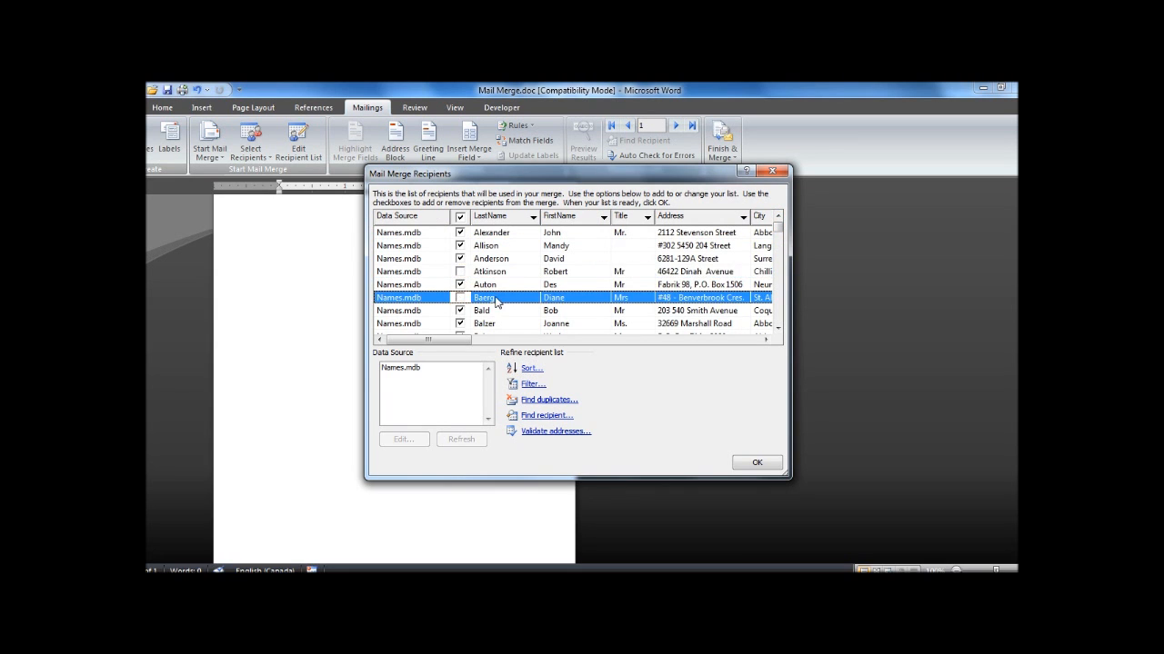
{"action": "scroll", "coordinate": [496, 303], "scroll_direction": "down", "scroll_amount": 2}
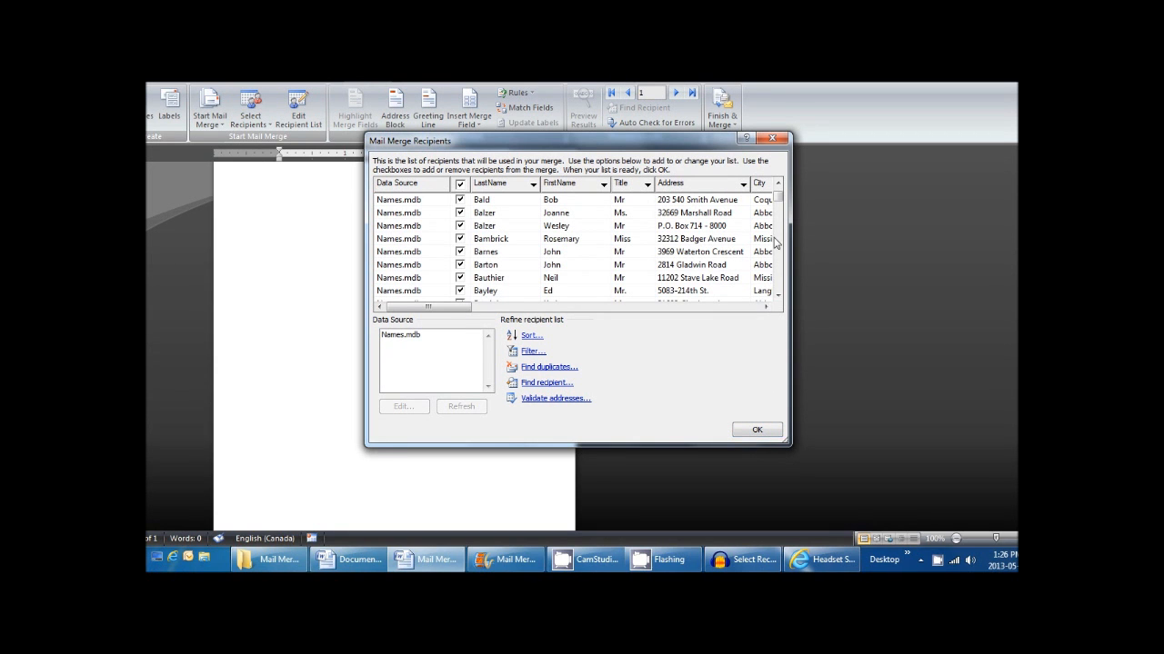
{"action": "left_click", "coordinate": [756, 445]}
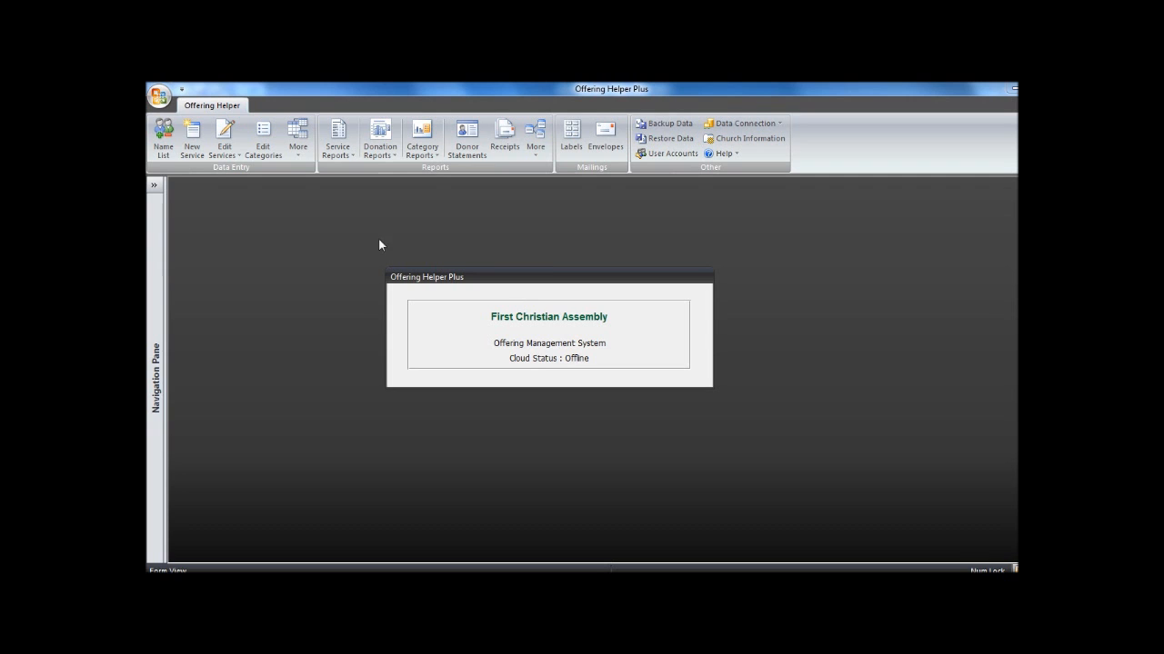
In Offering Helper Plus, open the name list and turn off Inc. in Directory for the fourth record
{"action": "left_click", "coordinate": [166, 151]}
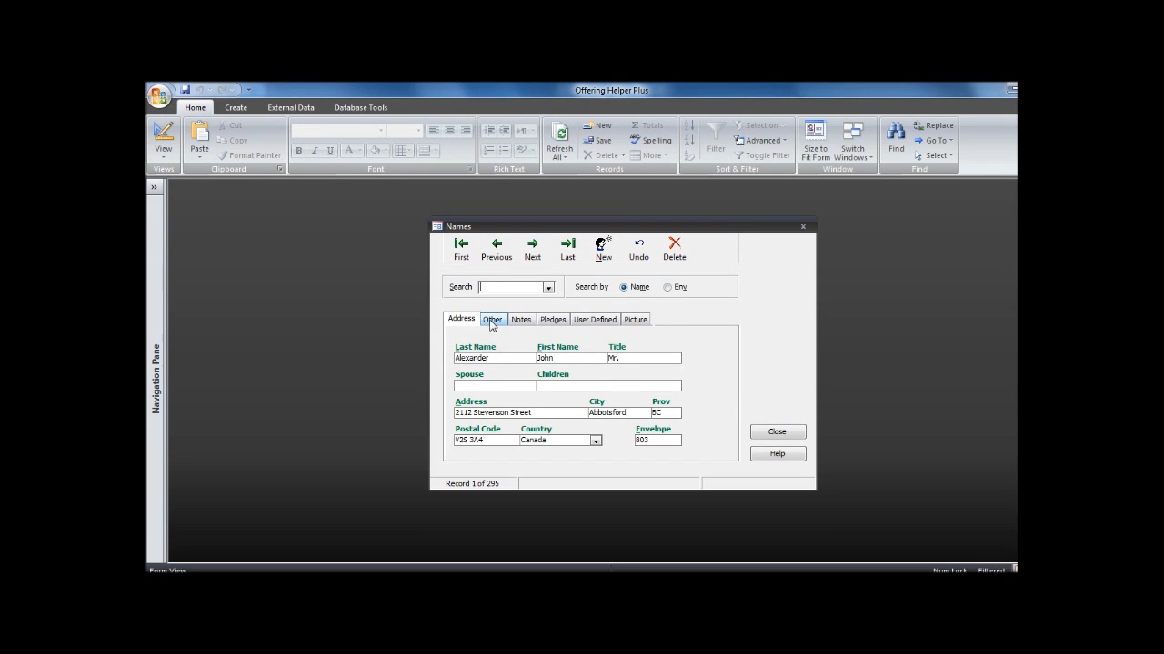
{"action": "left_click", "coordinate": [491, 321]}
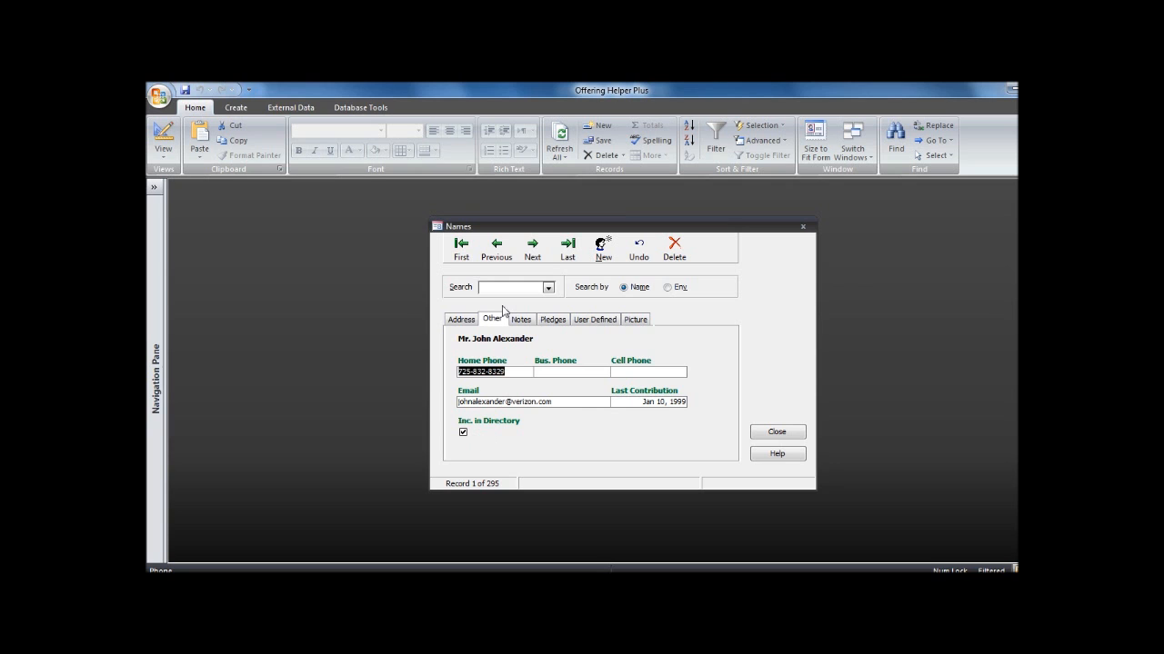
{"action": "left_click", "coordinate": [532, 256]}
{"action": "left_click", "coordinate": [532, 256]}
{"action": "left_click", "coordinate": [533, 256]}
{"action": "left_click", "coordinate": [463, 416]}
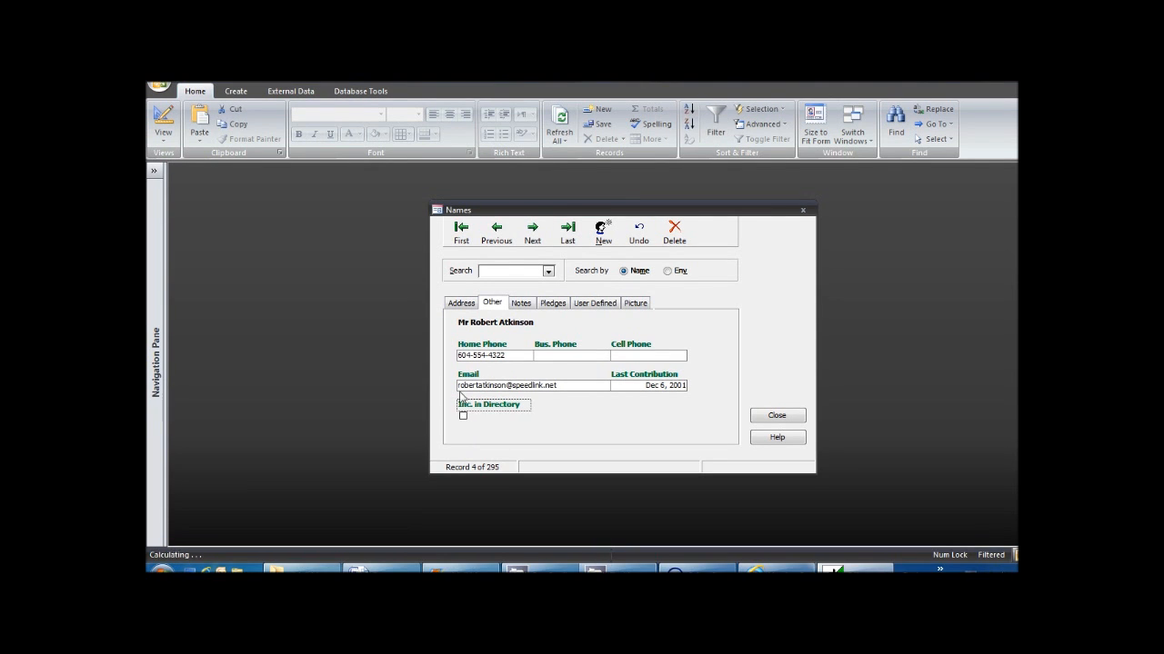
Move on to the seventh record in the name list and turn off its Inc. in Directory option
{"action": "left_click", "coordinate": [533, 235]}
{"action": "left_click", "coordinate": [532, 235]}
{"action": "left_click", "coordinate": [533, 235]}
{"action": "left_click", "coordinate": [462, 416]}
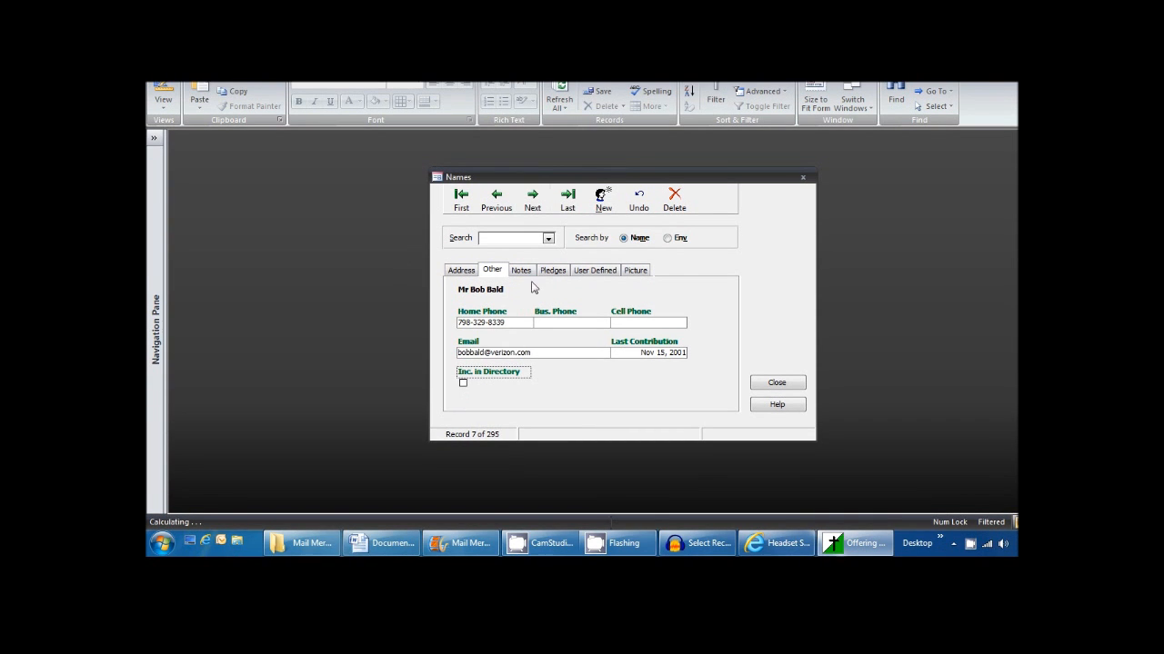
Turn off Inc. in Directory for the tenth record and close the Names form
{"action": "left_click", "coordinate": [533, 200]}
{"action": "left_click", "coordinate": [533, 200]}
{"action": "left_click", "coordinate": [533, 200]}
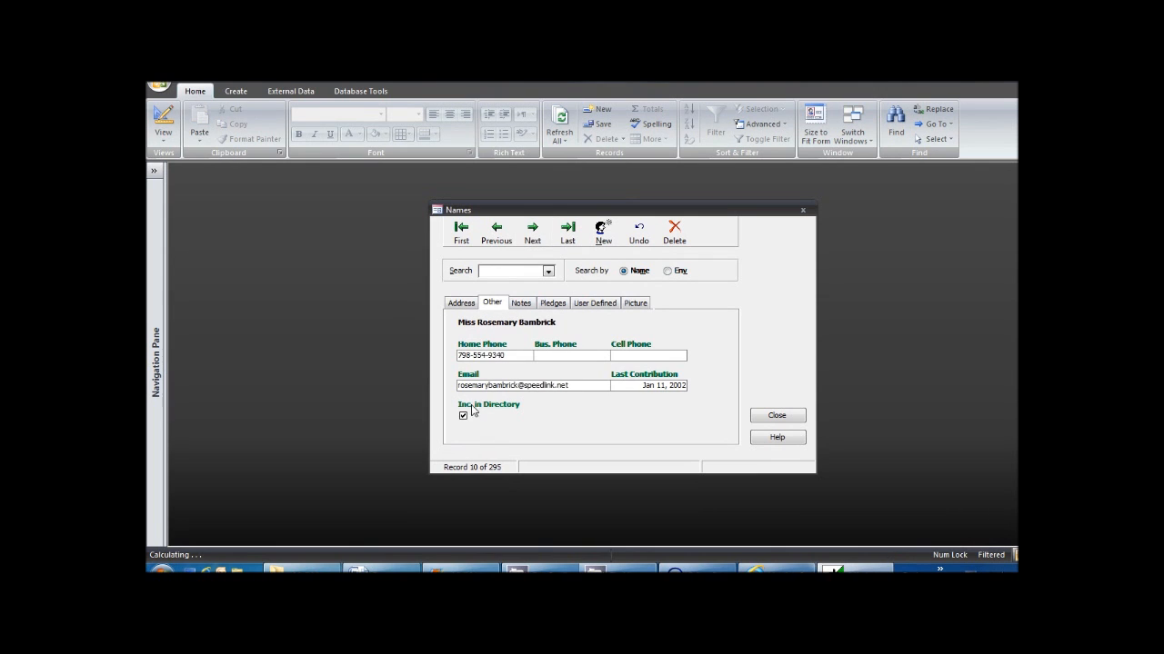
{"action": "left_click", "coordinate": [463, 416]}
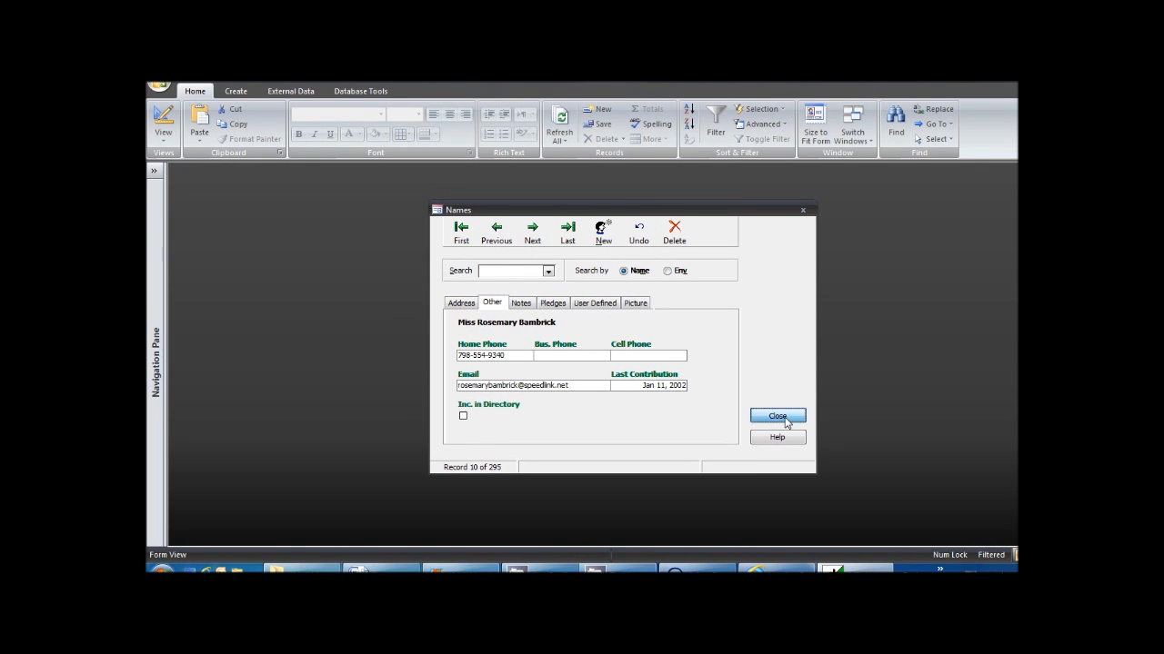
{"action": "left_click", "coordinate": [777, 416]}
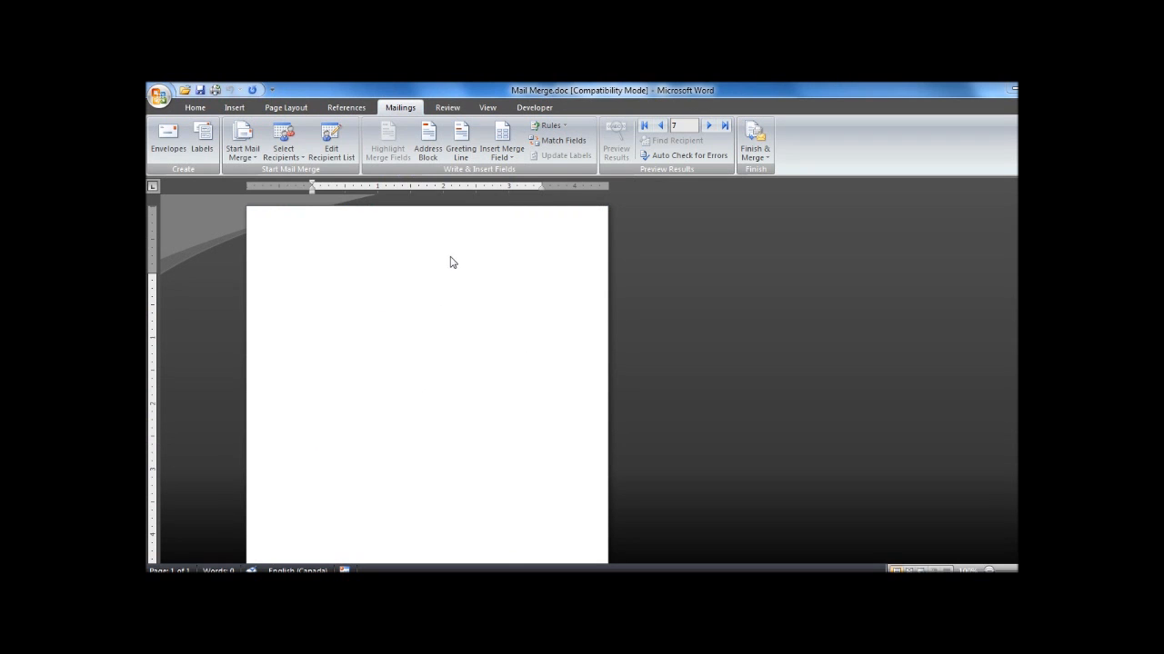
Filter the mail merge recipients to those whose Directory field is equal to True, and accept the recipient list
{"action": "left_click", "coordinate": [329, 151]}
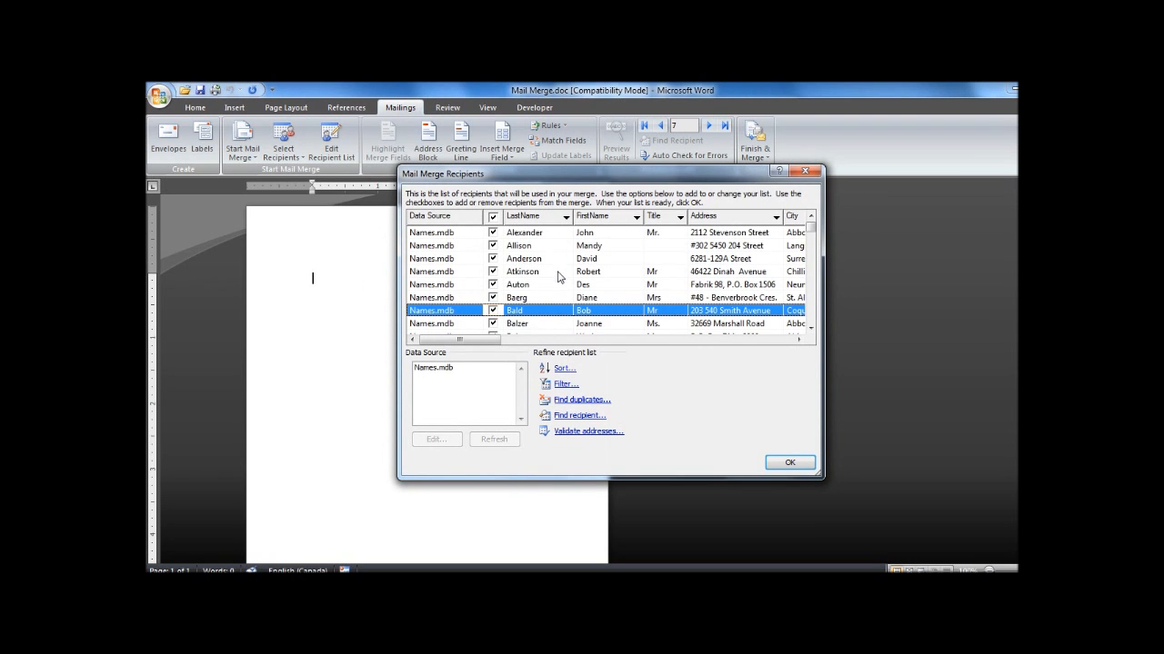
{"action": "left_click", "coordinate": [562, 386]}
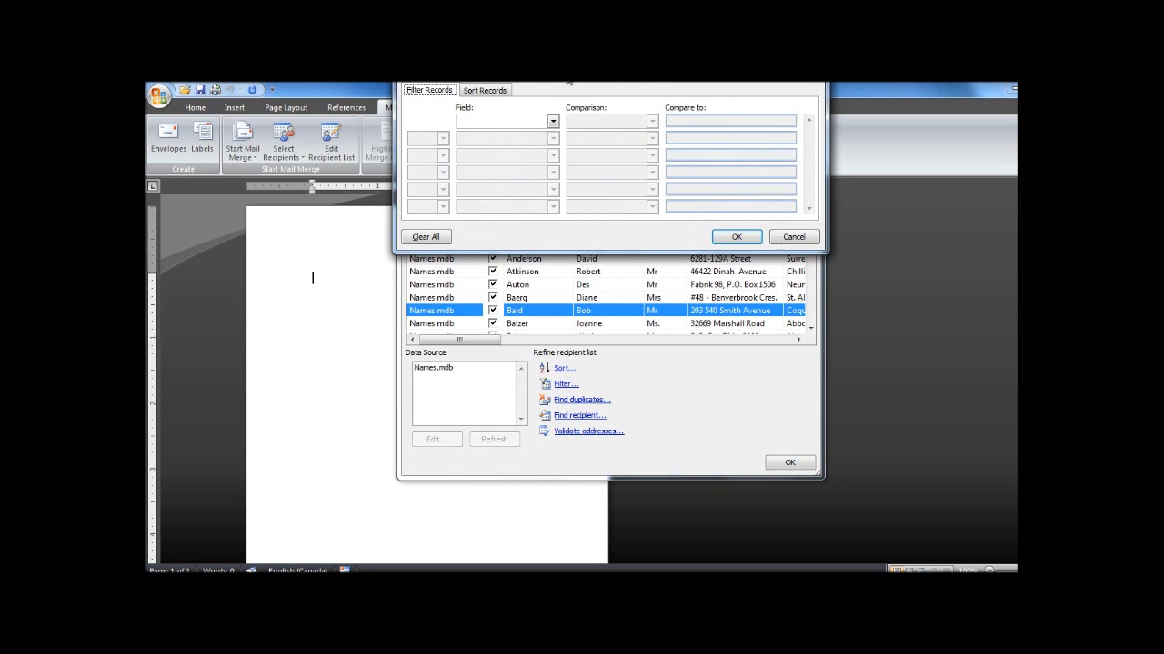
{"action": "left_click", "coordinate": [554, 195]}
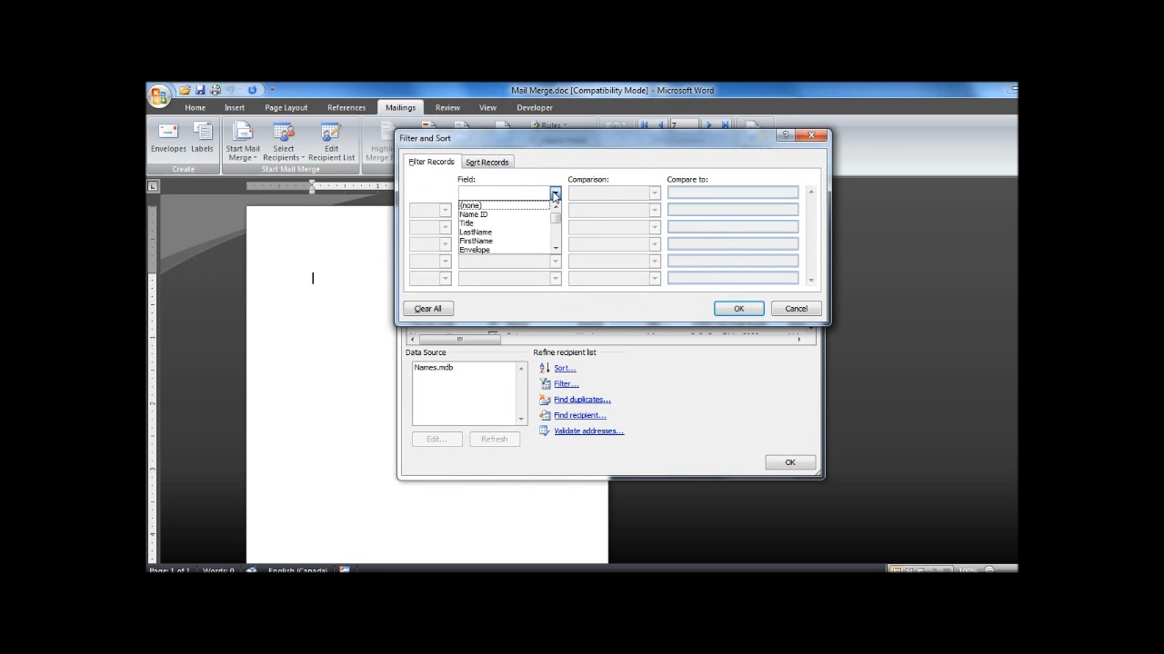
{"action": "left_click", "coordinate": [556, 244]}
{"action": "left_click", "coordinate": [556, 243]}
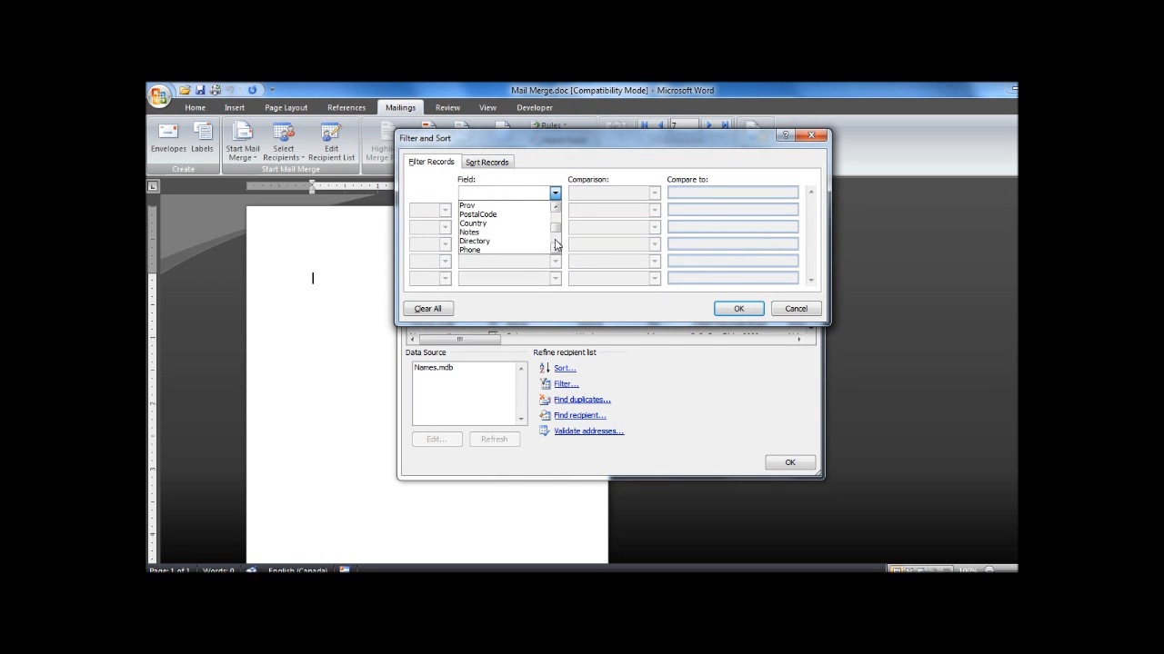
{"action": "left_click", "coordinate": [476, 242]}
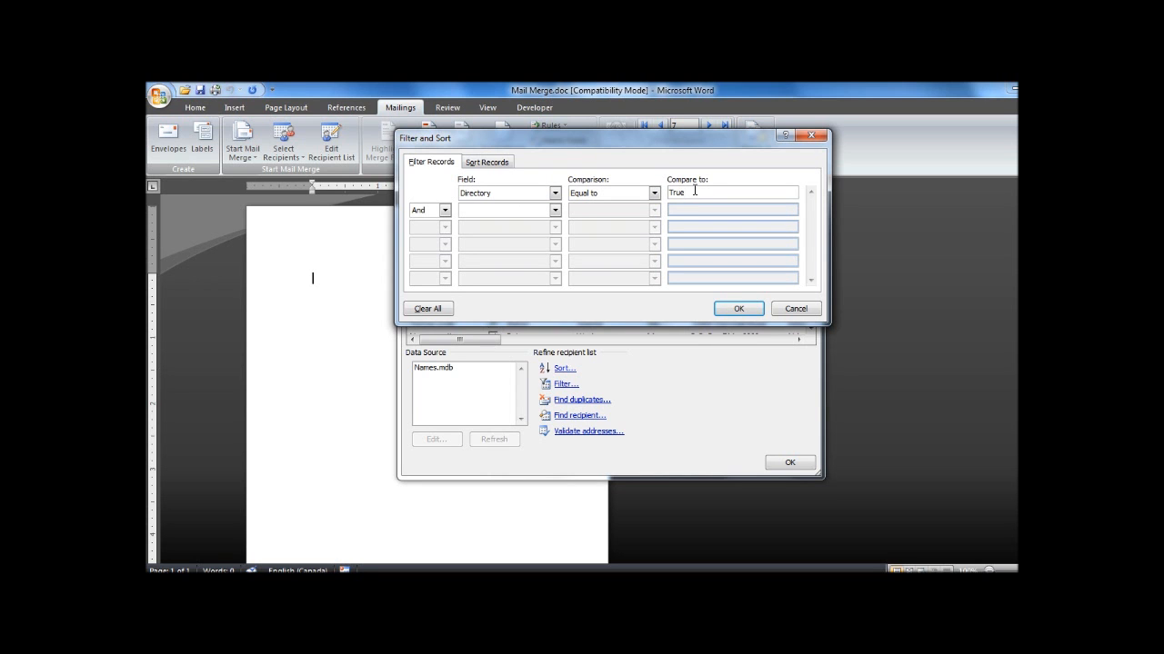
{"action": "left_click", "coordinate": [740, 310]}
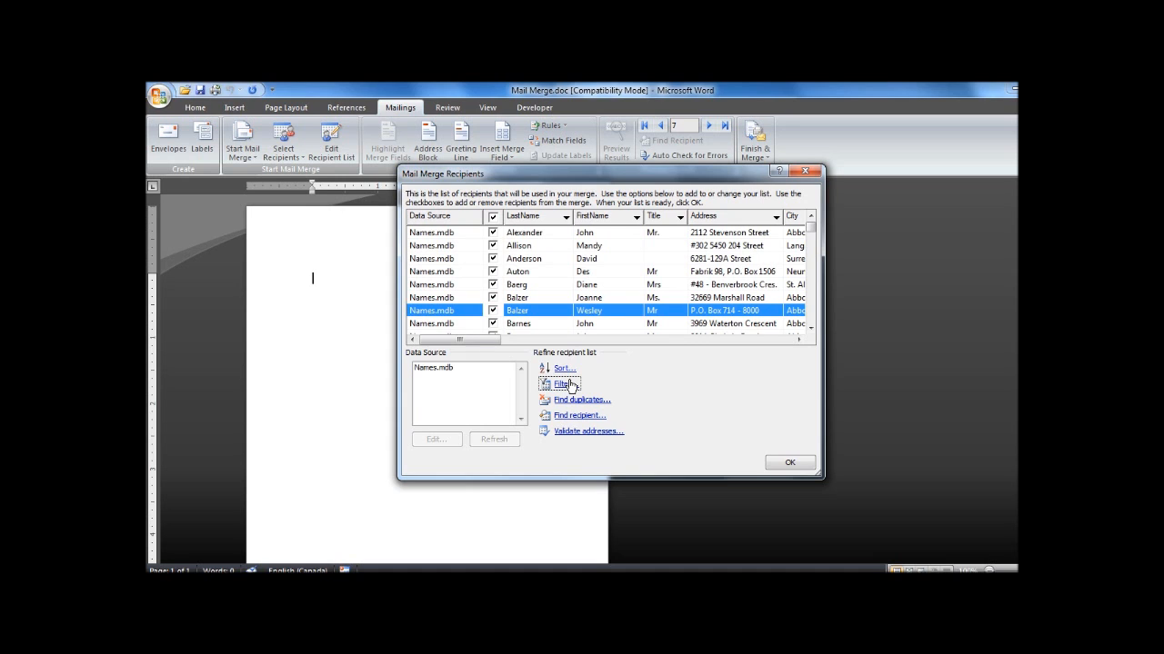
{"action": "left_click", "coordinate": [788, 460]}
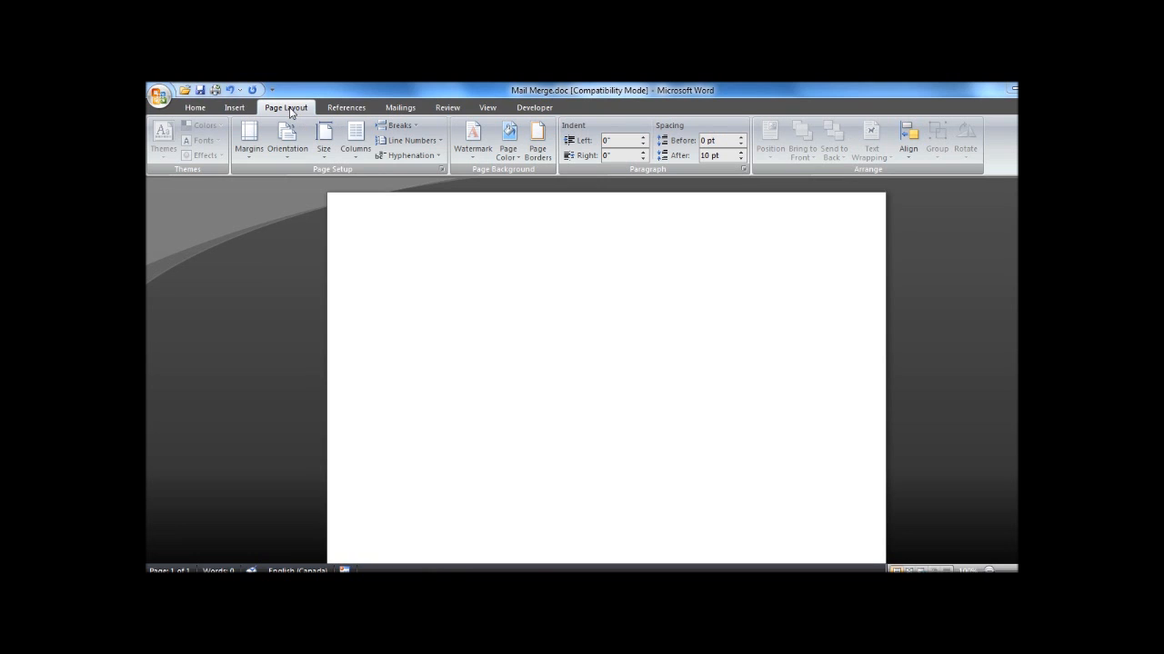
Set the page setup to 2 pages per sheet for the whole document
{"action": "left_click", "coordinate": [442, 171]}
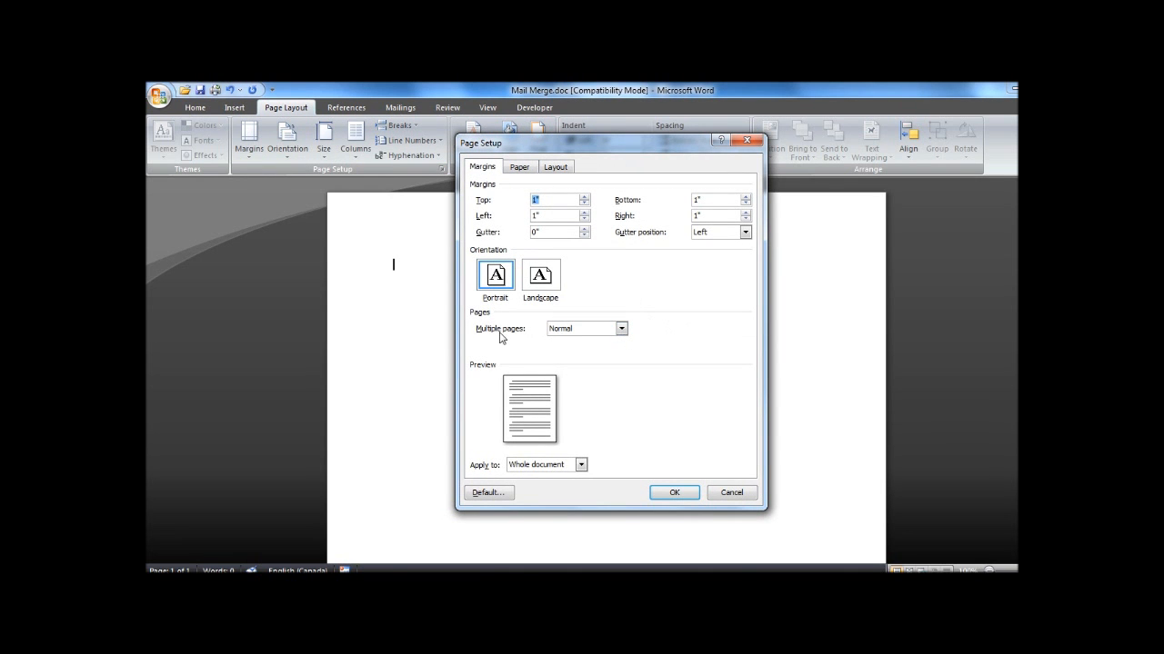
{"action": "left_click", "coordinate": [621, 329]}
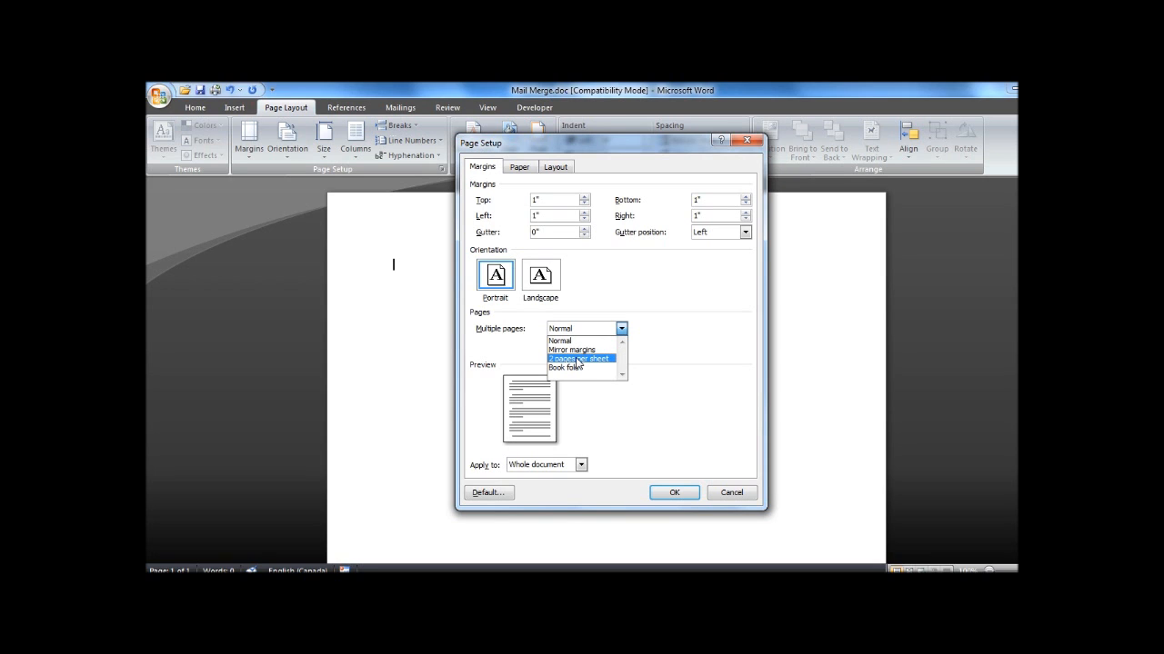
{"action": "left_click", "coordinate": [576, 359]}
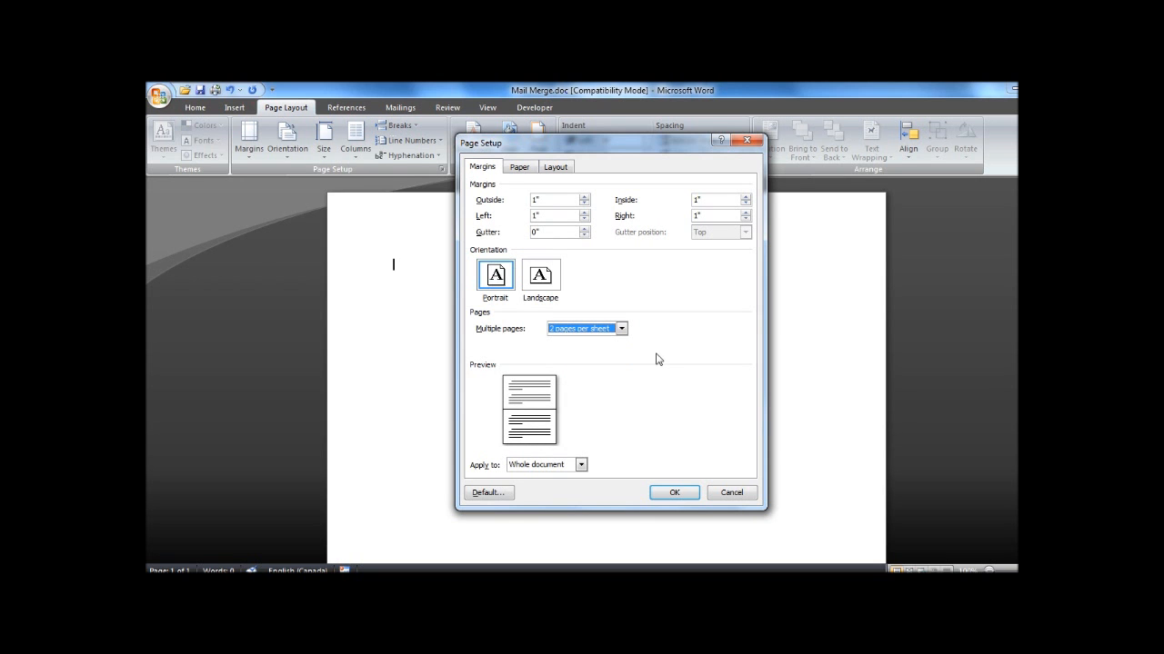
{"action": "left_click", "coordinate": [671, 460]}
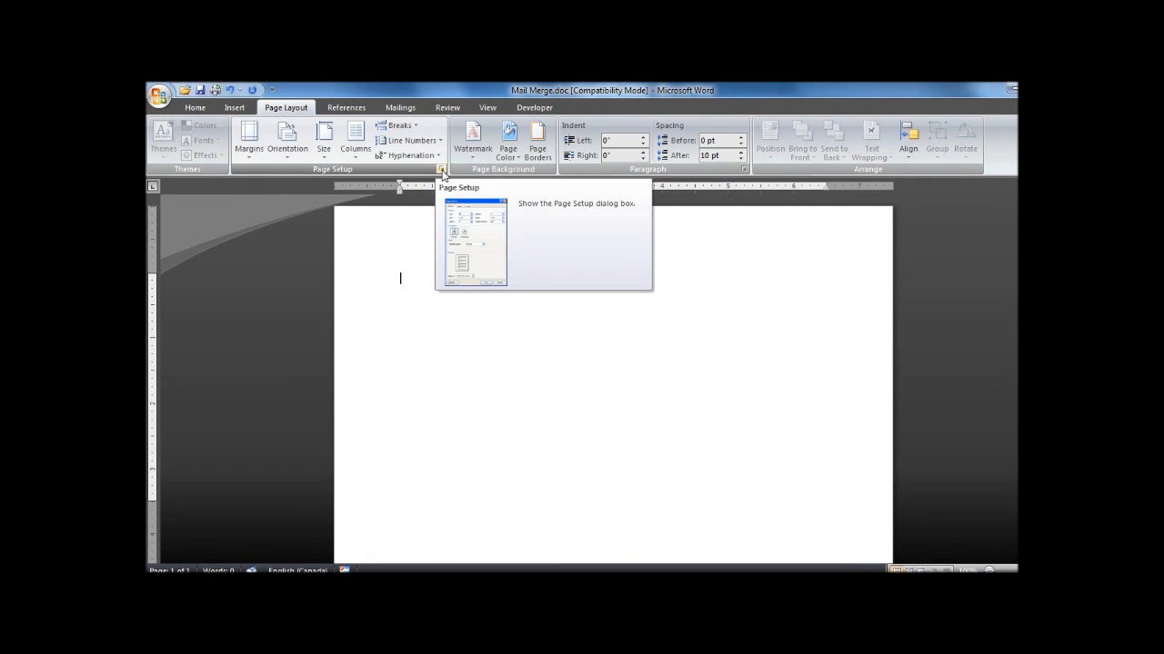
Change the page orientation to landscape, keeping 2 pages per sheet, and look over the page
{"action": "left_click", "coordinate": [442, 169]}
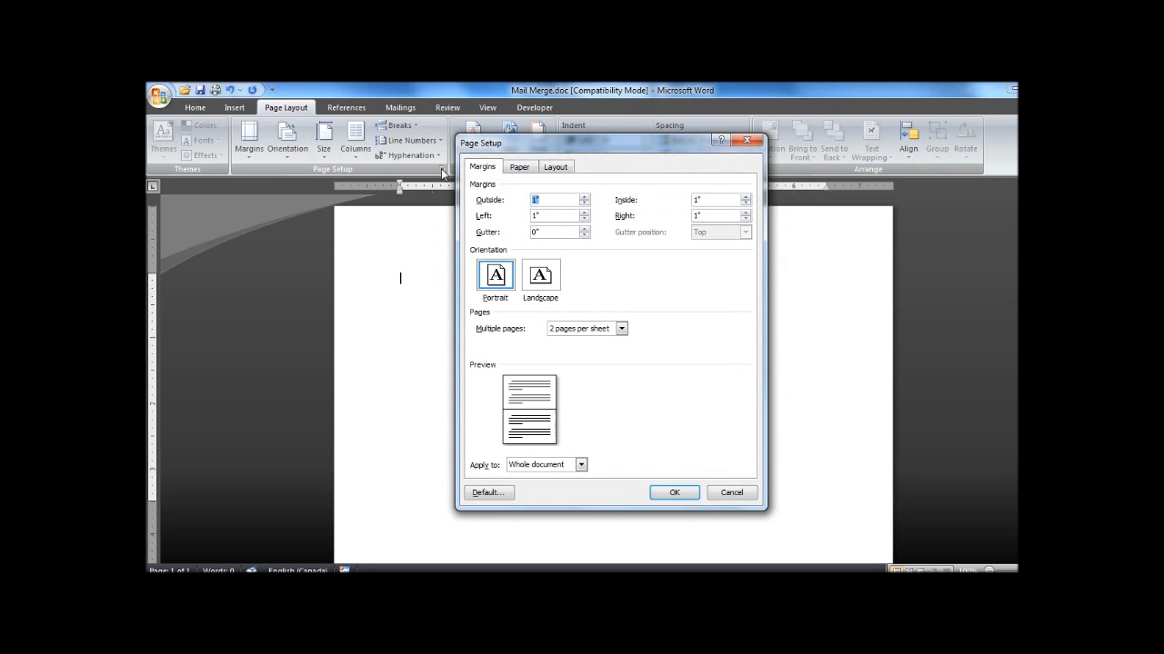
{"action": "left_click", "coordinate": [540, 276]}
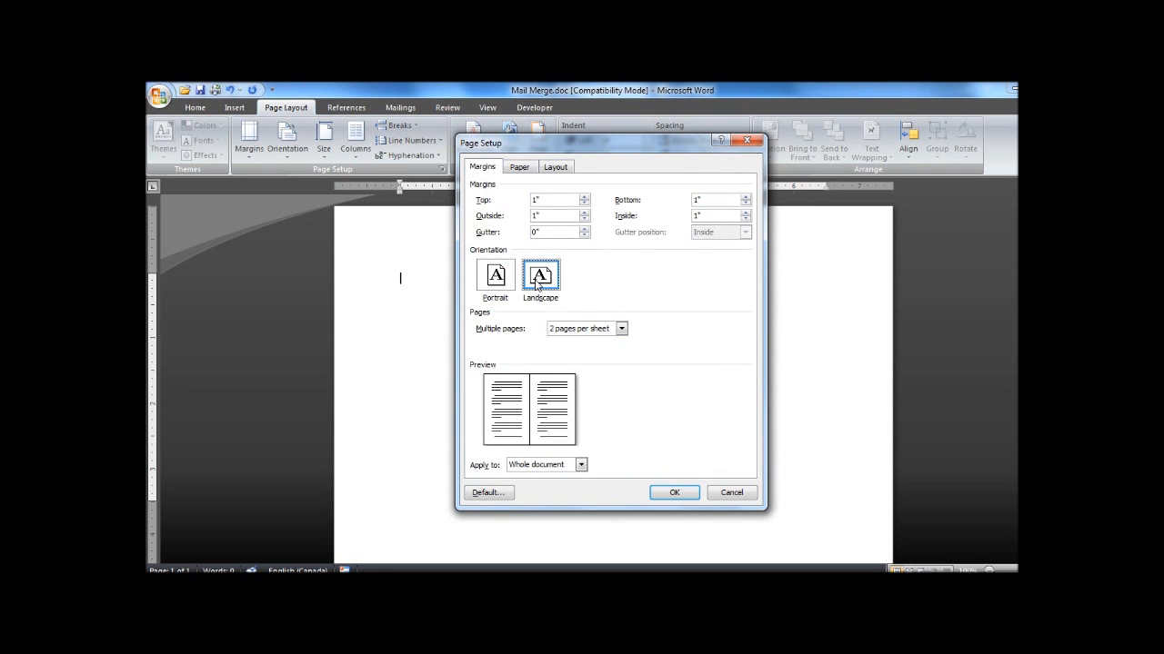
{"action": "left_click", "coordinate": [674, 474]}
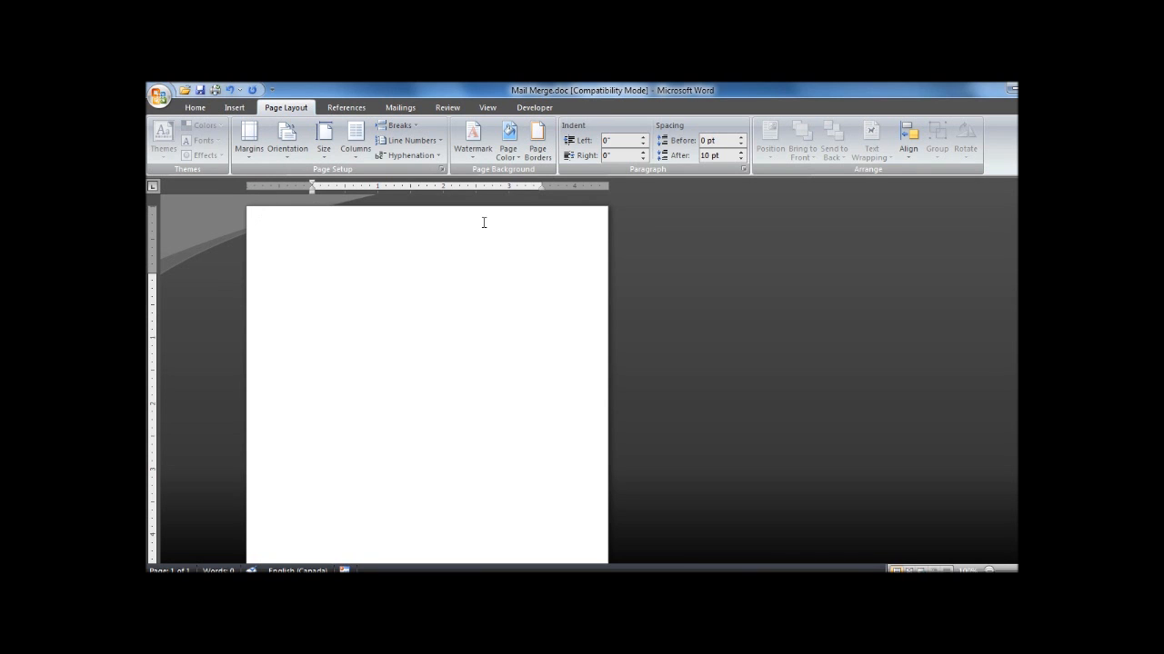
{"action": "scroll", "coordinate": [309, 318], "scroll_direction": "down", "scroll_amount": 3}
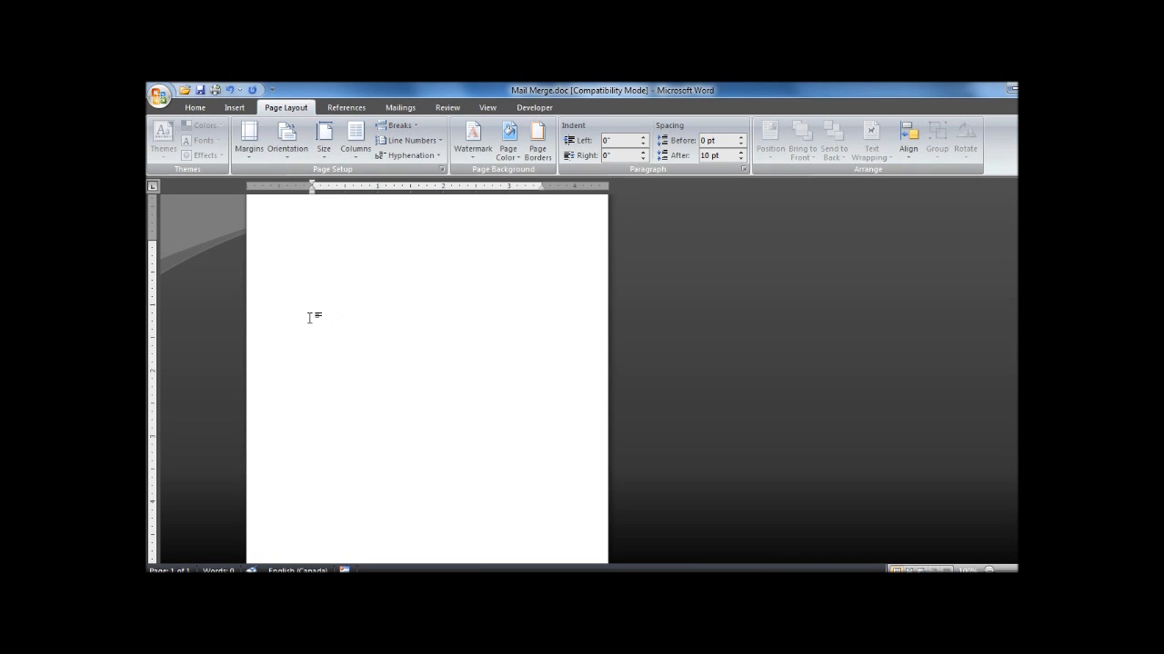
{"action": "scroll", "coordinate": [309, 318], "scroll_direction": "down", "scroll_amount": 3}
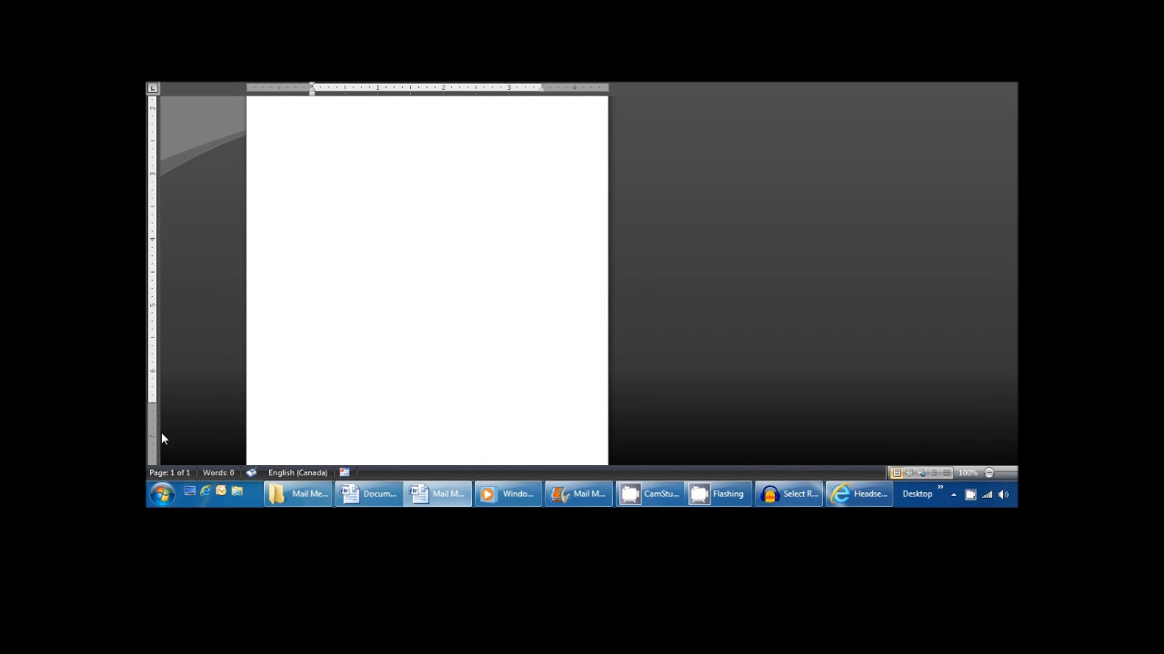
{"action": "scroll", "coordinate": [265, 167], "scroll_direction": "up", "scroll_amount": 2}
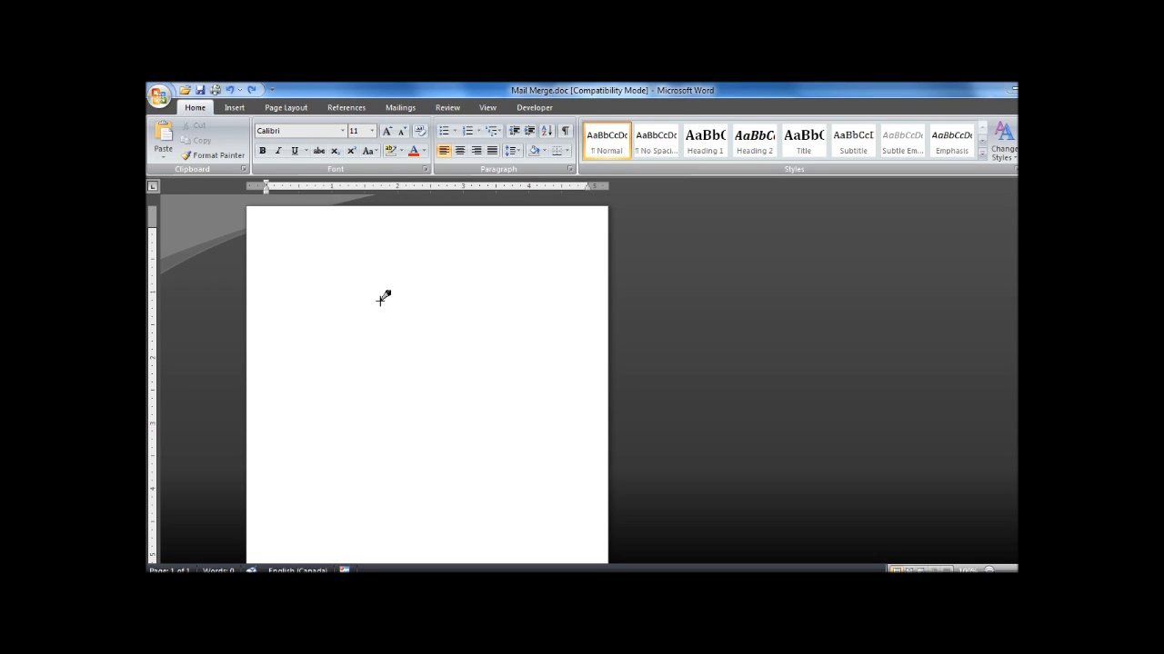
Insert a table of three columns and one row, and narrow its first column to about 1.25 inches
{"action": "left_click", "coordinate": [235, 109]}
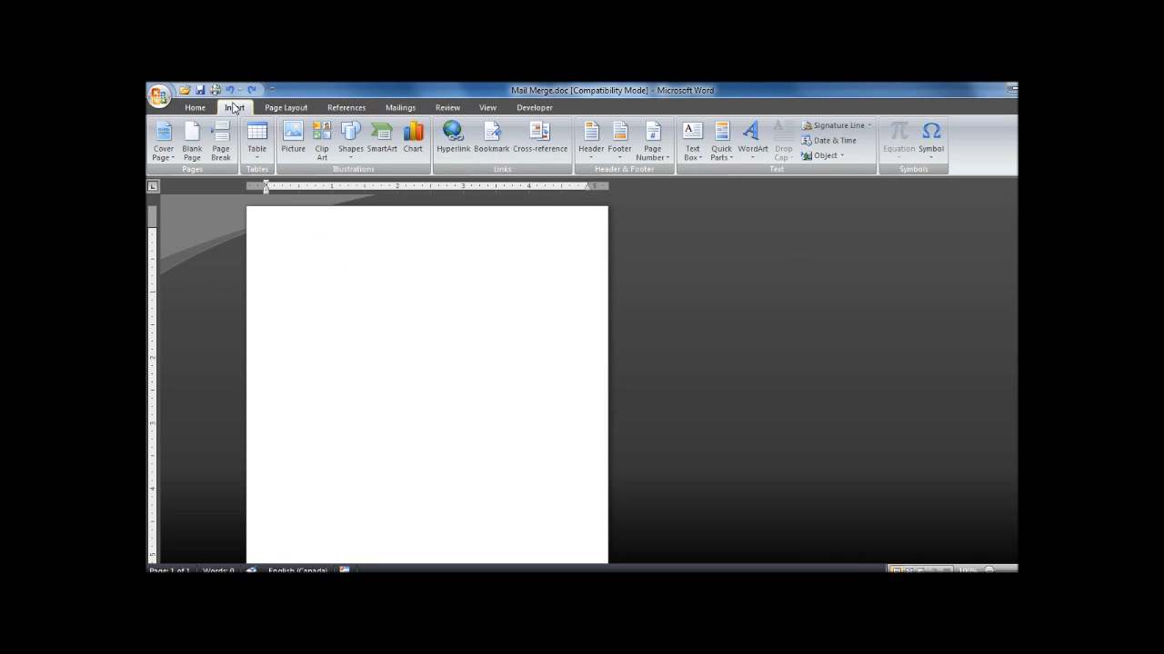
{"action": "left_click", "coordinate": [256, 157]}
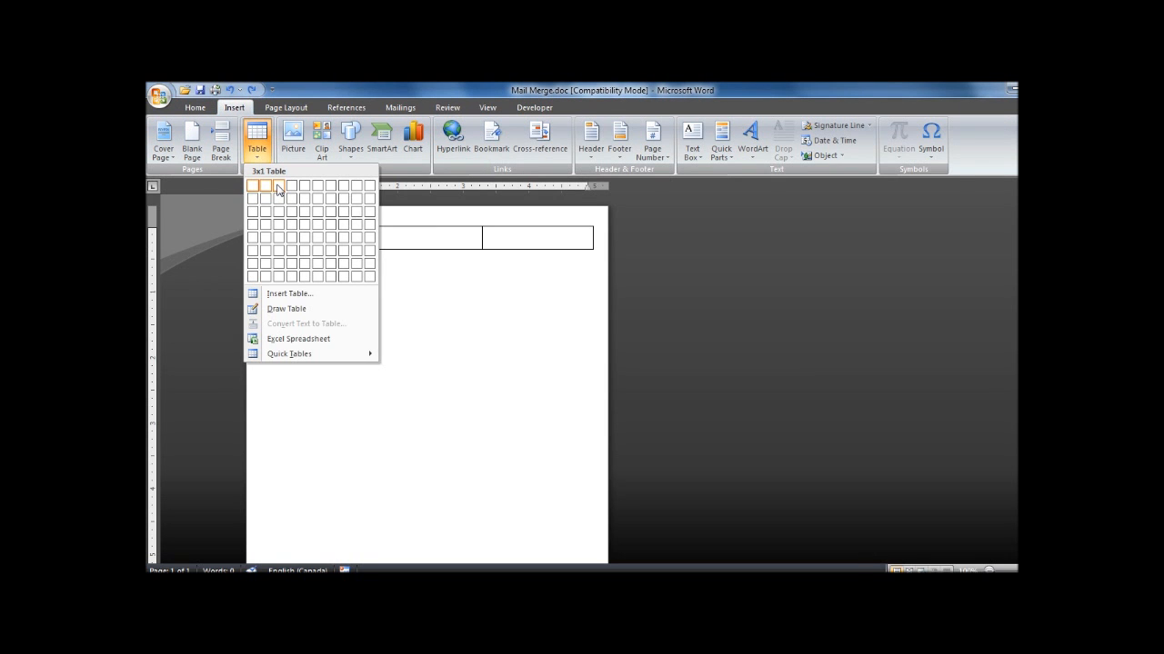
{"action": "left_click", "coordinate": [278, 189]}
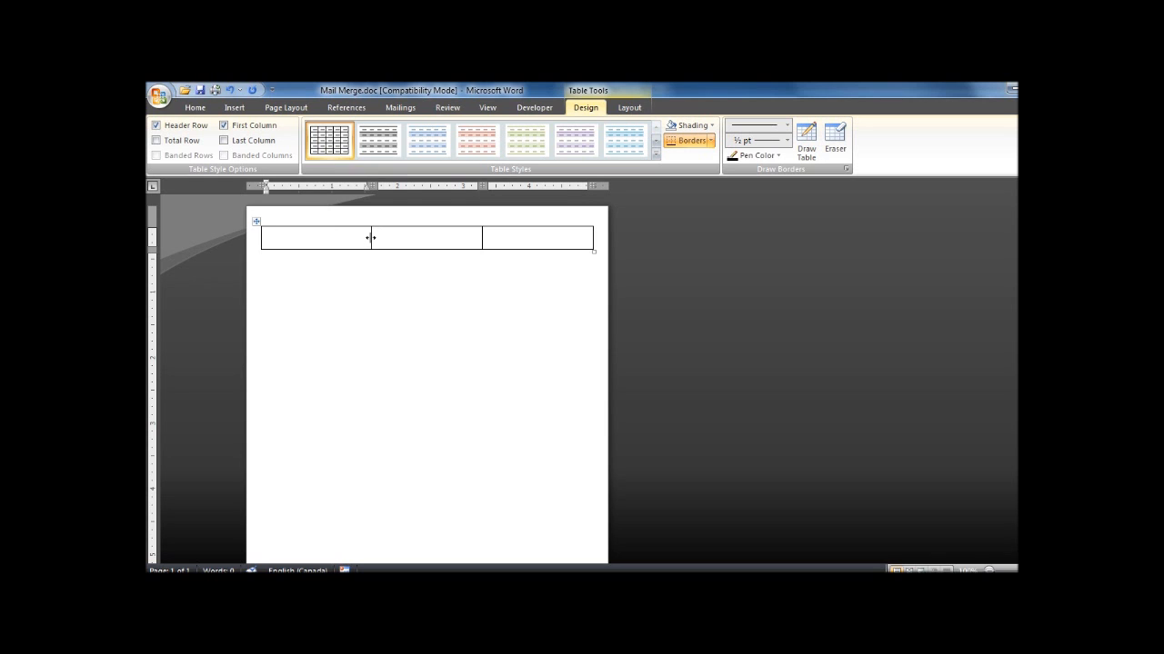
{"action": "left_click_drag", "start_coordinate": [370, 237], "coordinate": [344, 236]}
Insert the LastName and FirstName merge fields in the table's middle cell, separated by a comma and a space
{"action": "left_click", "coordinate": [372, 239]}
{"action": "left_click", "coordinate": [401, 109]}
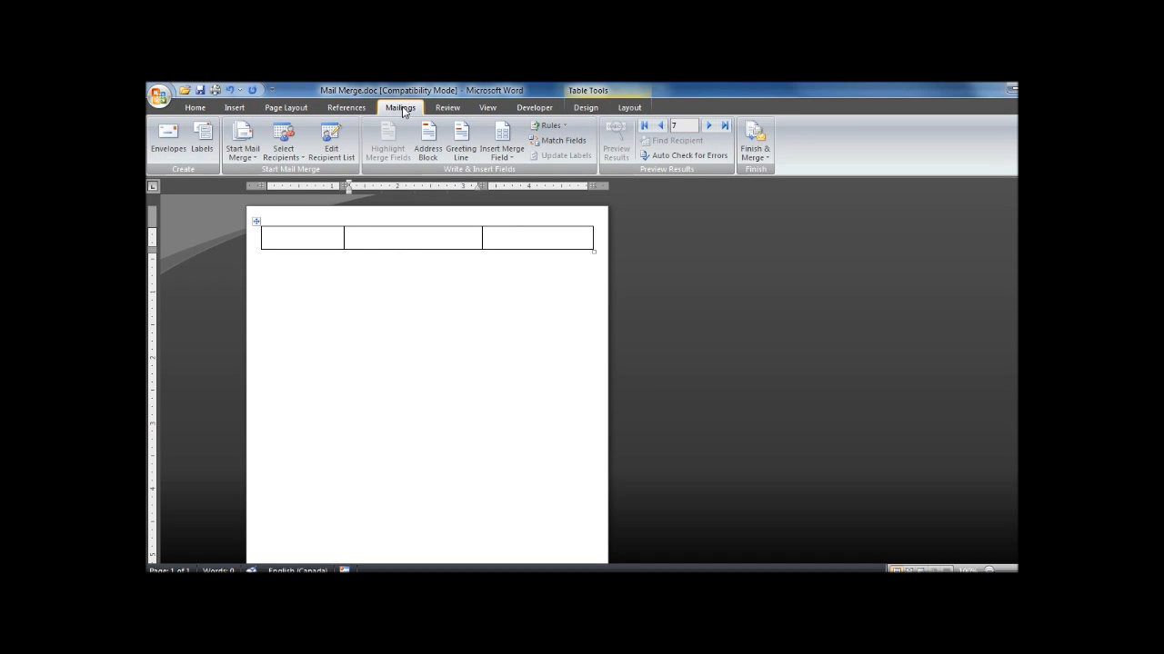
{"action": "left_click", "coordinate": [498, 157]}
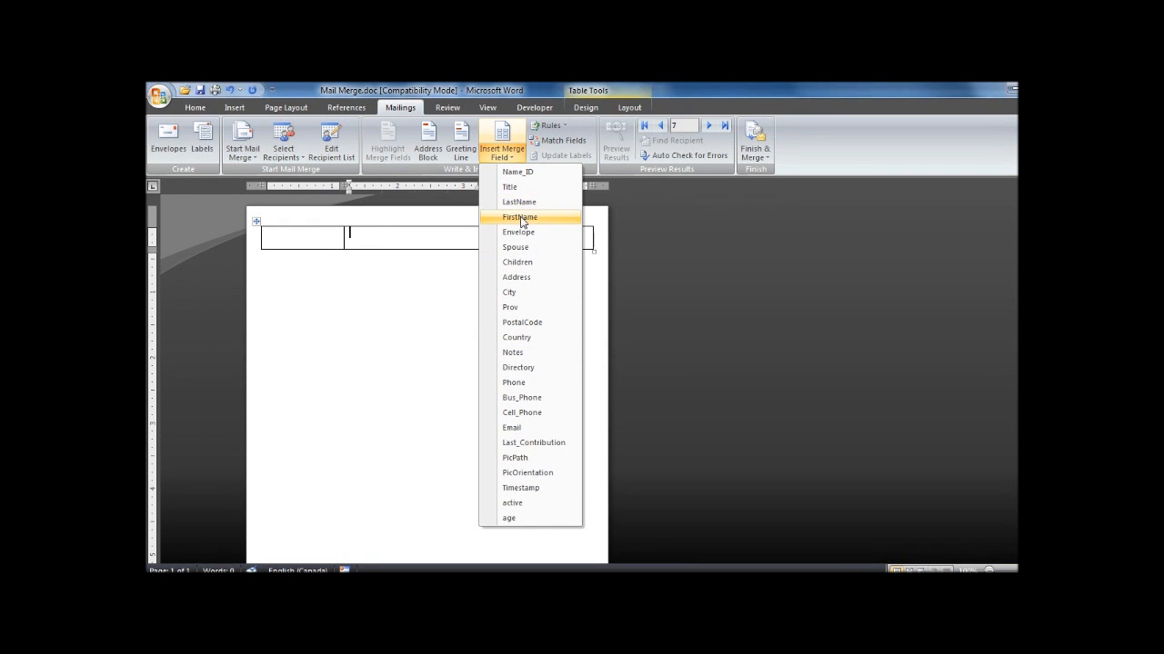
{"action": "left_click", "coordinate": [519, 202]}
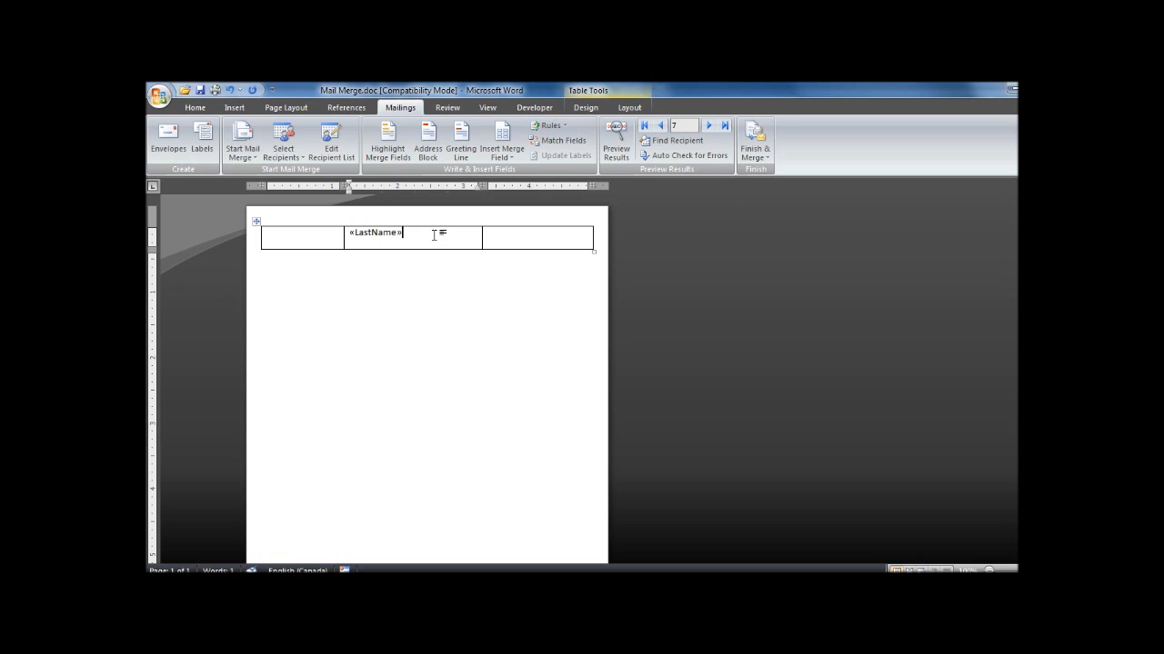
{"action": "type", "text": ","}
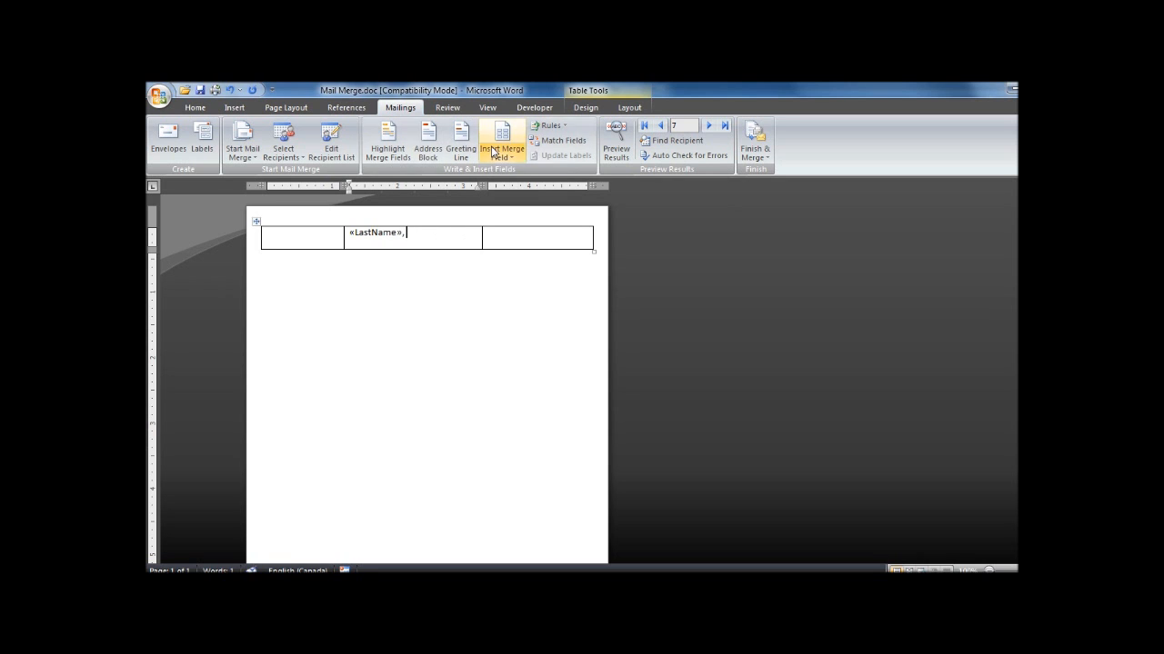
{"action": "left_click", "coordinate": [499, 151]}
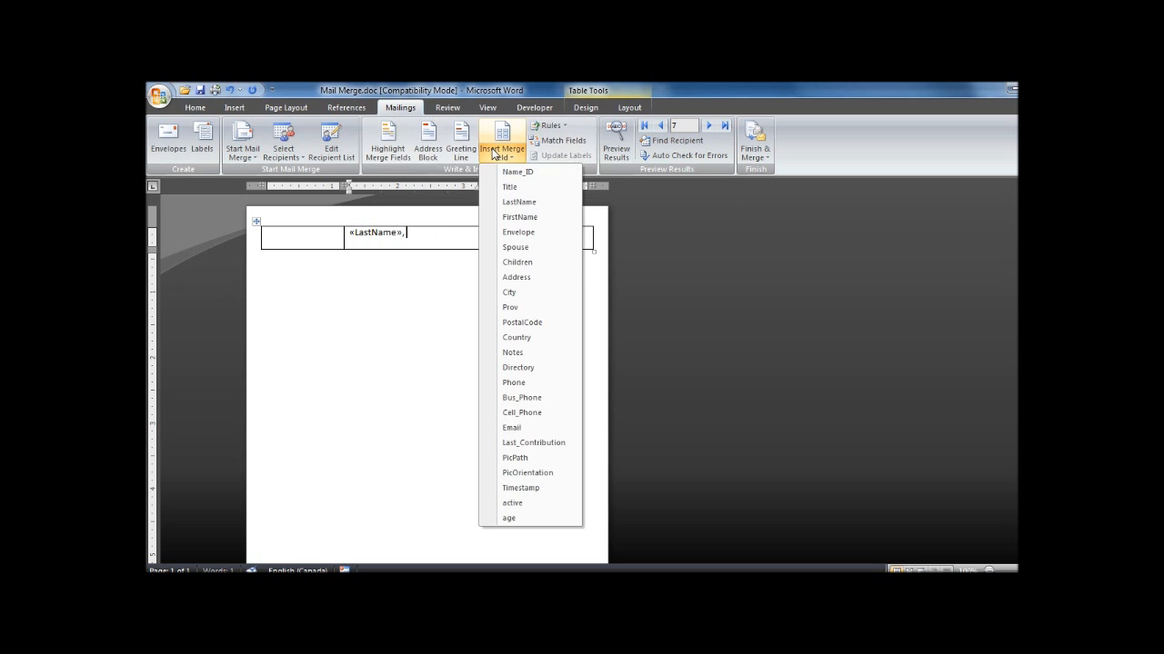
{"action": "left_click", "coordinate": [513, 218]}
Add the Children and Address merge fields below the name fields, each on its own line
{"action": "key", "text": "Return"}
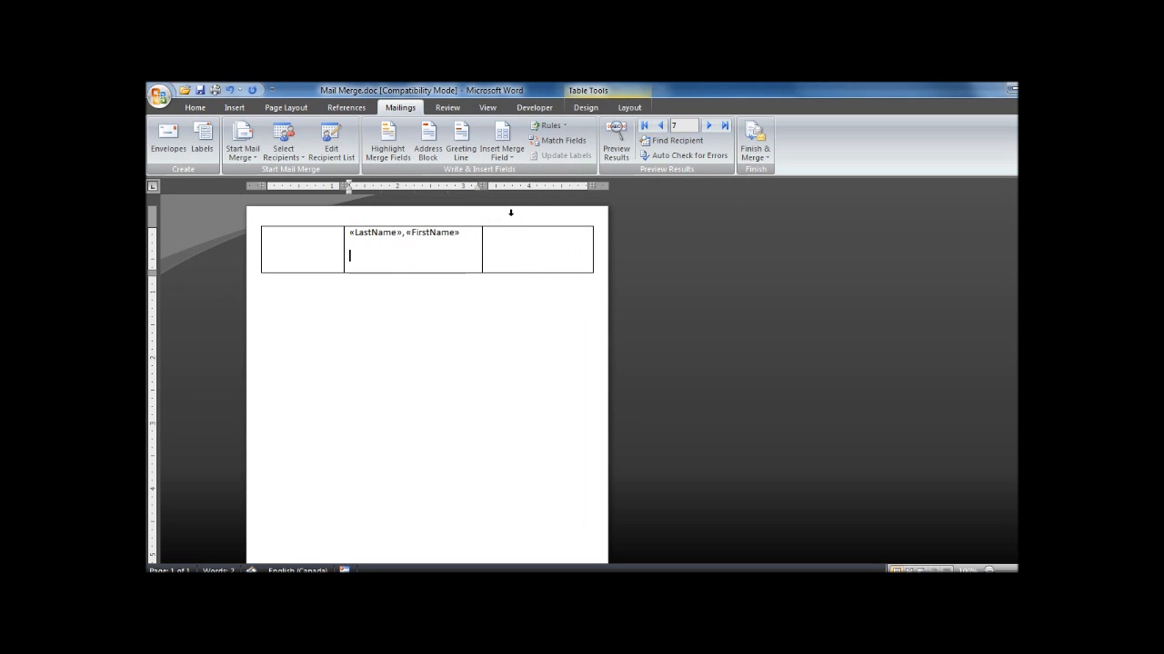
{"action": "left_click", "coordinate": [512, 160]}
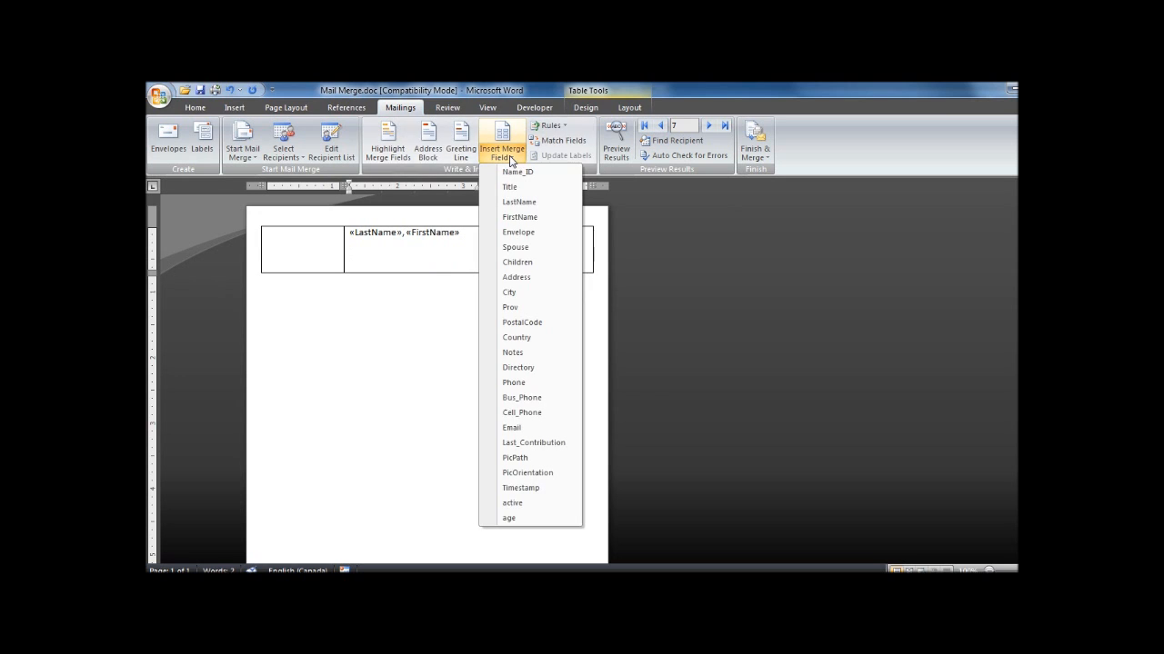
{"action": "left_click", "coordinate": [515, 263]}
{"action": "key", "text": "Return"}
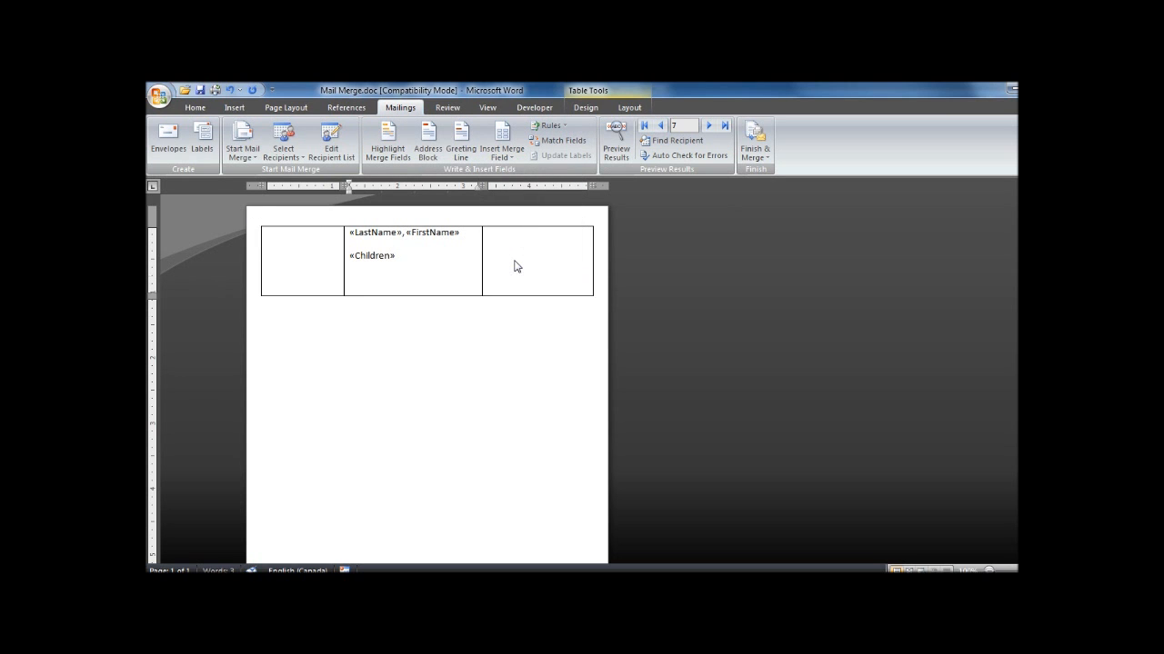
{"action": "left_click", "coordinate": [501, 159]}
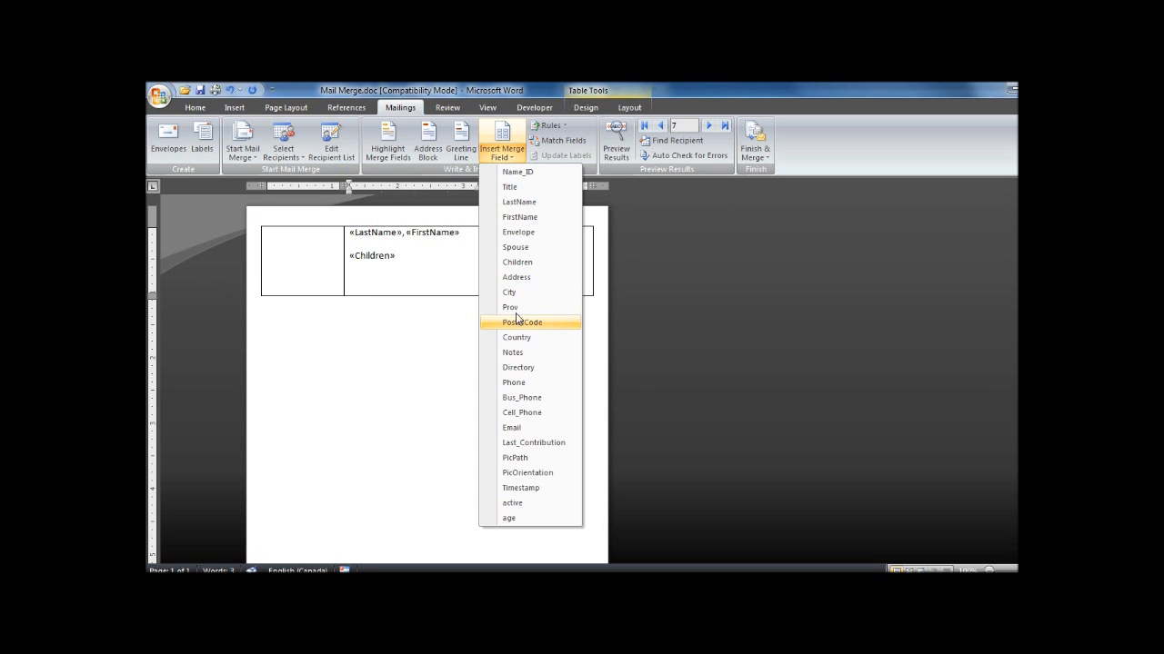
{"action": "left_click", "coordinate": [516, 278]}
Add a line below the address with the City, Prov and PostalCode merge fields, placing a comma after City
{"action": "key", "text": "Return"}
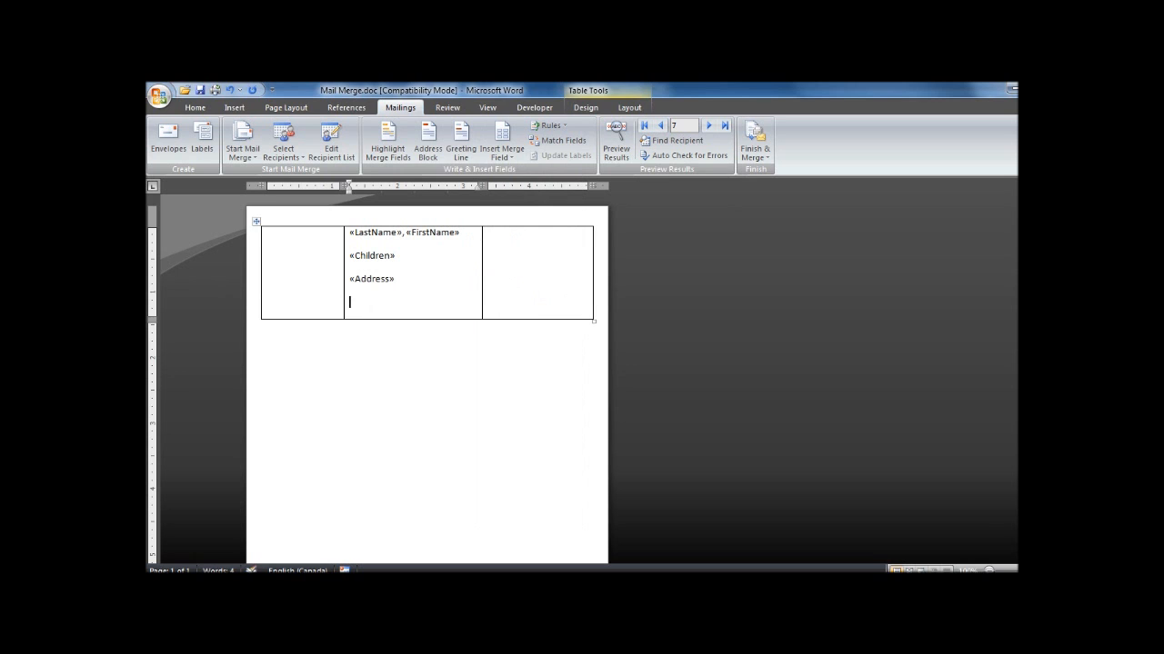
{"action": "left_click", "coordinate": [501, 155]}
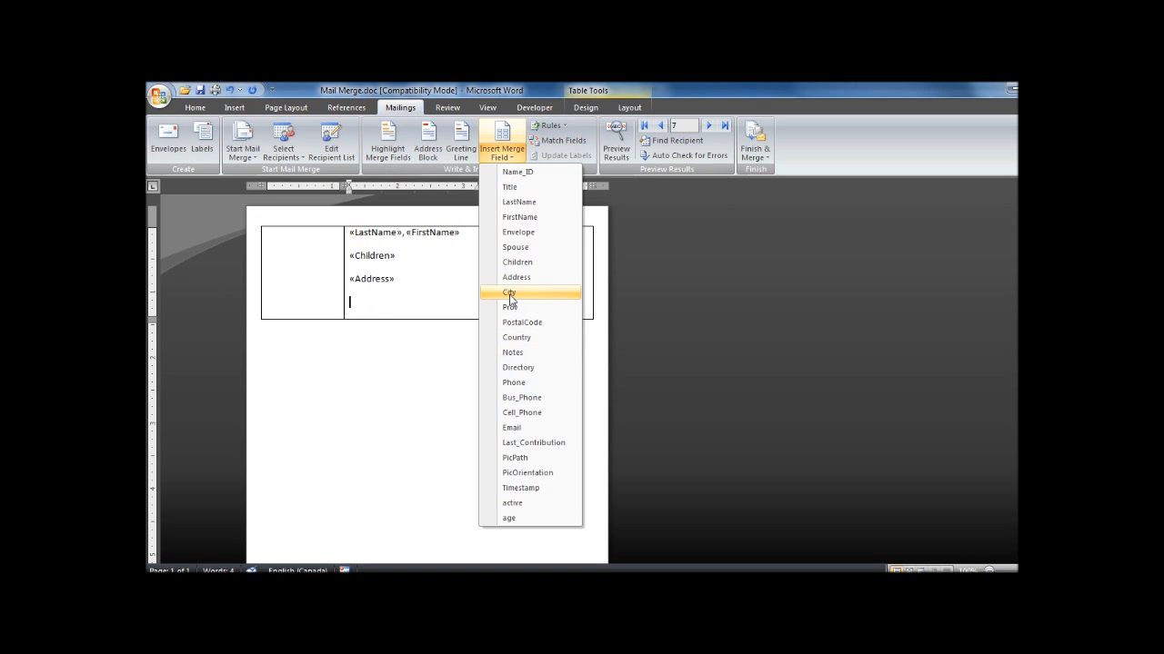
{"action": "left_click", "coordinate": [510, 294]}
{"action": "type", "text": ","}
{"action": "left_click", "coordinate": [510, 156]}
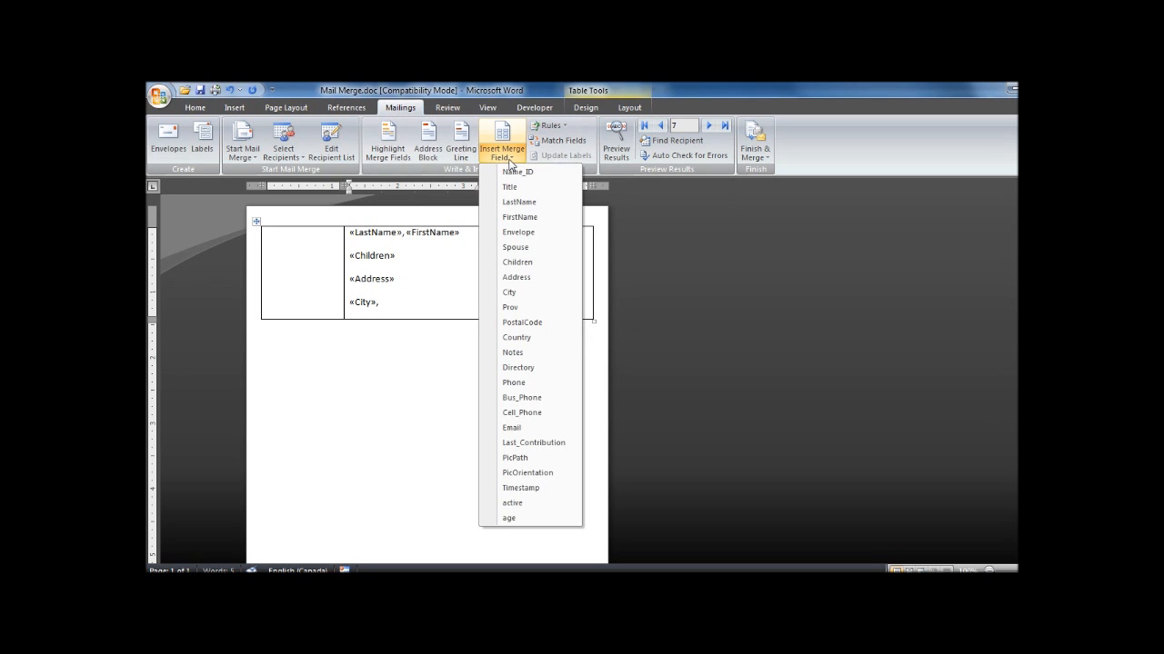
{"action": "left_click", "coordinate": [514, 308]}
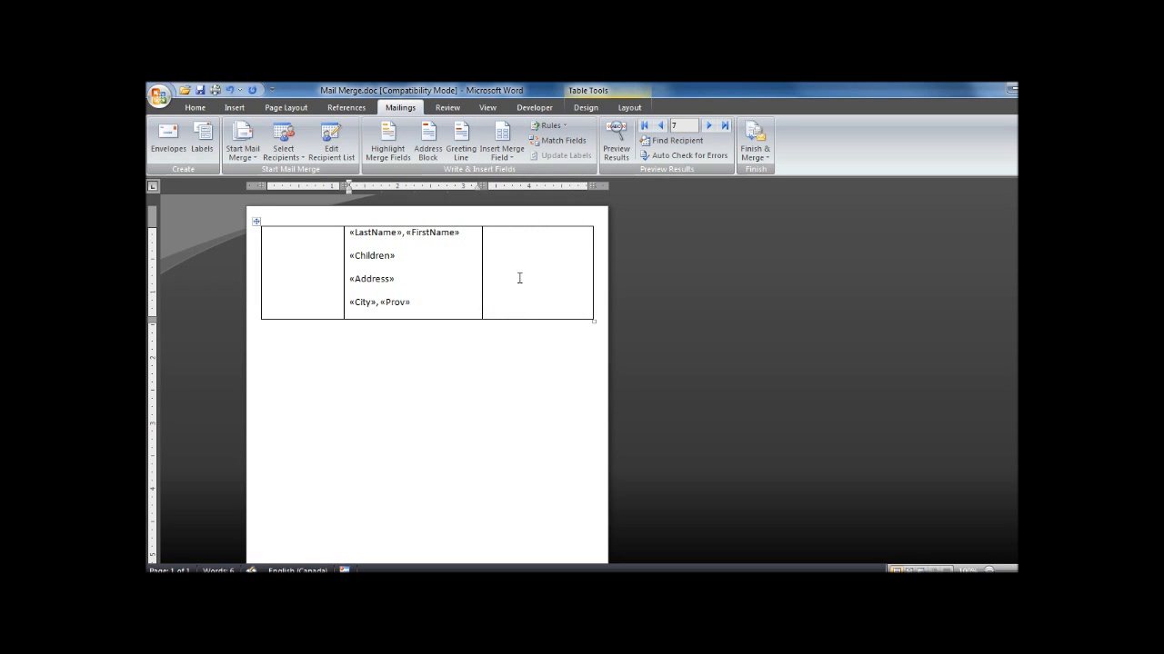
{"action": "left_click", "coordinate": [499, 157]}
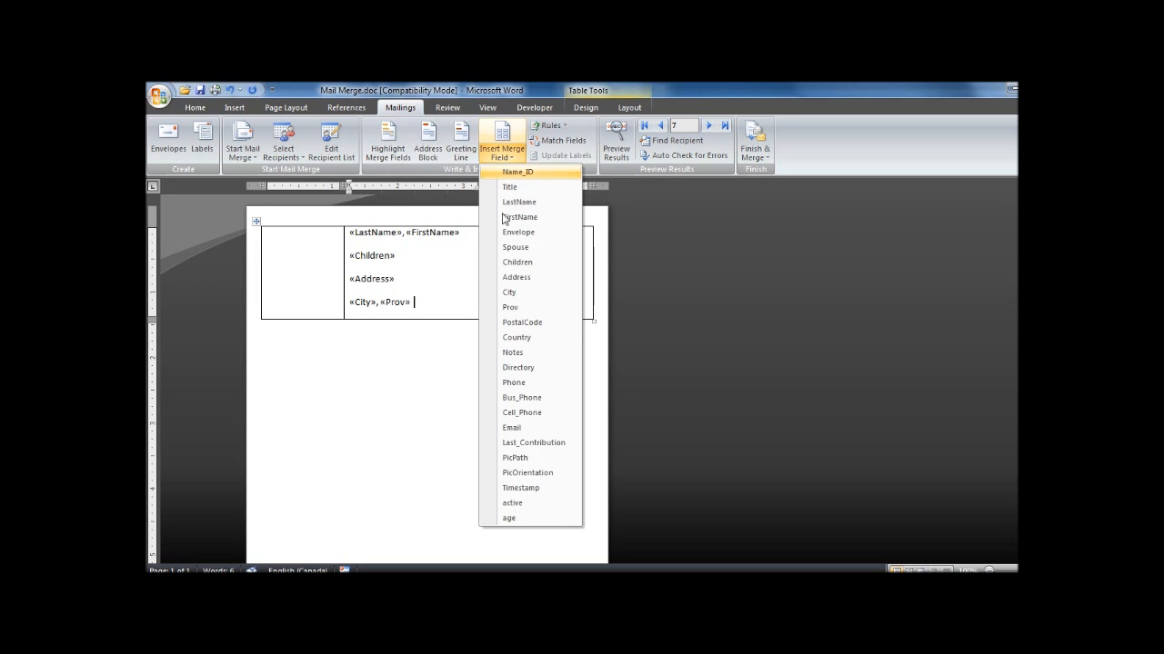
{"action": "left_click", "coordinate": [512, 325]}
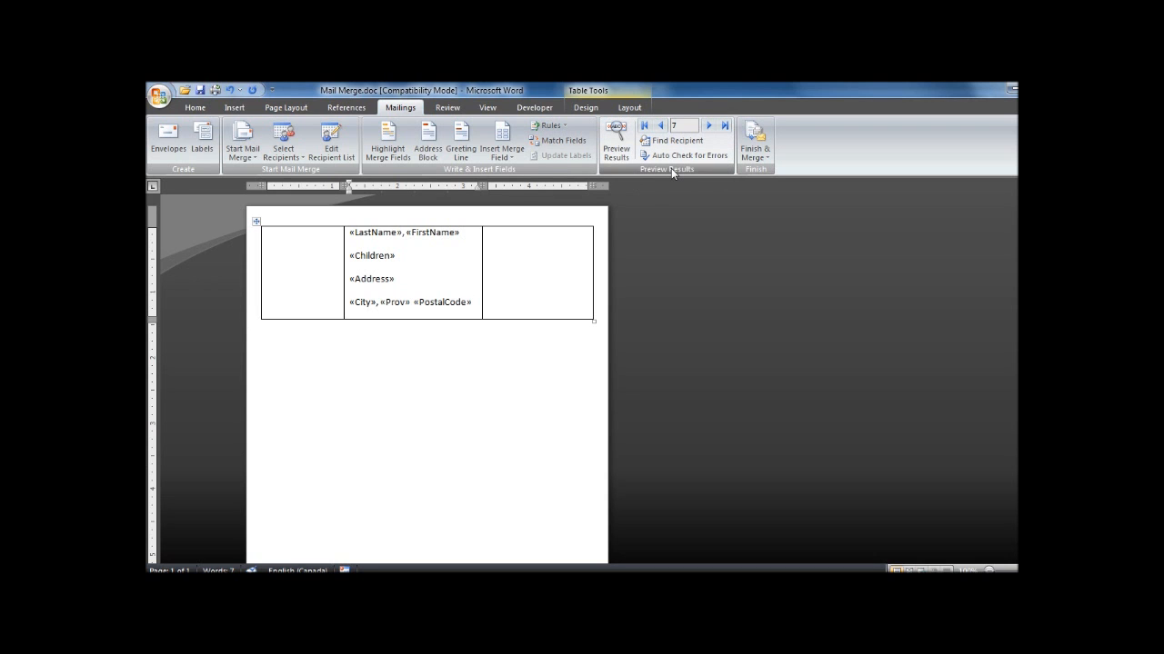
Preview the merged name and address data for several neighbouring recipient records, and switch back to the merge field codes
{"action": "left_click", "coordinate": [612, 148]}
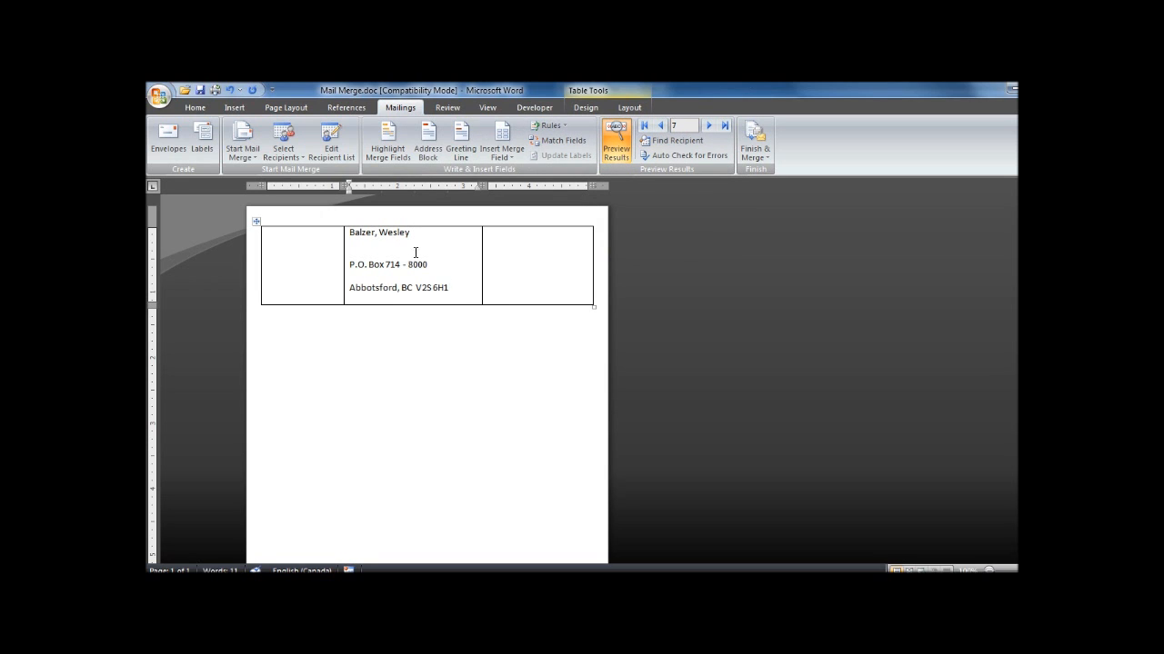
{"action": "left_click", "coordinate": [660, 127]}
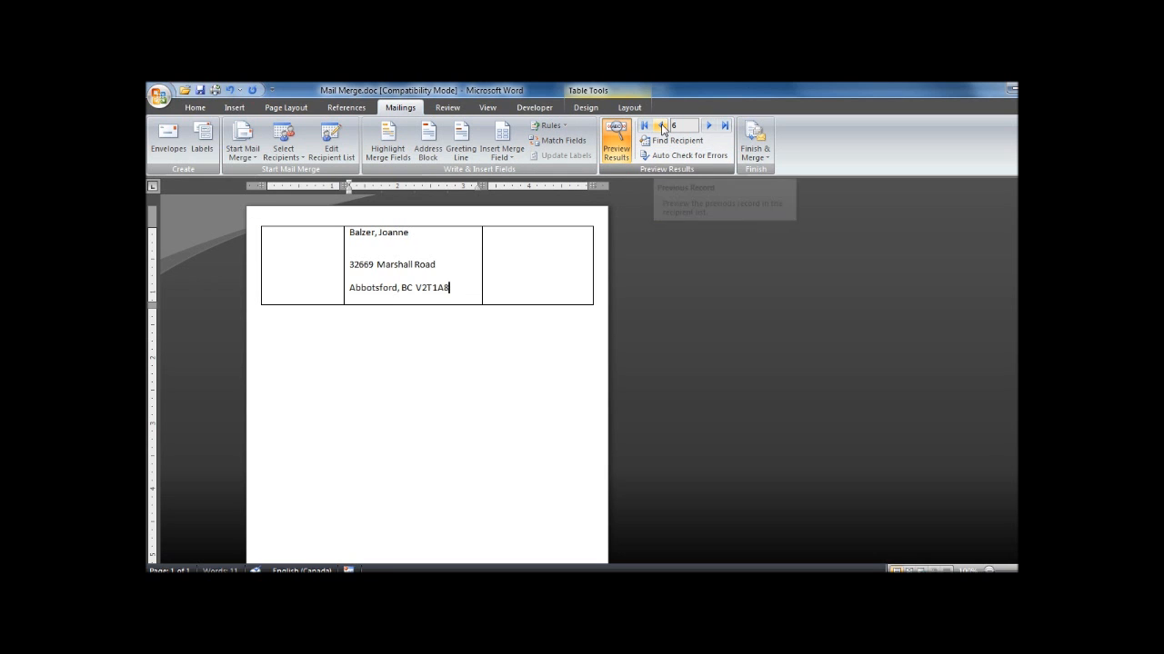
{"action": "left_click", "coordinate": [661, 127]}
{"action": "left_click", "coordinate": [661, 127]}
{"action": "left_click", "coordinate": [661, 127]}
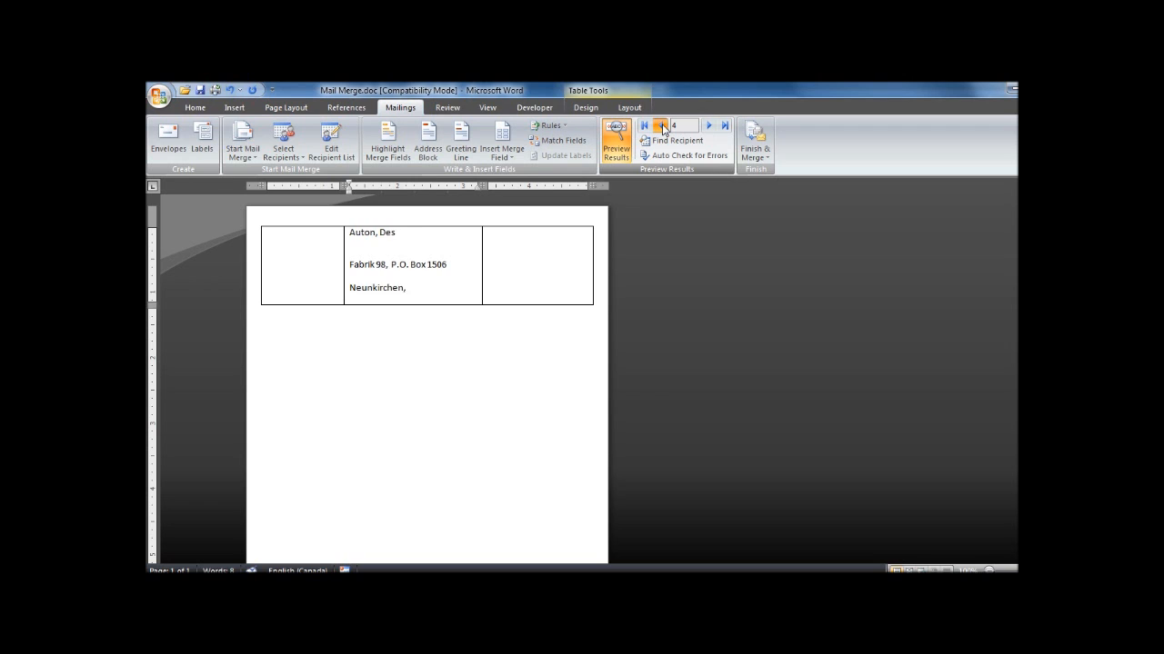
{"action": "left_click", "coordinate": [708, 127]}
{"action": "left_click", "coordinate": [708, 127]}
{"action": "left_click", "coordinate": [708, 127]}
{"action": "left_click", "coordinate": [708, 127]}
{"action": "left_click", "coordinate": [708, 127]}
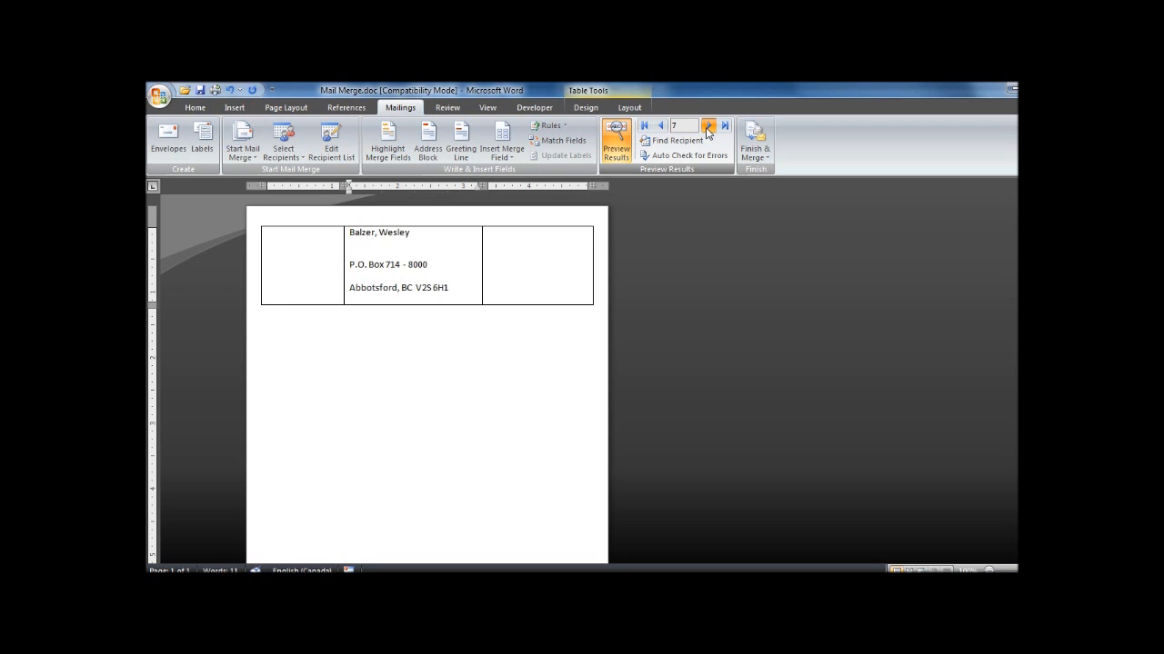
{"action": "left_click", "coordinate": [614, 147]}
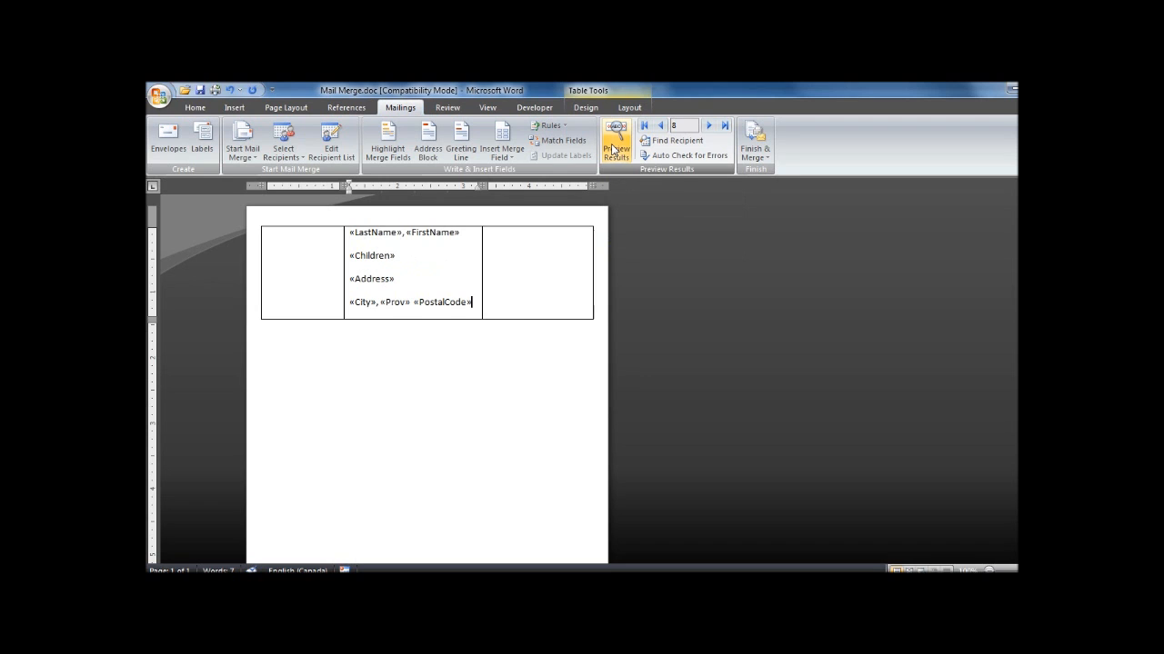
Right-align the table's third cell and insert the Phone and Email merge fields there, each on its own line
{"action": "left_click", "coordinate": [539, 264]}
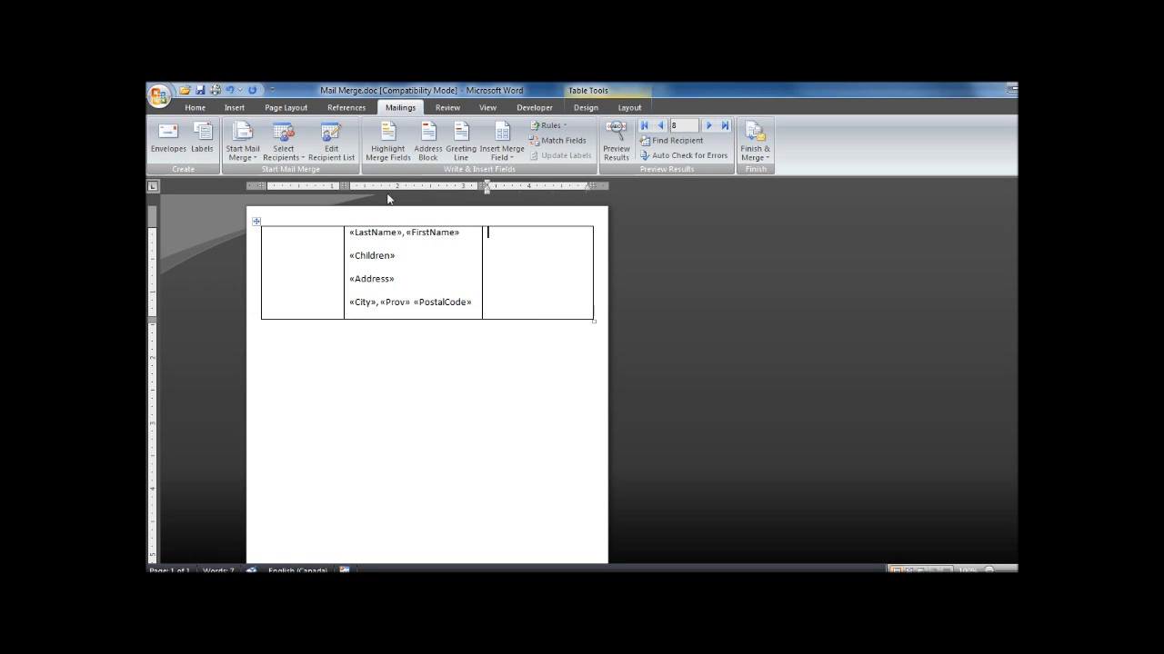
{"action": "left_click", "coordinate": [194, 108]}
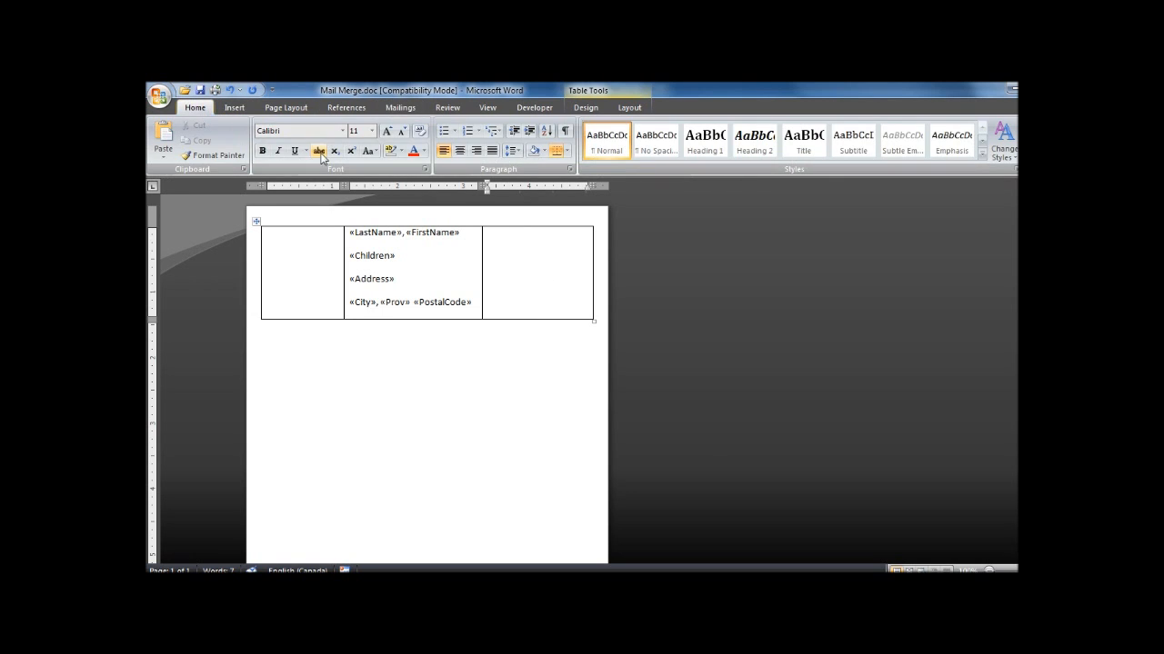
{"action": "left_click", "coordinate": [477, 153]}
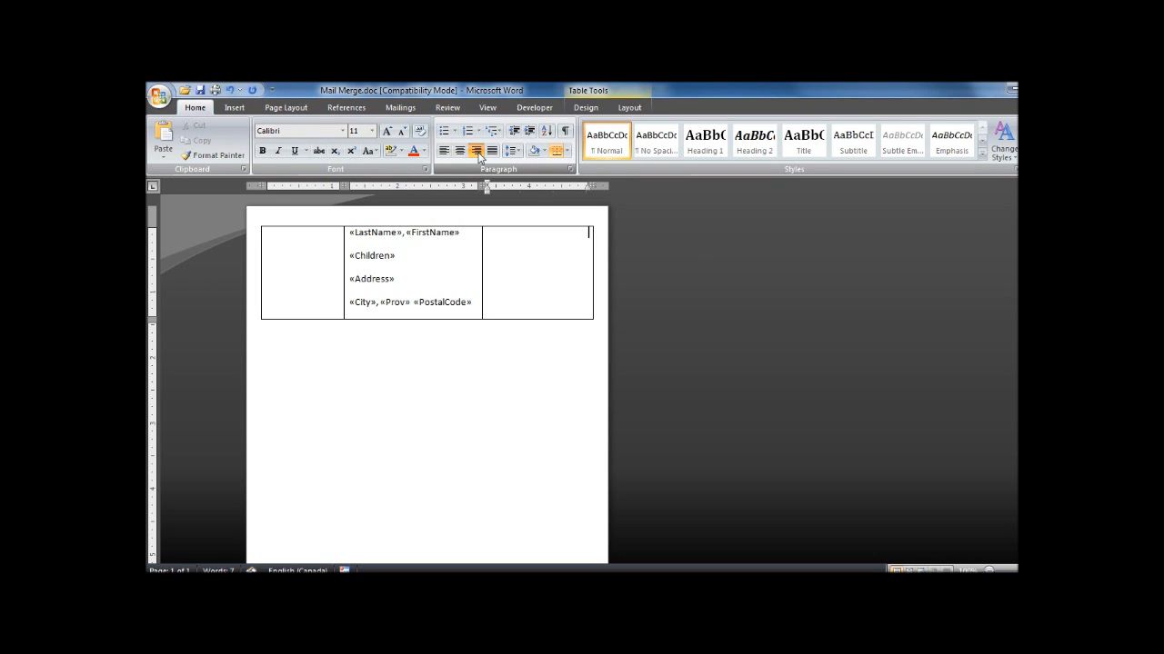
{"action": "left_click", "coordinate": [400, 109]}
{"action": "left_click", "coordinate": [499, 157]}
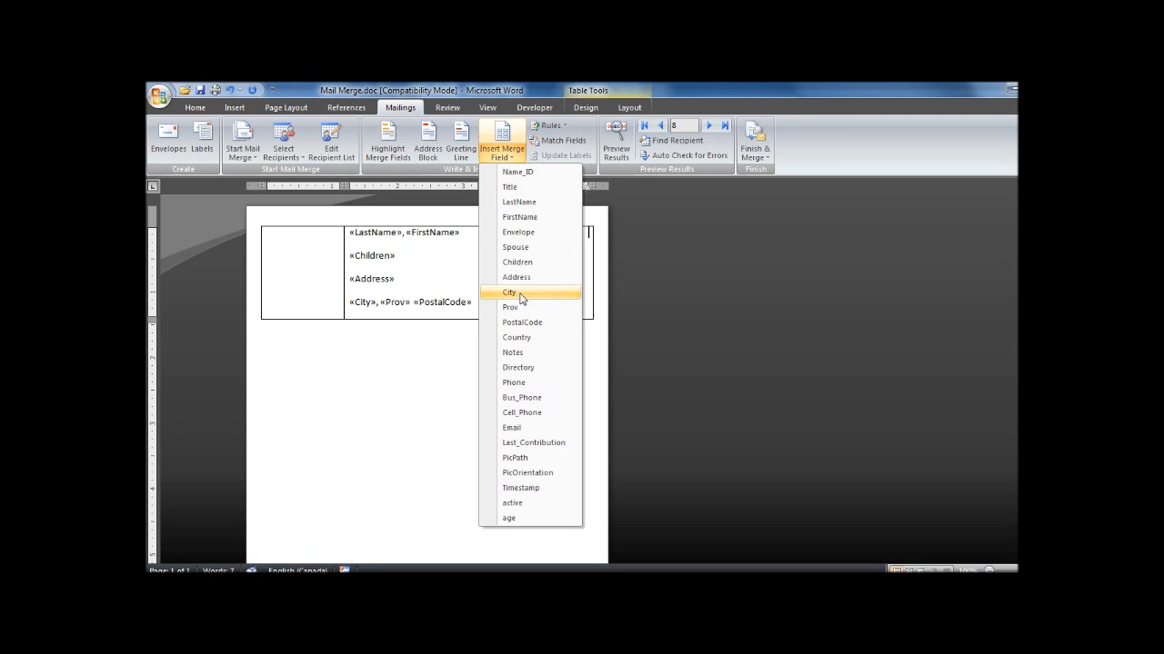
{"action": "left_click", "coordinate": [513, 383]}
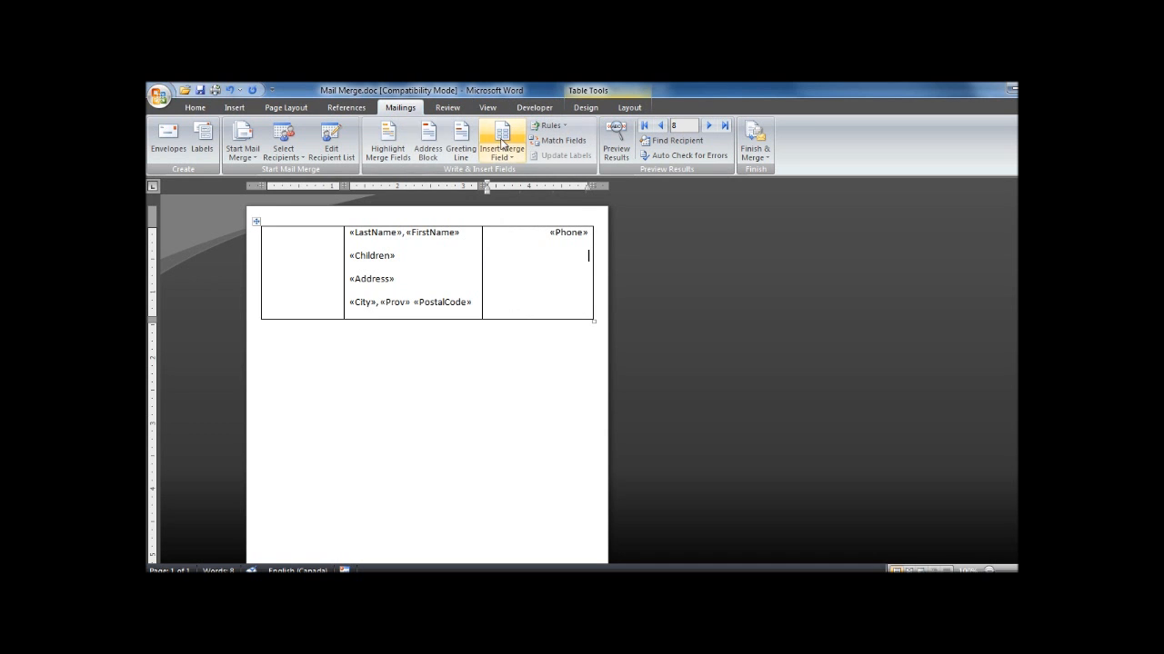
{"action": "left_click", "coordinate": [503, 150]}
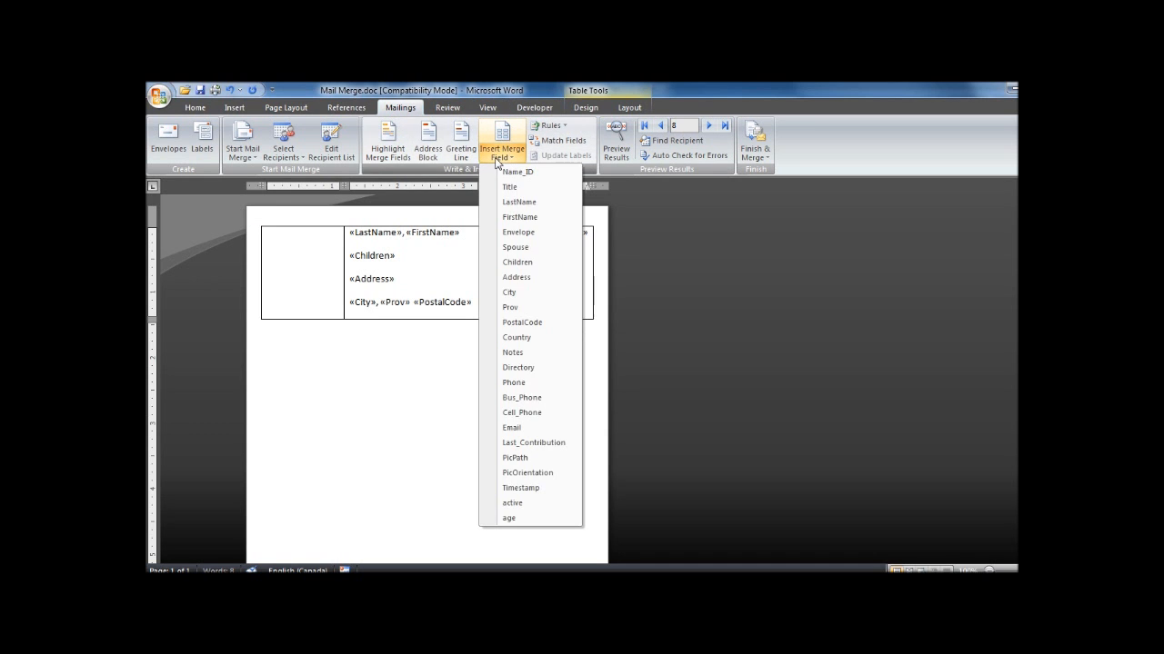
{"action": "left_click", "coordinate": [520, 428]}
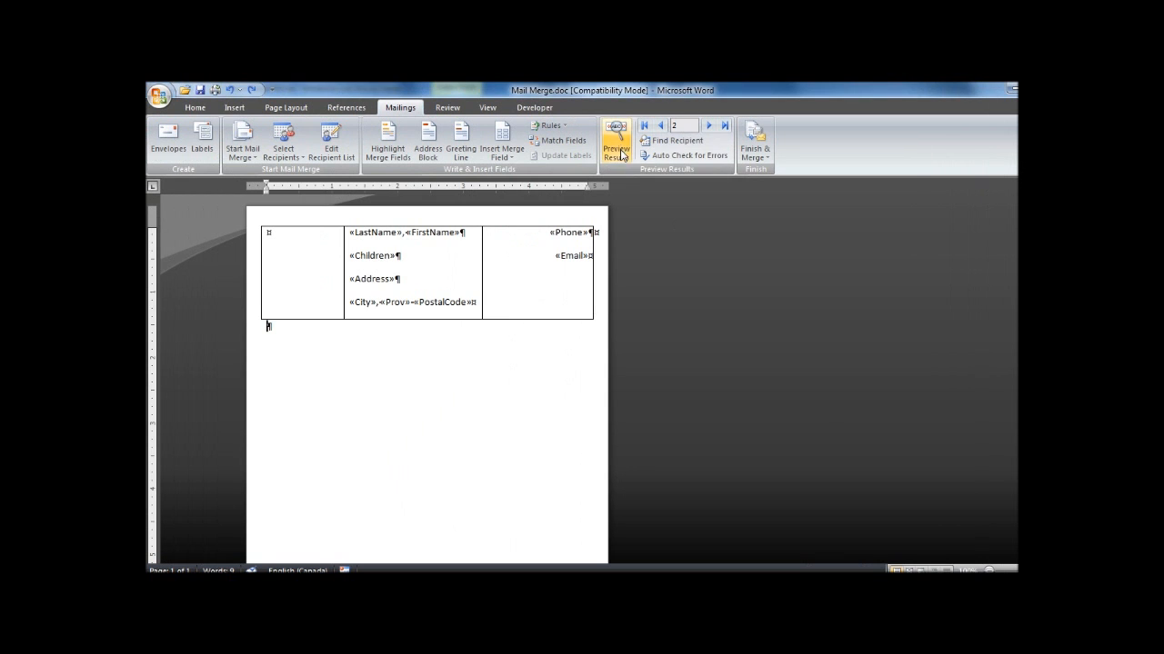
Preview the merged phone and email entries across the first five records, and return to the merge field codes
{"action": "left_click", "coordinate": [616, 148]}
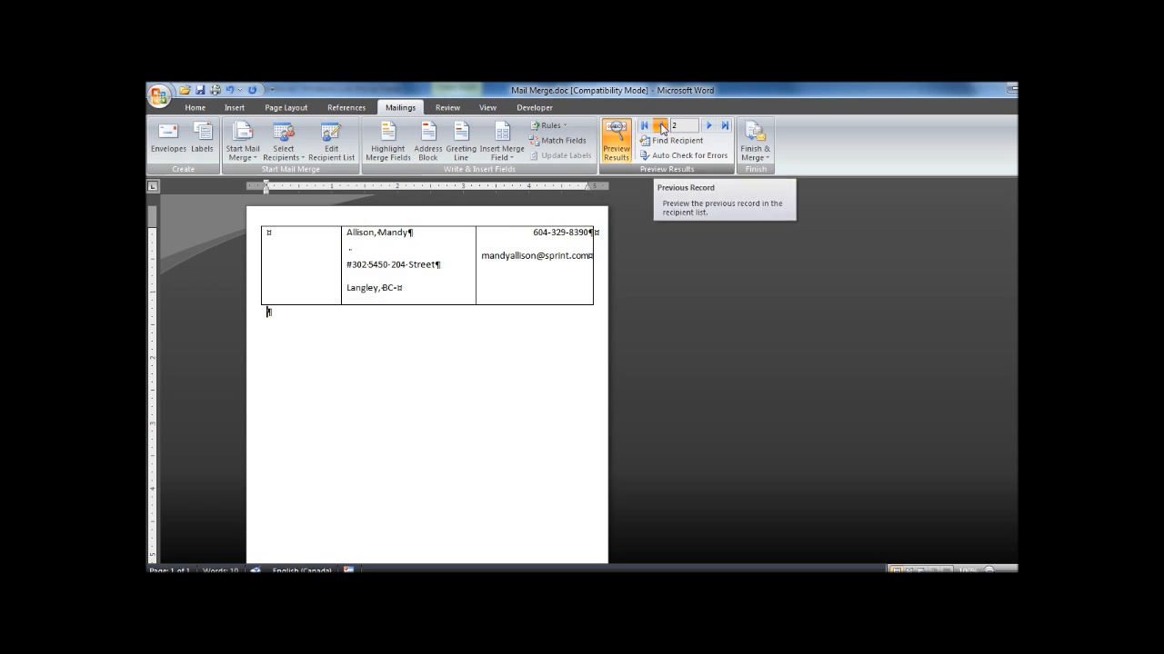
{"action": "left_click", "coordinate": [662, 128]}
{"action": "left_click", "coordinate": [709, 127]}
{"action": "left_click", "coordinate": [709, 127]}
{"action": "left_click", "coordinate": [709, 128]}
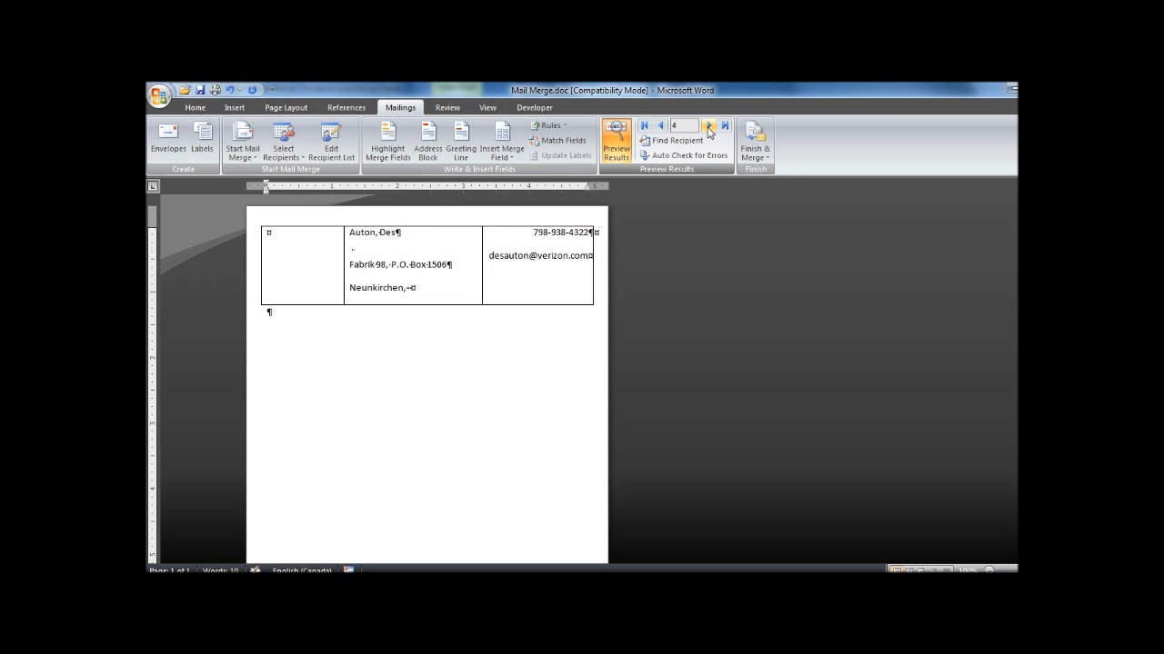
{"action": "left_click", "coordinate": [709, 128]}
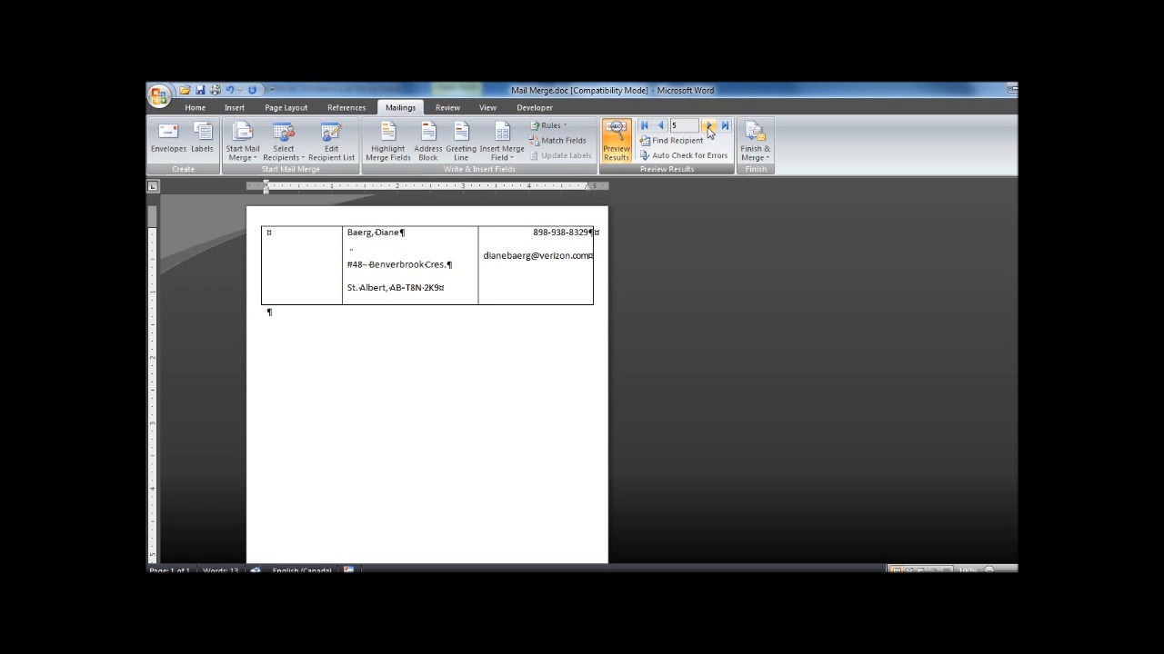
{"action": "left_click", "coordinate": [617, 141]}
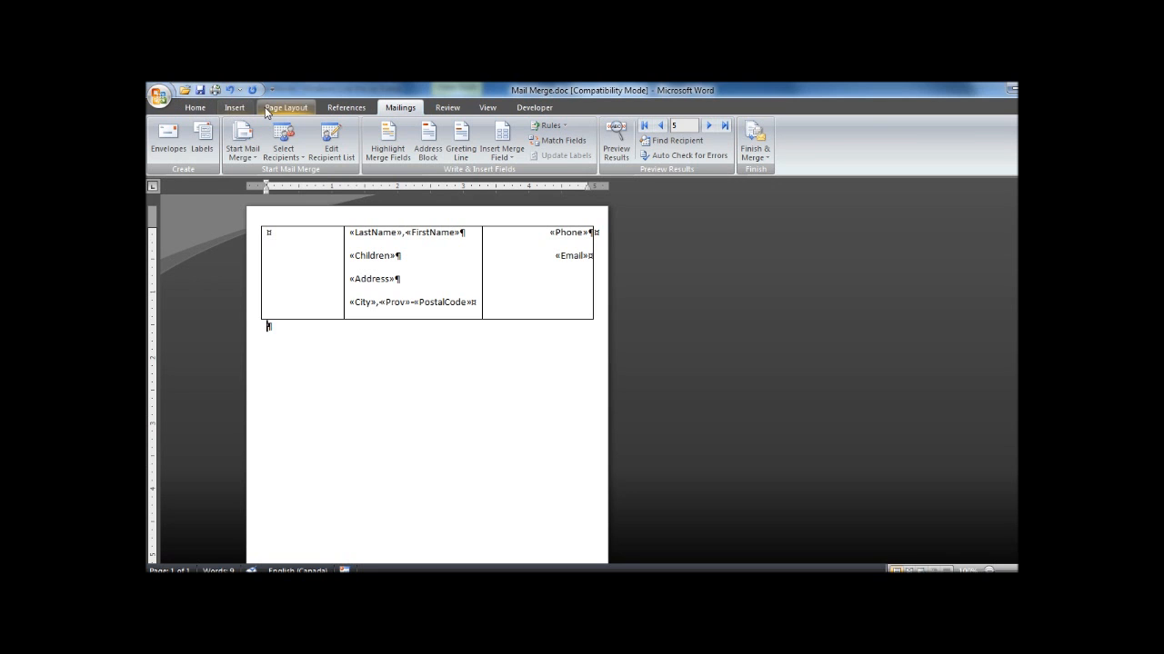
Set the paragraph spacing after to 0 pt for the whole table
{"action": "left_click", "coordinate": [197, 108]}
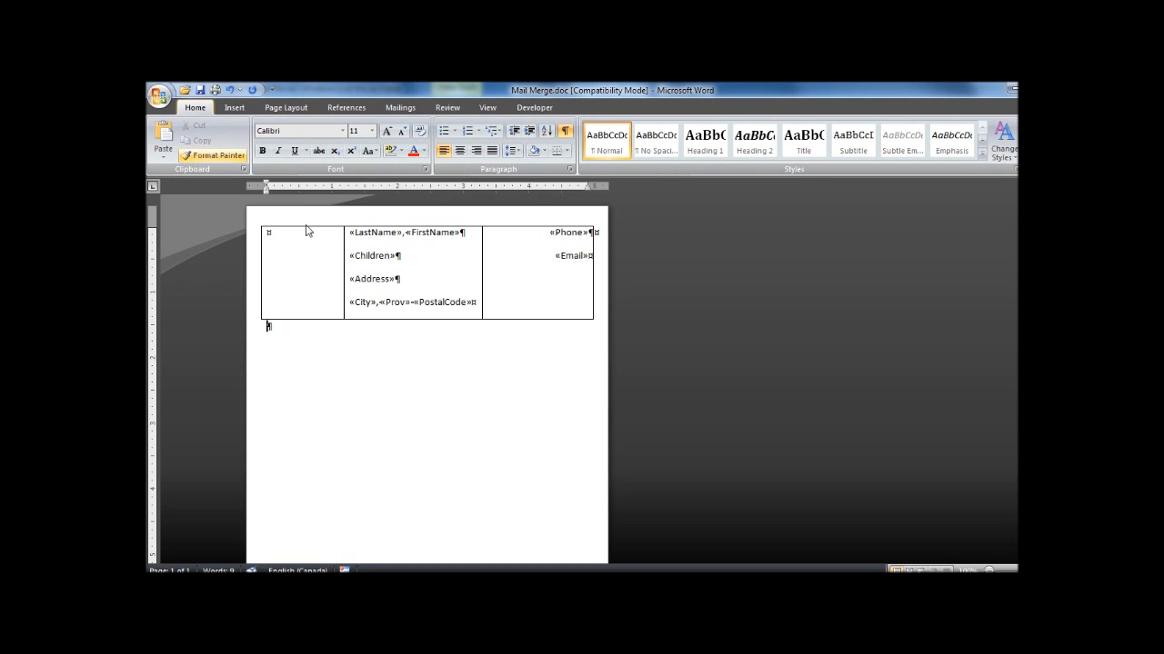
{"action": "left_click", "coordinate": [257, 221]}
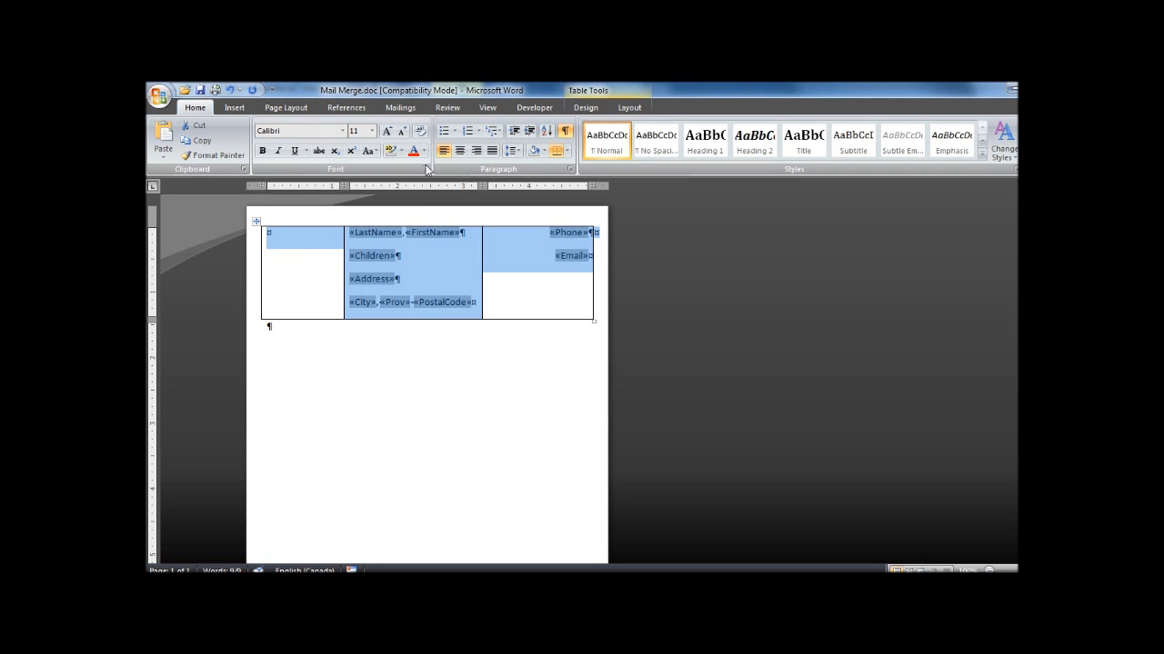
{"action": "left_click", "coordinate": [570, 171]}
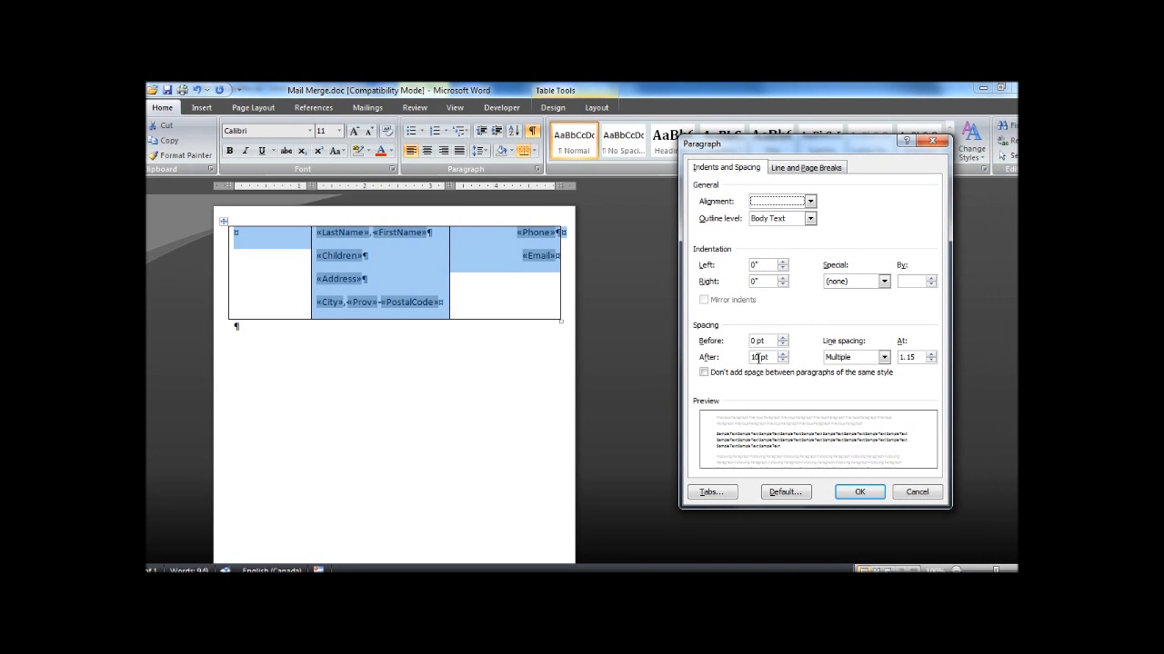
{"action": "left_click", "coordinate": [782, 361]}
{"action": "left_click", "coordinate": [781, 361]}
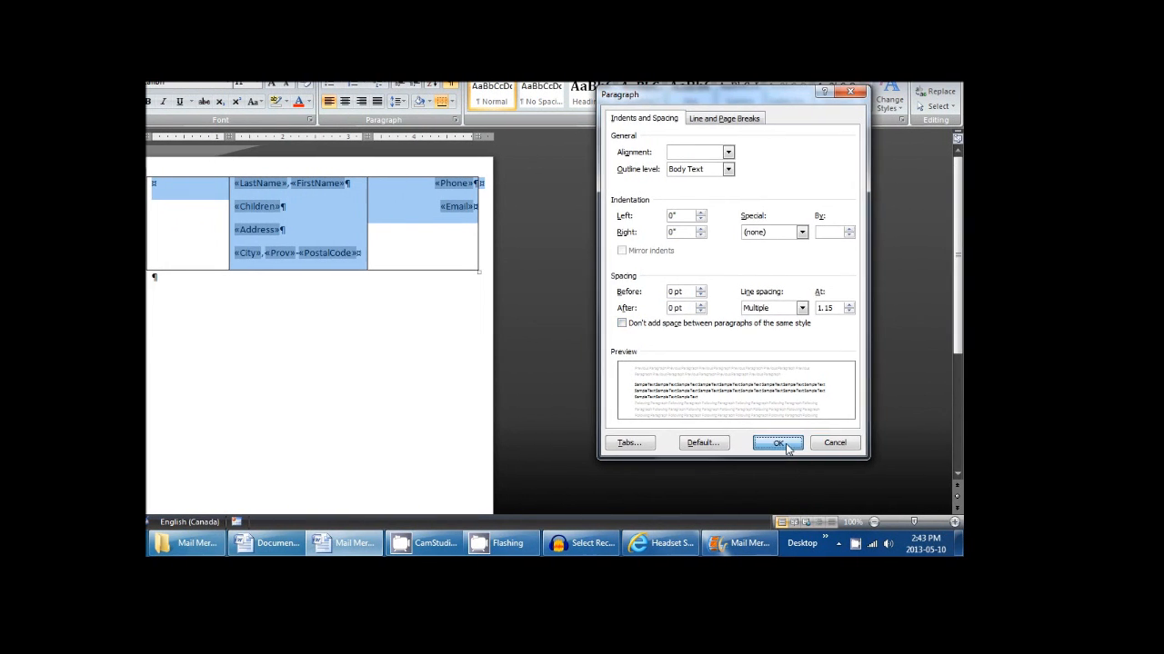
{"action": "left_click", "coordinate": [780, 443]}
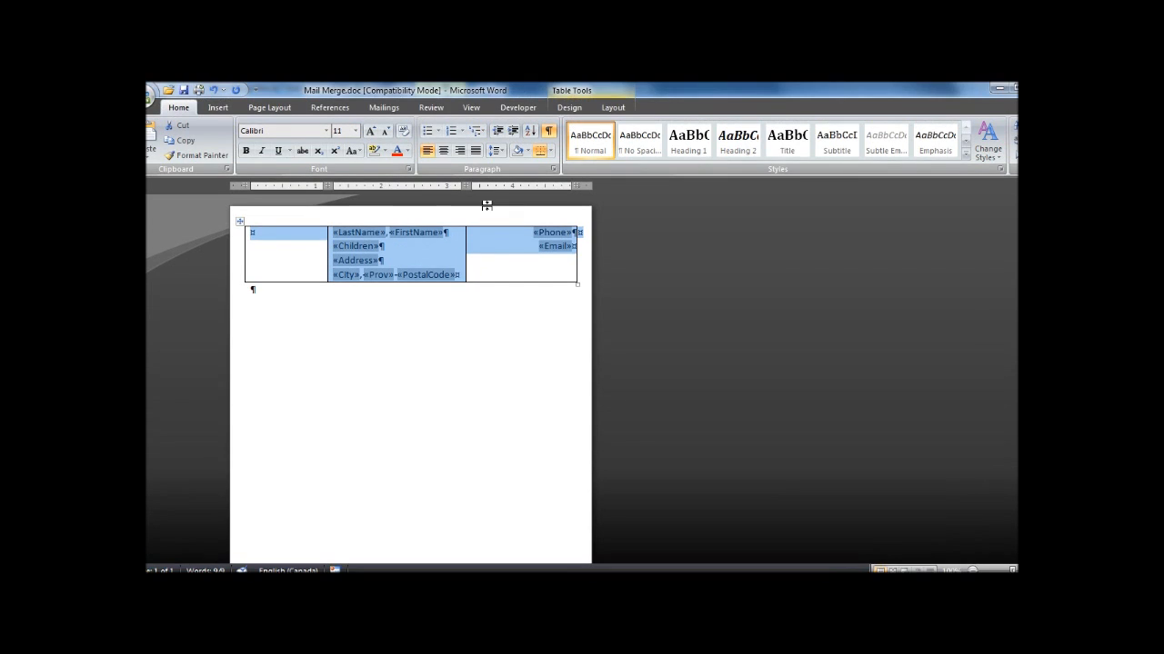
Preview the merged table with its tighter spacing, browsing back to record 1 and forward to record 3
{"action": "left_click", "coordinate": [382, 108]}
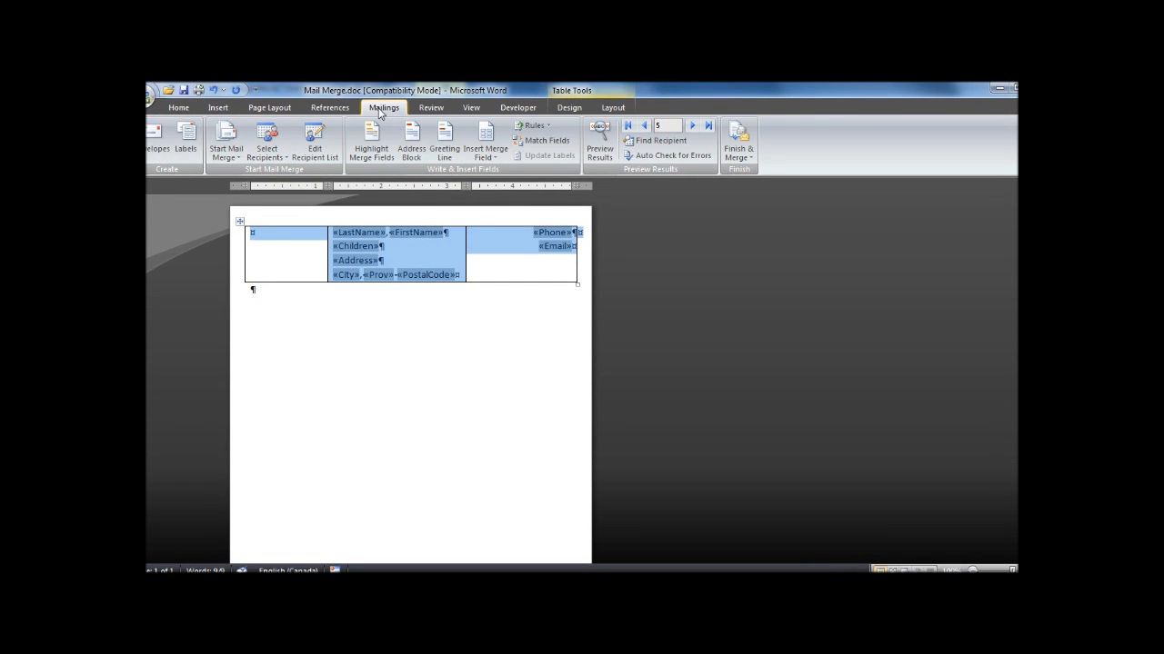
{"action": "left_click", "coordinate": [599, 146]}
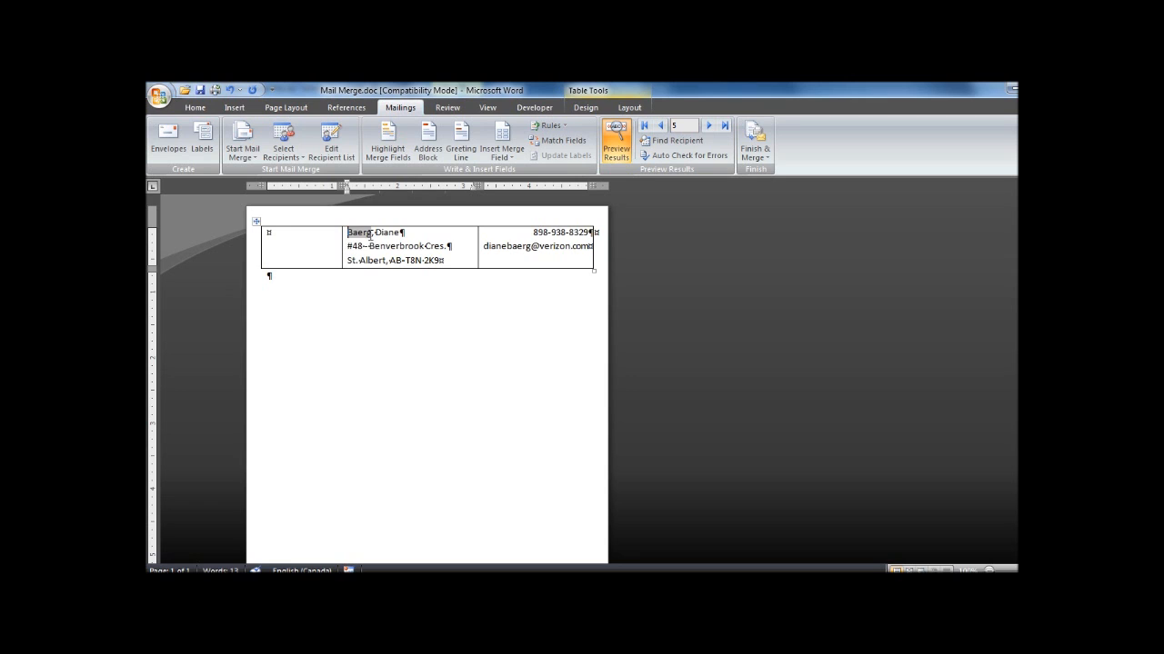
{"action": "left_click", "coordinate": [662, 127]}
{"action": "left_click", "coordinate": [661, 127]}
{"action": "left_click", "coordinate": [662, 128]}
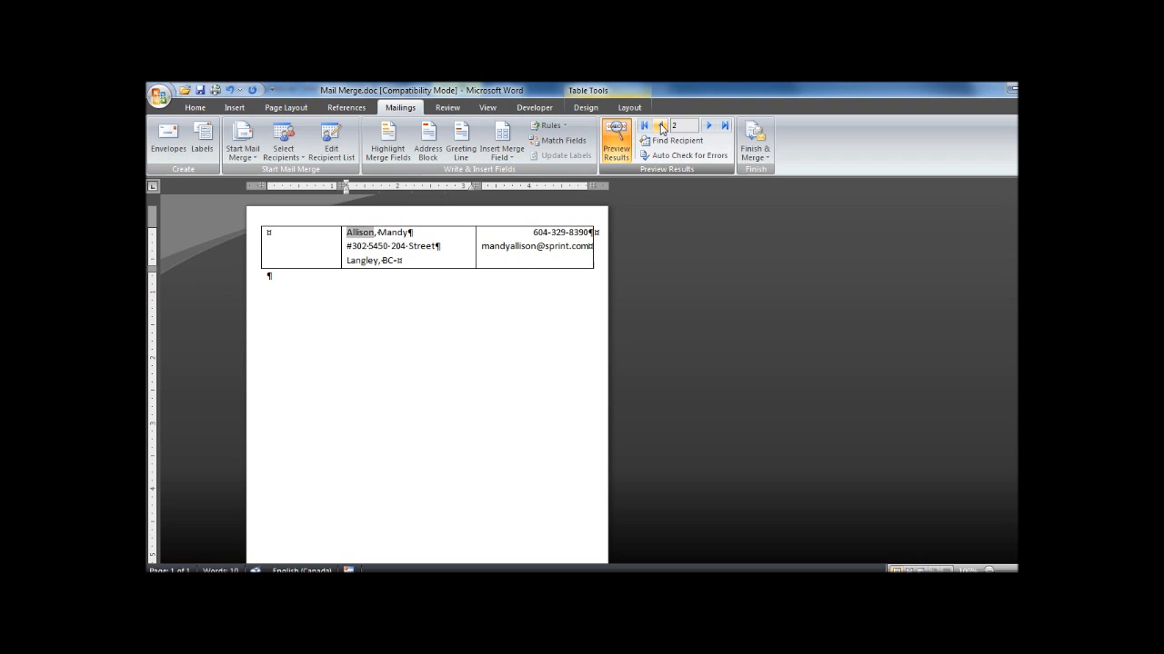
{"action": "left_click", "coordinate": [662, 127]}
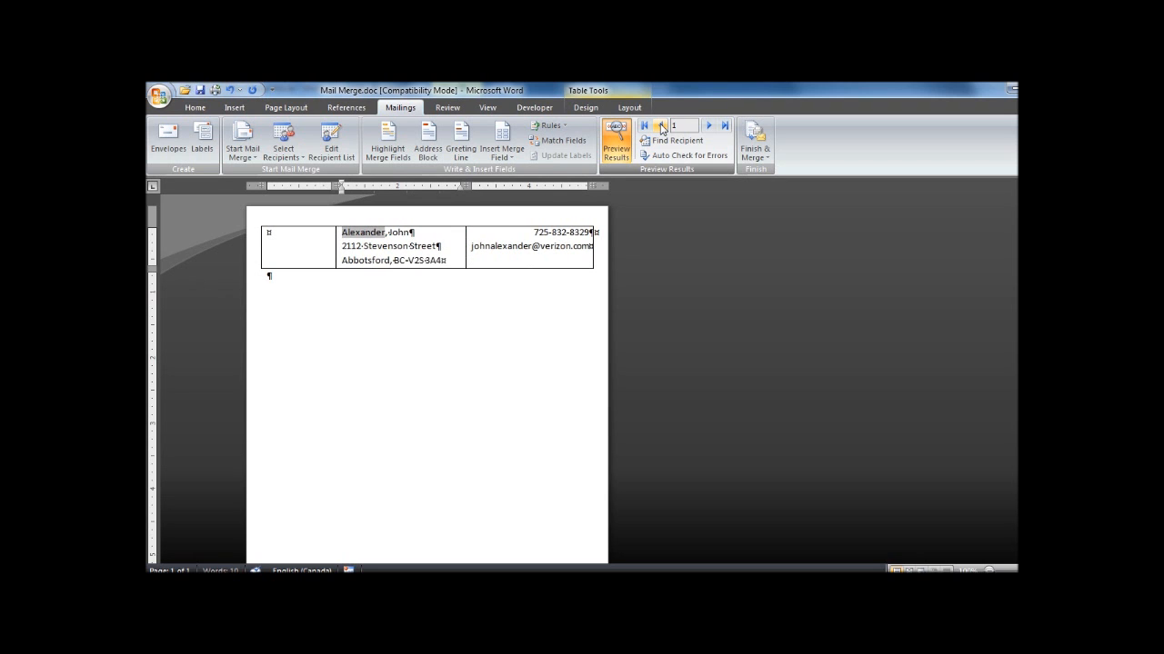
{"action": "left_click", "coordinate": [708, 127]}
{"action": "left_click", "coordinate": [709, 128]}
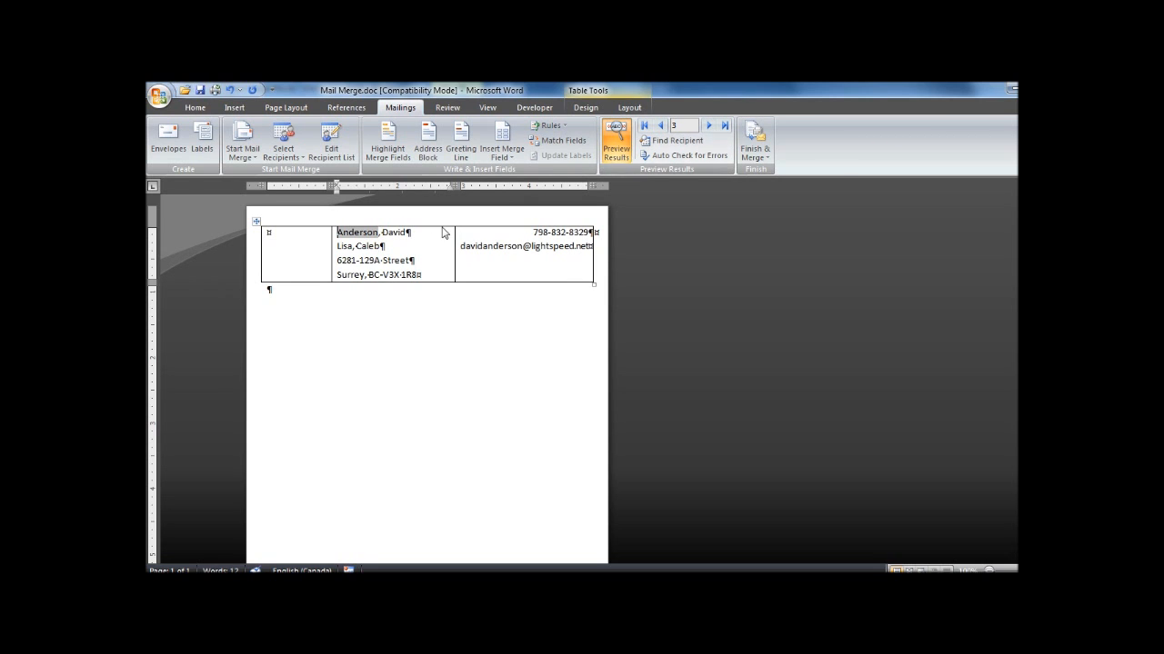
Hide the paragraph marks and other formatting symbols in the document
{"action": "left_click", "coordinate": [194, 107]}
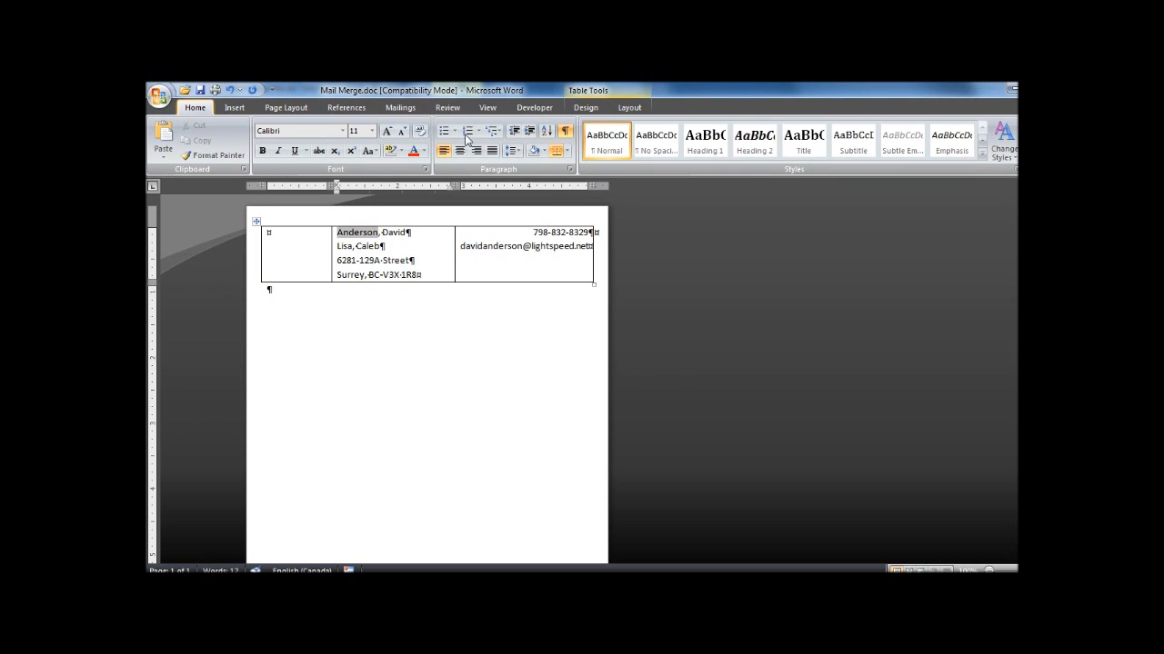
{"action": "left_click", "coordinate": [566, 131]}
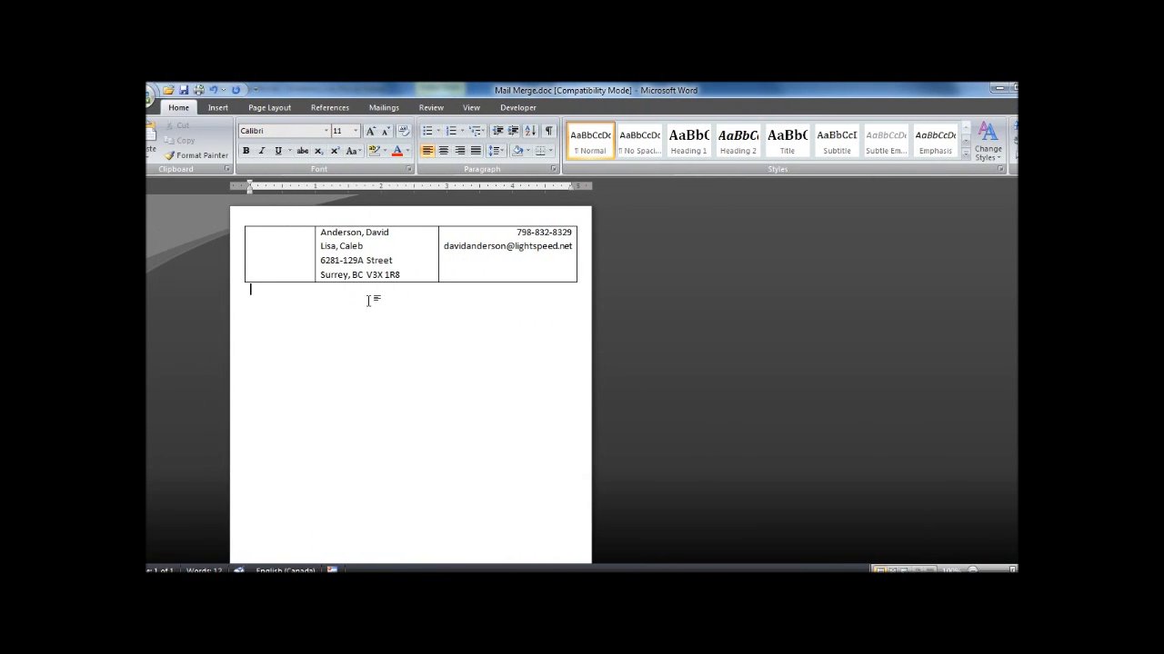
Set the font size of the table row's text to 9 and switch the preview back to the merge field codes
{"action": "left_click", "coordinate": [255, 265]}
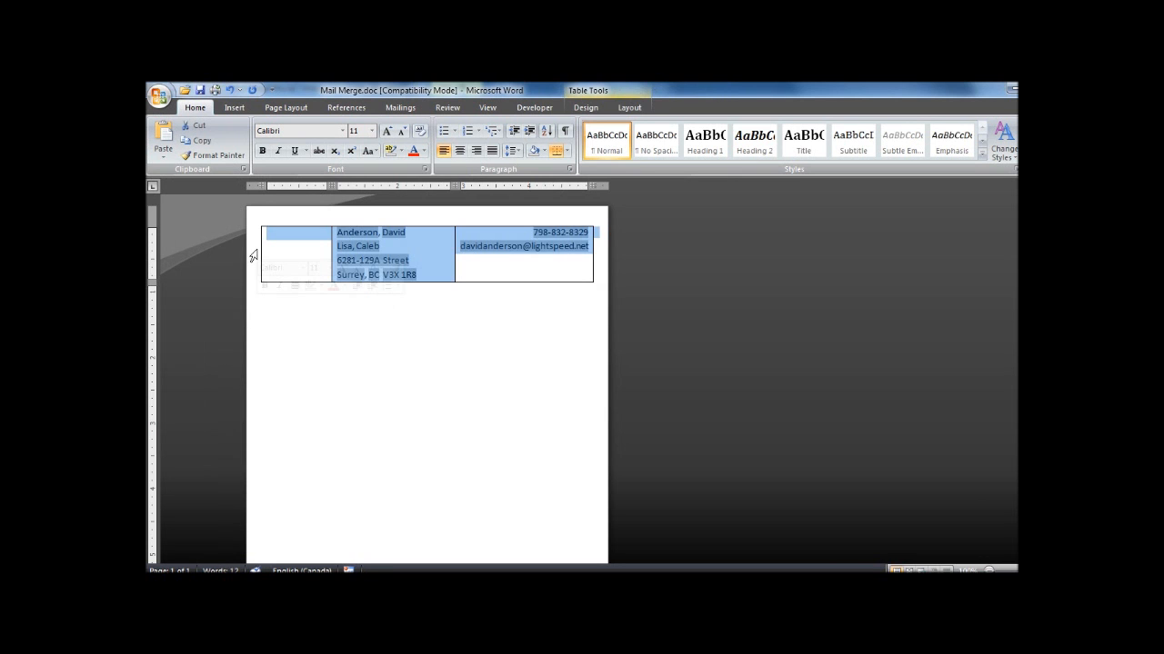
{"action": "left_click", "coordinate": [370, 131]}
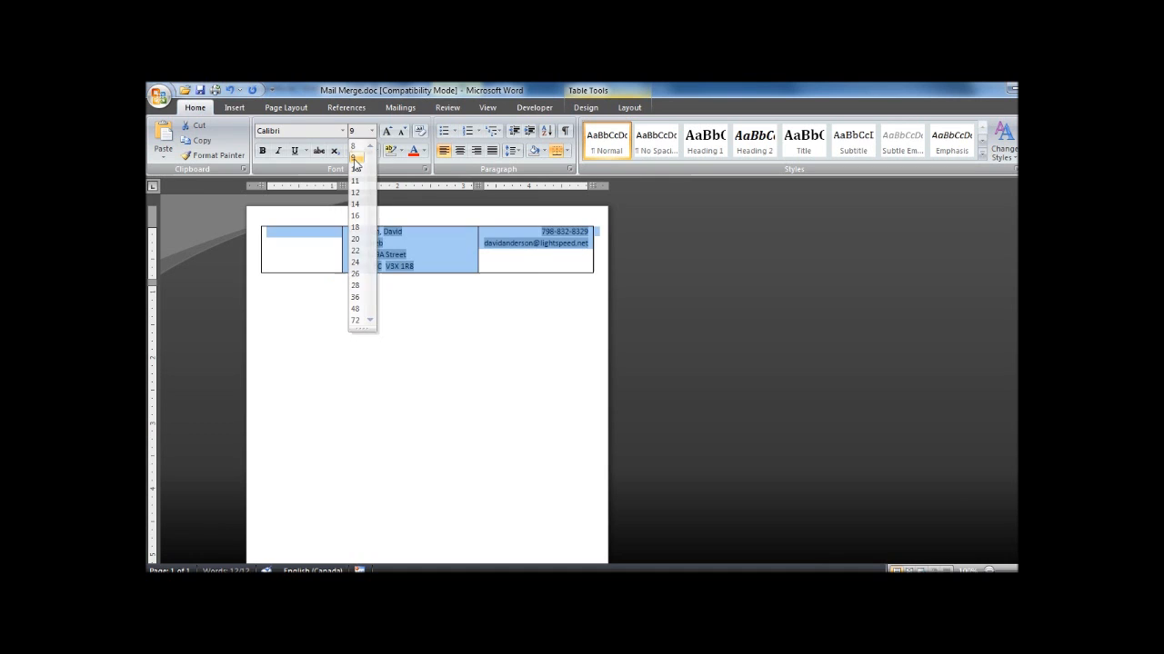
{"action": "left_click", "coordinate": [355, 161]}
{"action": "left_click", "coordinate": [432, 300]}
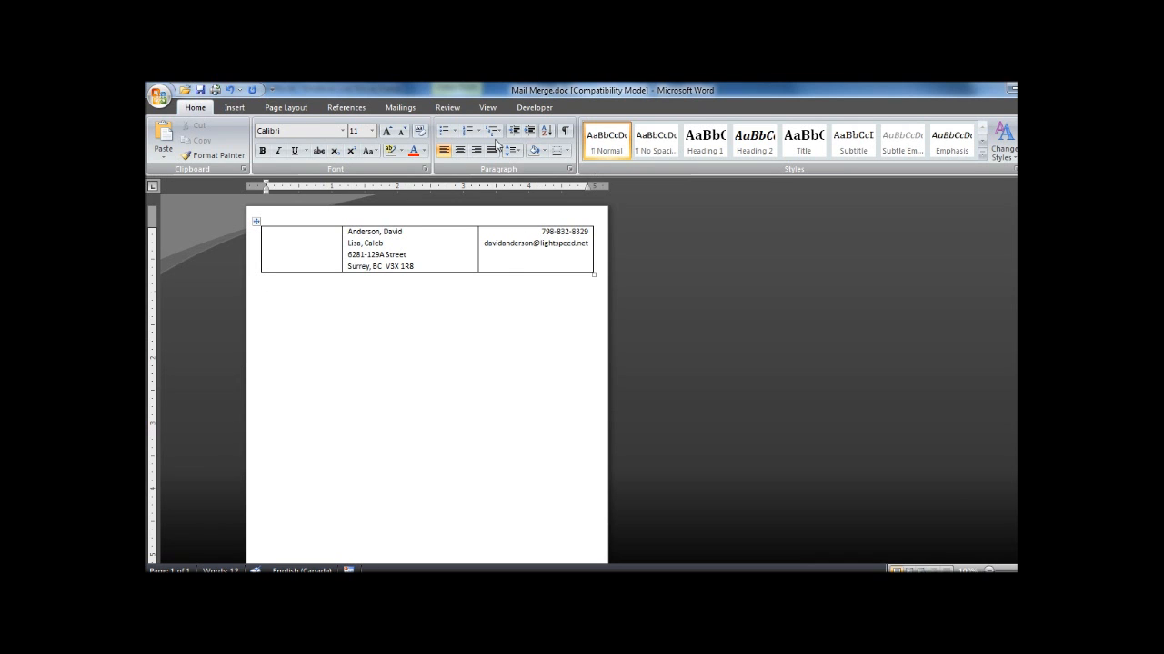
{"action": "left_click", "coordinate": [400, 107]}
{"action": "left_click", "coordinate": [616, 147]}
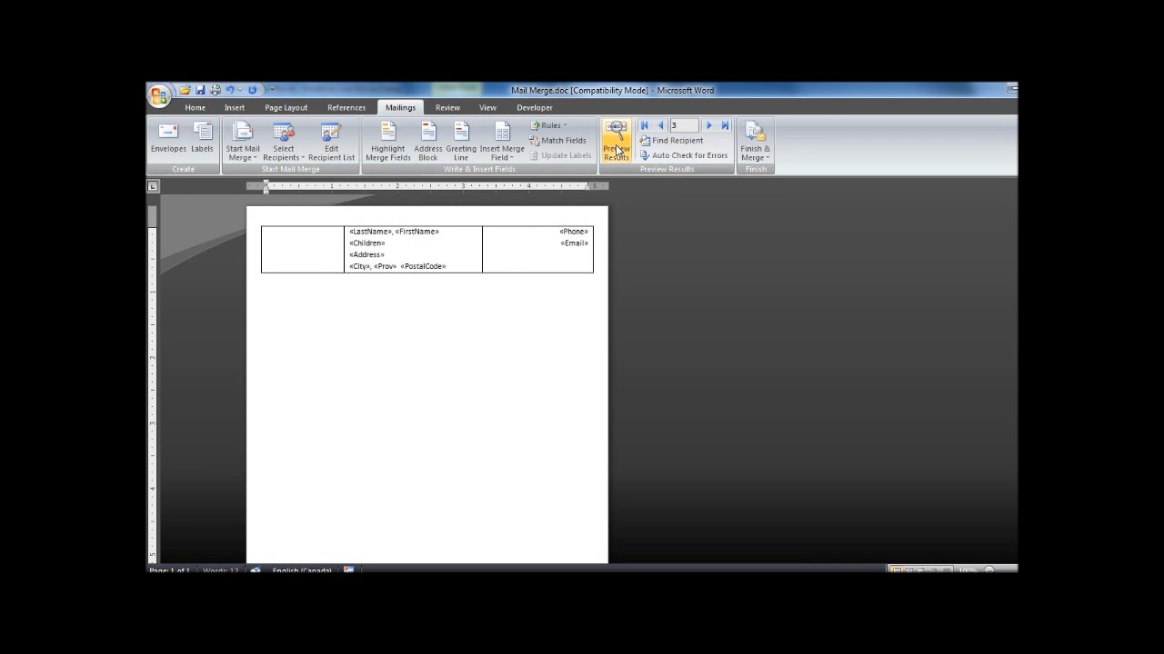
Add the label "Phone :" before the Phone merge field and "Email :" before the Email merge field
{"action": "left_click", "coordinate": [557, 235]}
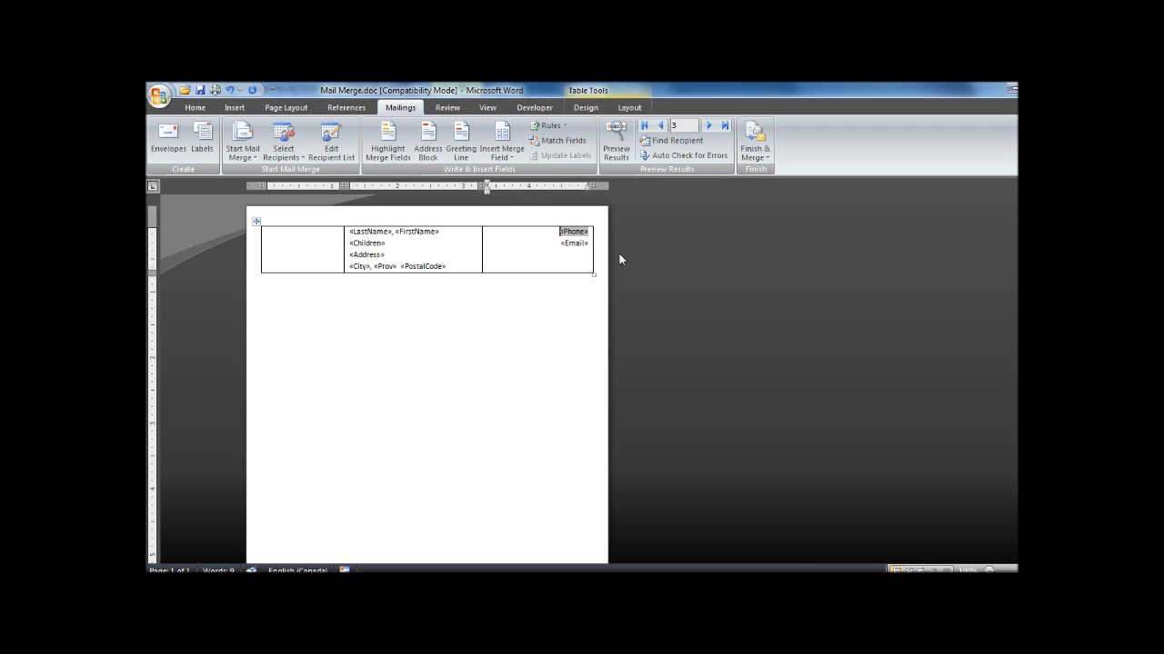
{"action": "type", "text": "Phone :"}
{"action": "left_click", "coordinate": [547, 243]}
{"action": "type", "text": "Email :"}
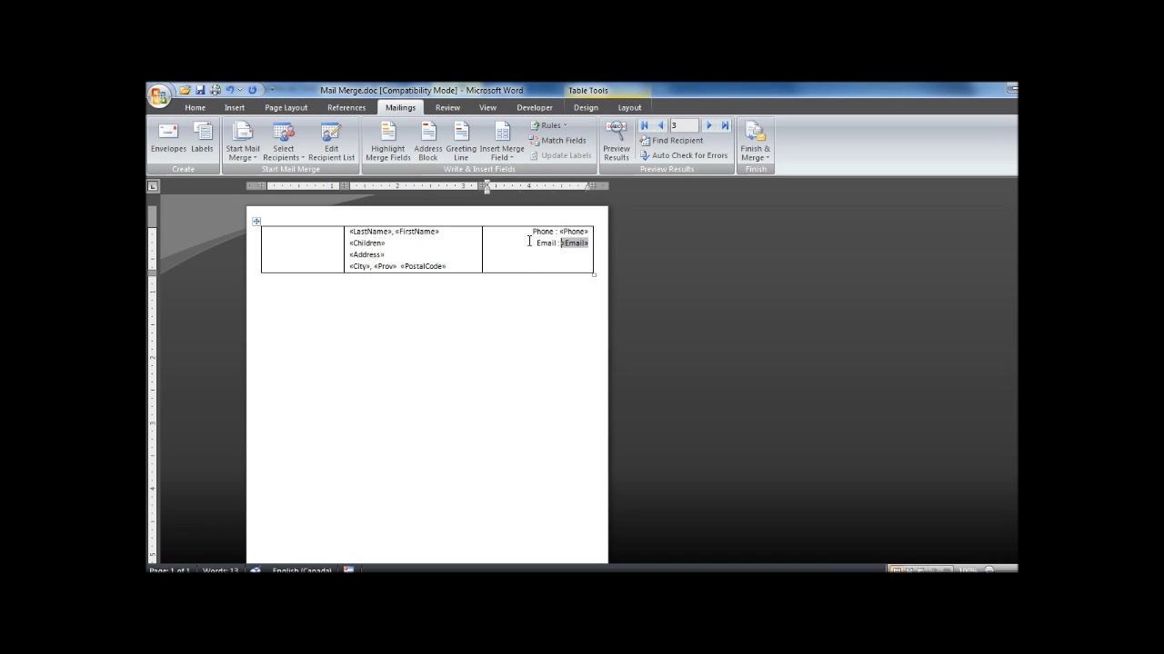
Remove the "Email :" and "Phone :" labels from the third cell, keeping only the two merge fields
{"action": "left_click", "coordinate": [538, 243]}
{"action": "key", "text": "Delete"}
{"action": "key", "text": "Delete"}
{"action": "key", "text": "Delete"}
{"action": "key", "text": "Delete"}
{"action": "key", "text": "Delete"}
{"action": "key", "text": "Delete"}
{"action": "key", "text": "Delete"}
{"action": "key", "text": "Delete"}
{"action": "key", "text": "Delete"}
{"action": "key", "text": "Delete"}
{"action": "key", "text": "Delete"}
{"action": "key", "text": "Delete"}
{"action": "key", "text": "Delete"}
{"action": "key", "text": "Delete"}
{"action": "key", "text": "Delete"}
{"action": "key", "text": "Delete"}
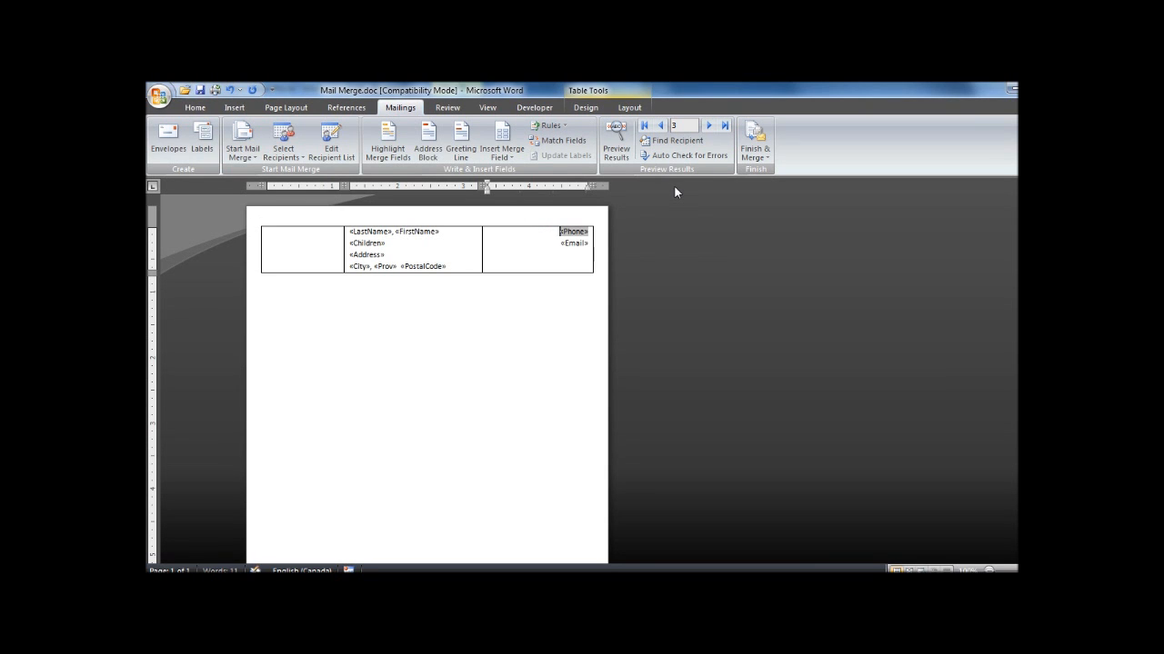
Make the line with the LastName and FirstName merge fields bold
{"action": "left_click", "coordinate": [426, 248]}
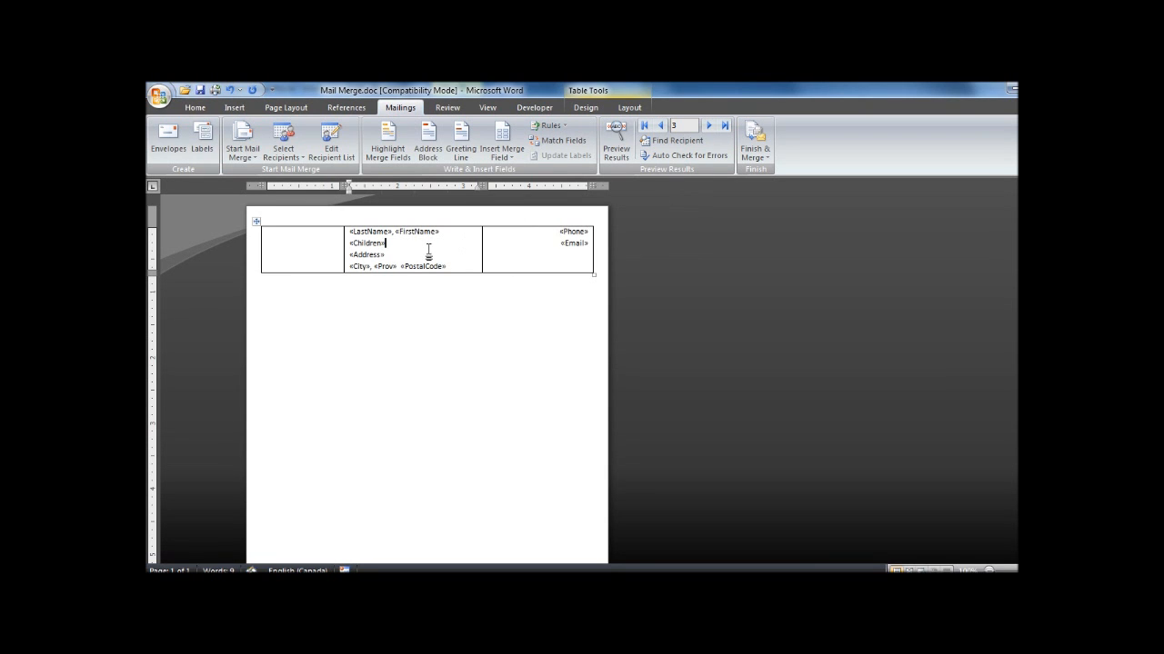
{"action": "left_click_drag", "start_coordinate": [449, 233], "coordinate": [349, 233]}
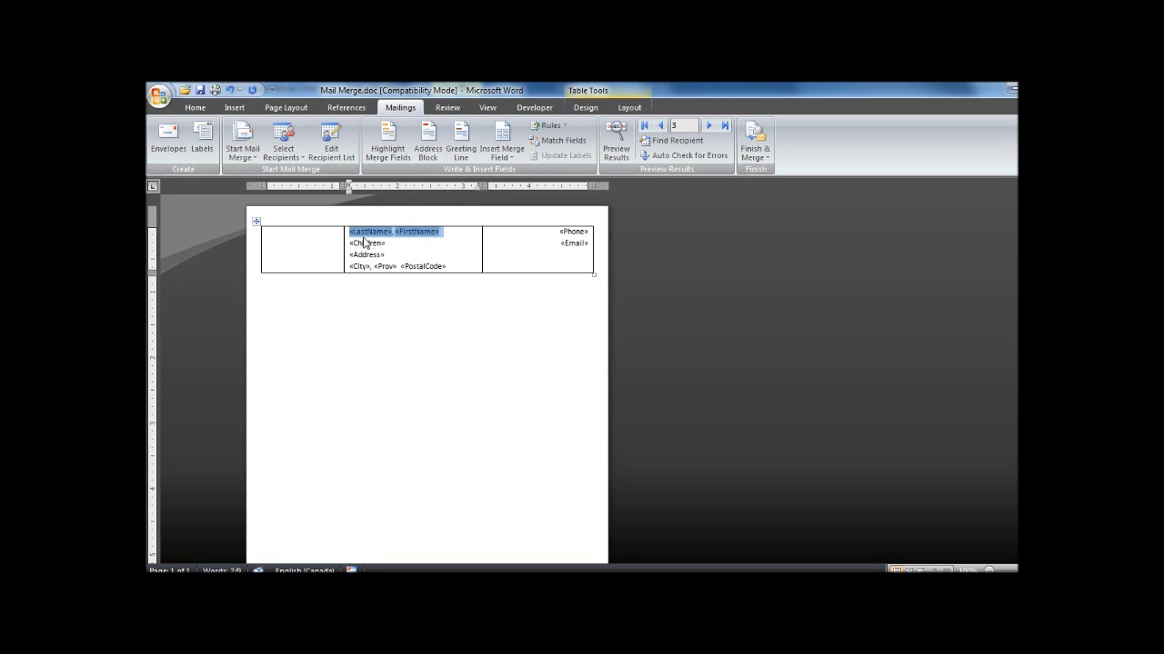
{"action": "left_click", "coordinate": [195, 107]}
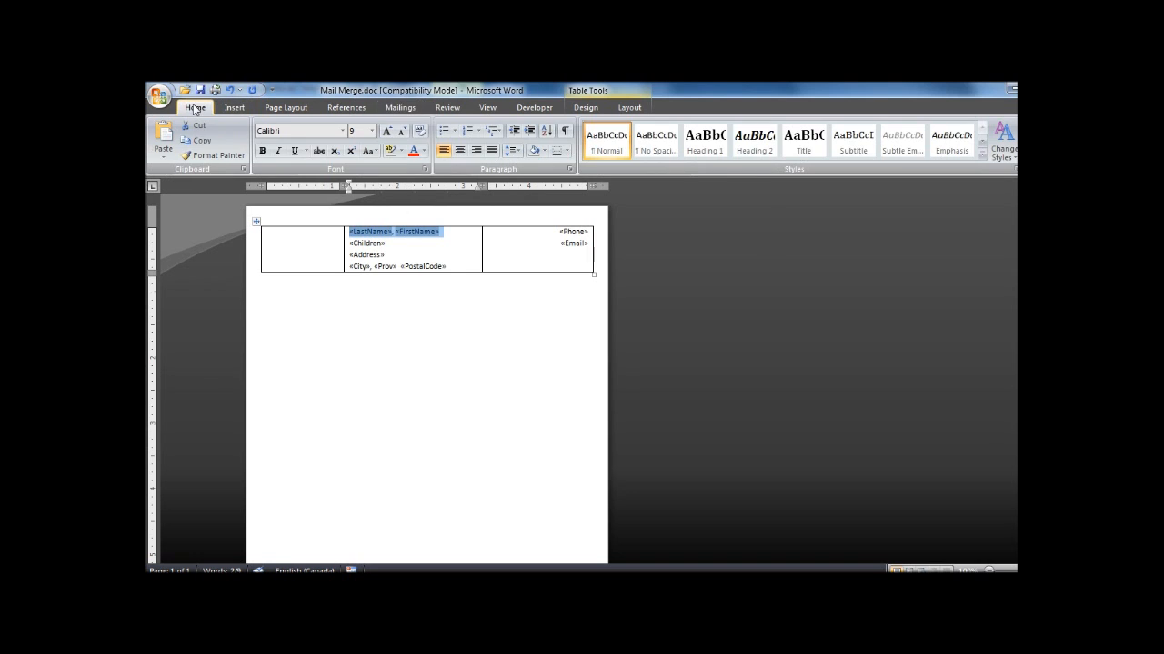
{"action": "left_click", "coordinate": [262, 150]}
{"action": "left_click", "coordinate": [407, 255]}
Preview the merge results and step back and forth through the first records to compare how the table row's height varies
{"action": "left_click", "coordinate": [400, 108]}
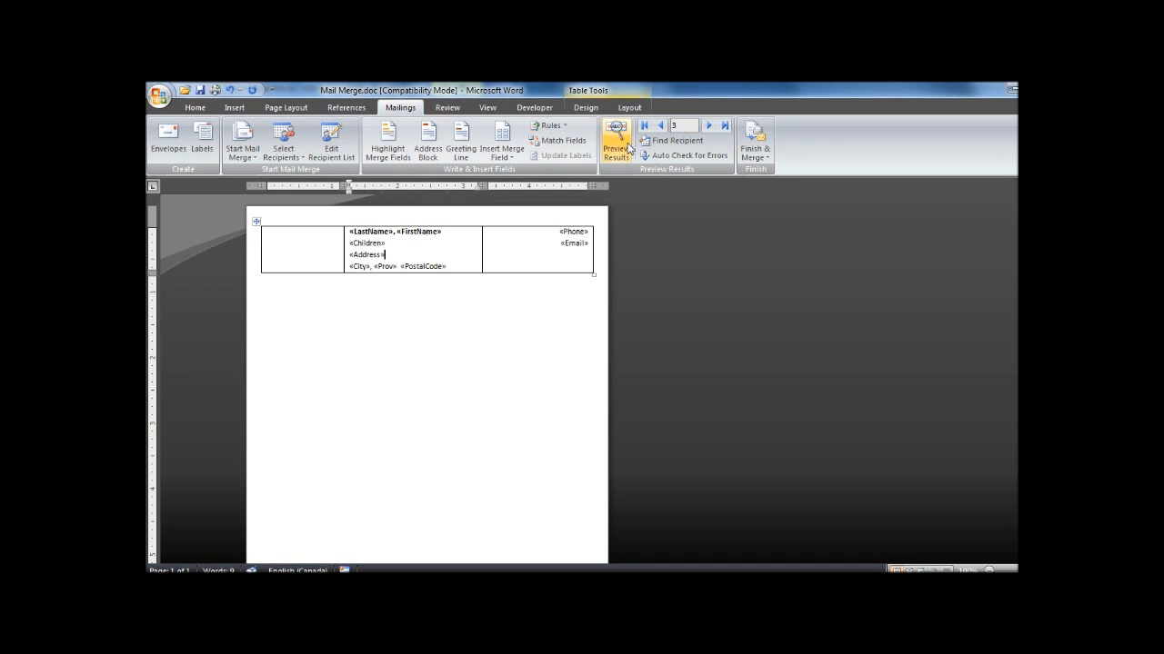
{"action": "left_click", "coordinate": [627, 149]}
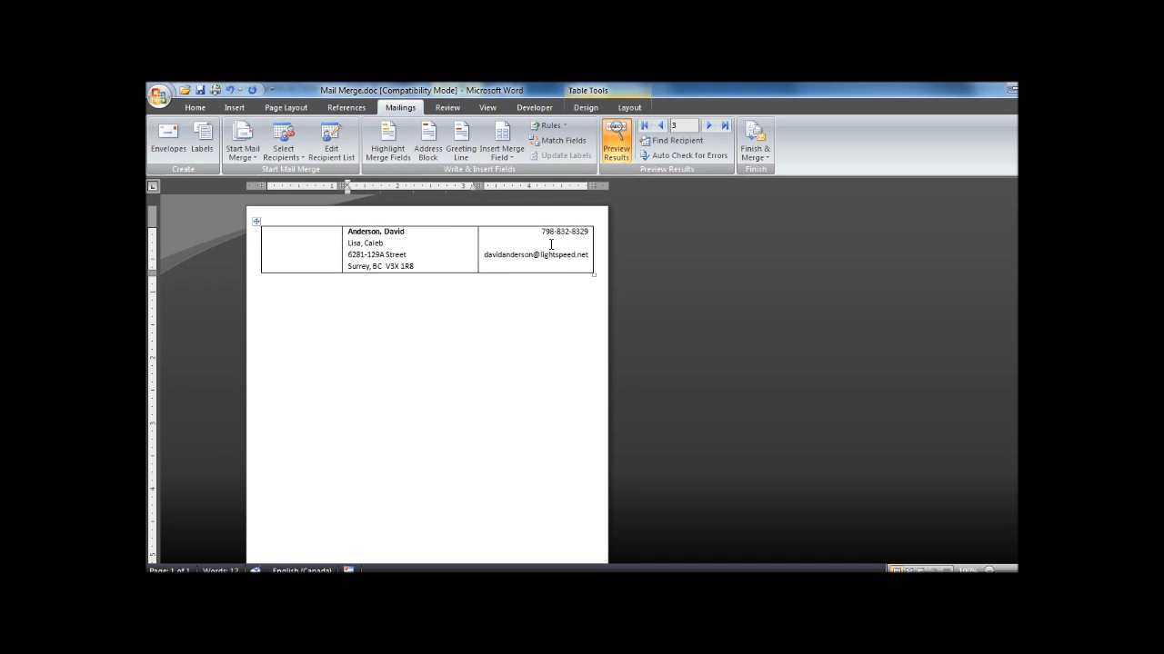
{"action": "left_click", "coordinate": [708, 125]}
{"action": "left_click", "coordinate": [708, 125]}
{"action": "left_click", "coordinate": [708, 126]}
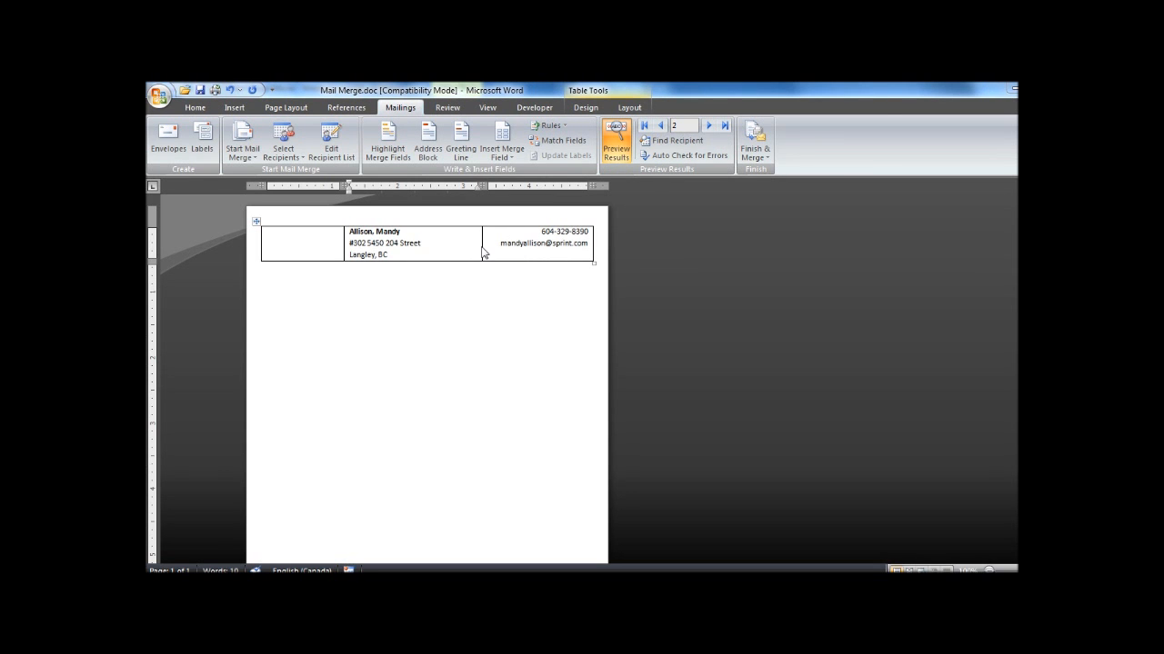
{"action": "left_click", "coordinate": [710, 127]}
{"action": "left_click", "coordinate": [710, 127]}
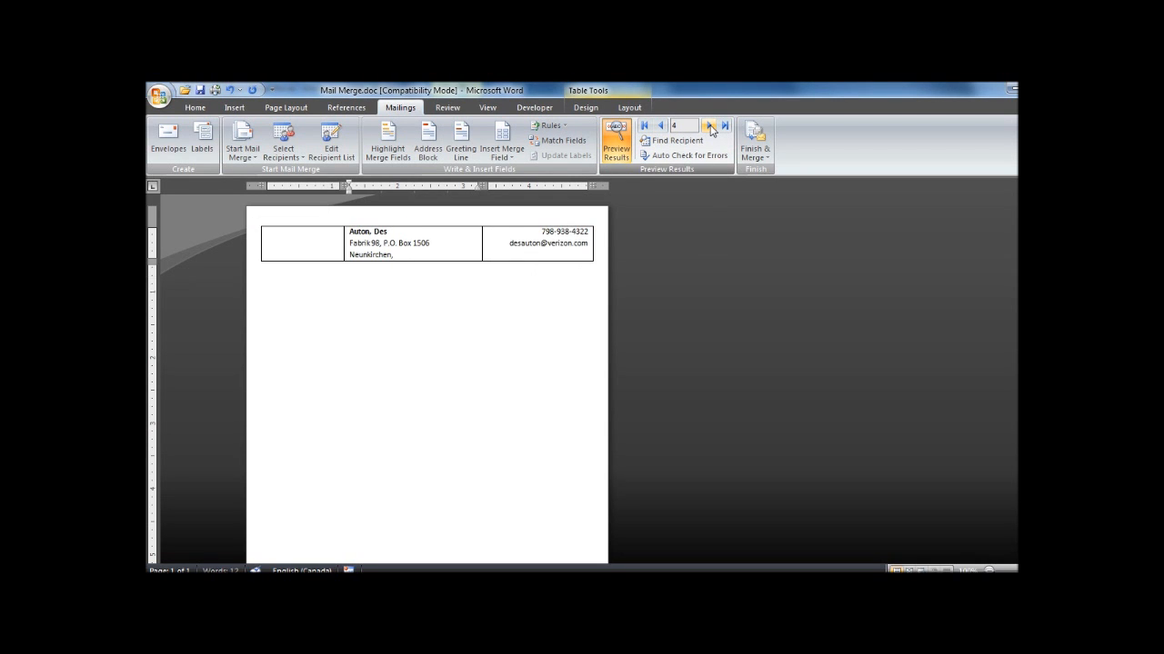
{"action": "left_click", "coordinate": [660, 128]}
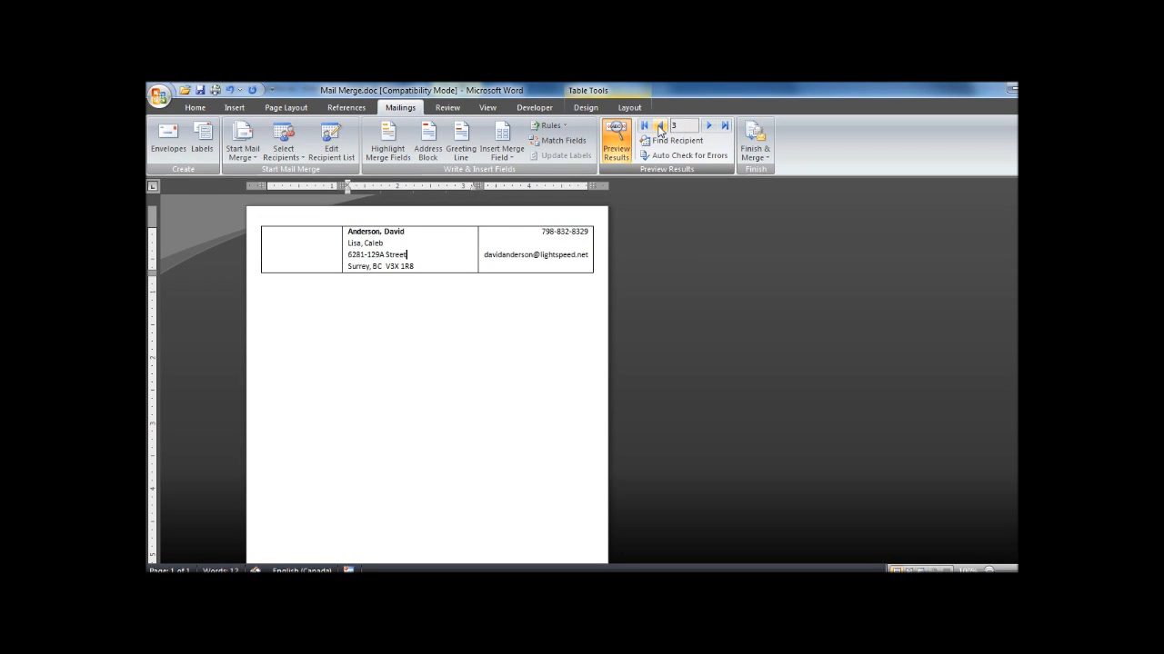
{"action": "left_click", "coordinate": [659, 128]}
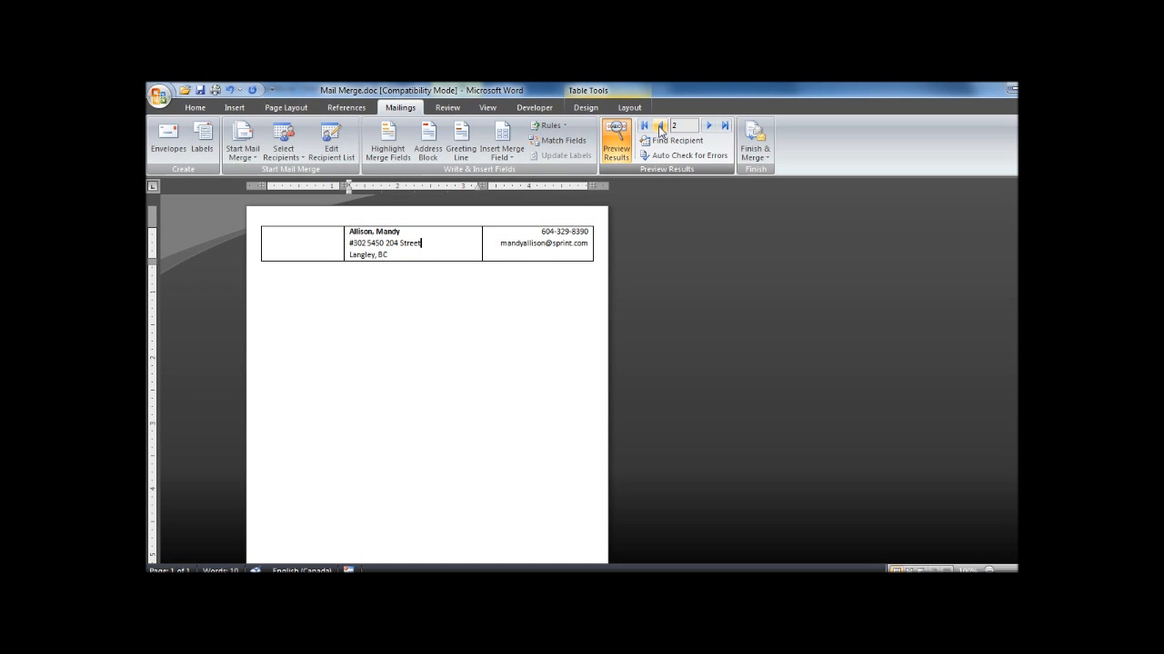
{"action": "left_click", "coordinate": [710, 127]}
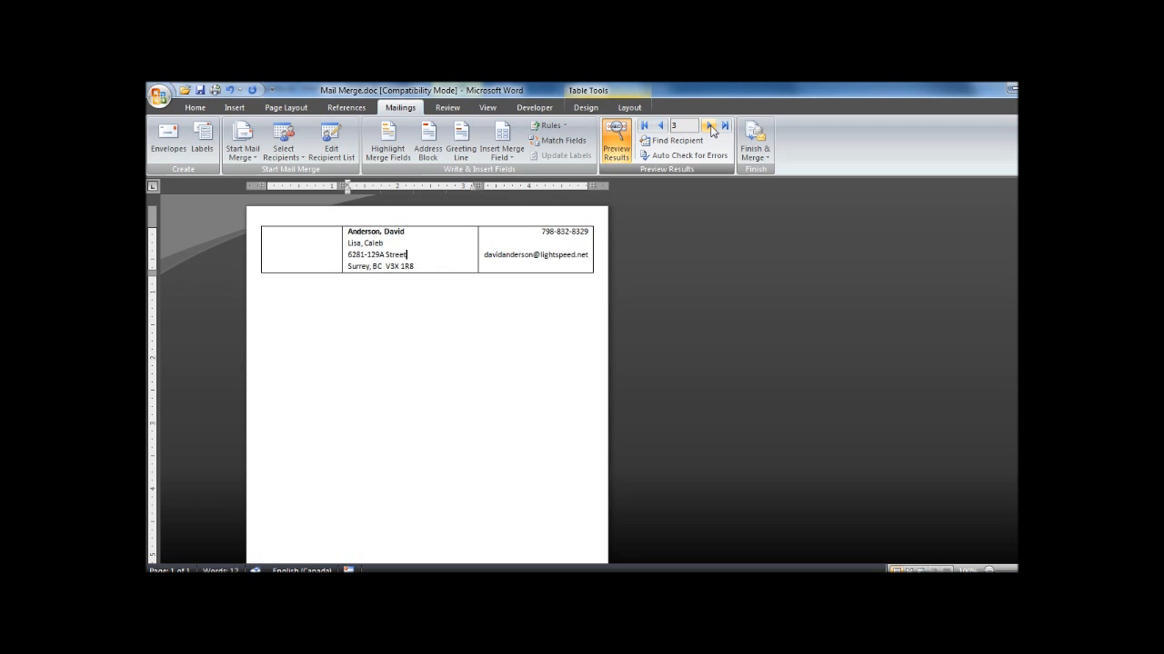
{"action": "left_click", "coordinate": [710, 127]}
{"action": "left_click", "coordinate": [660, 127]}
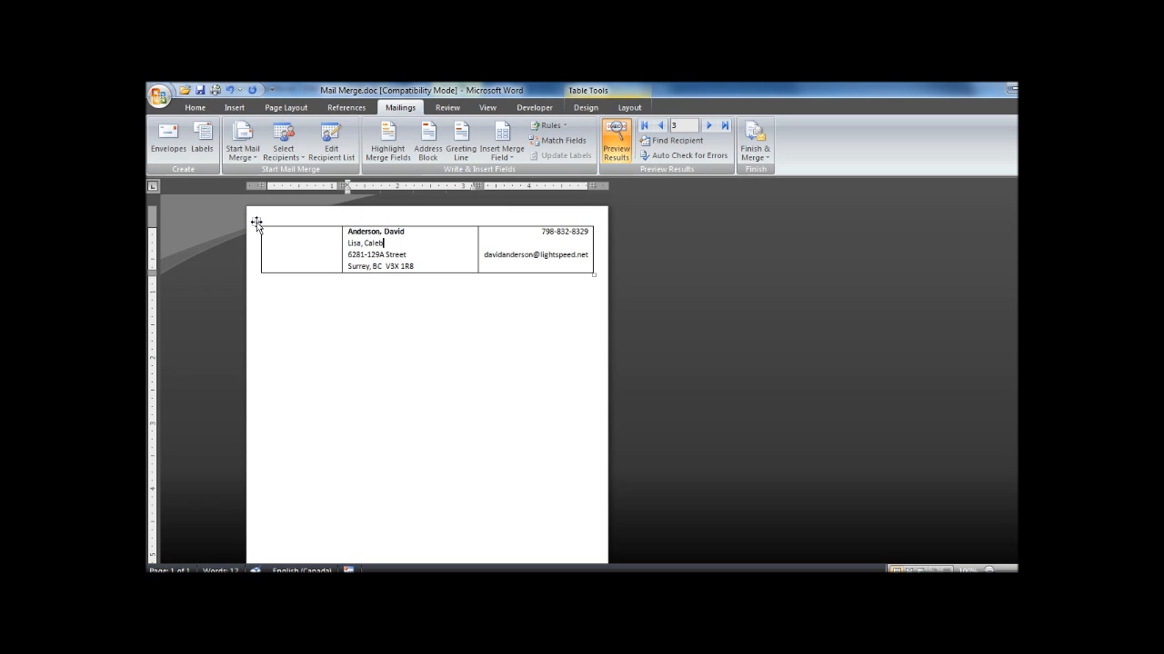
Specify an exact row height for the whole table in its properties, and enlarge the row slightly by moving its lower border down
{"action": "right_click", "coordinate": [382, 244]}
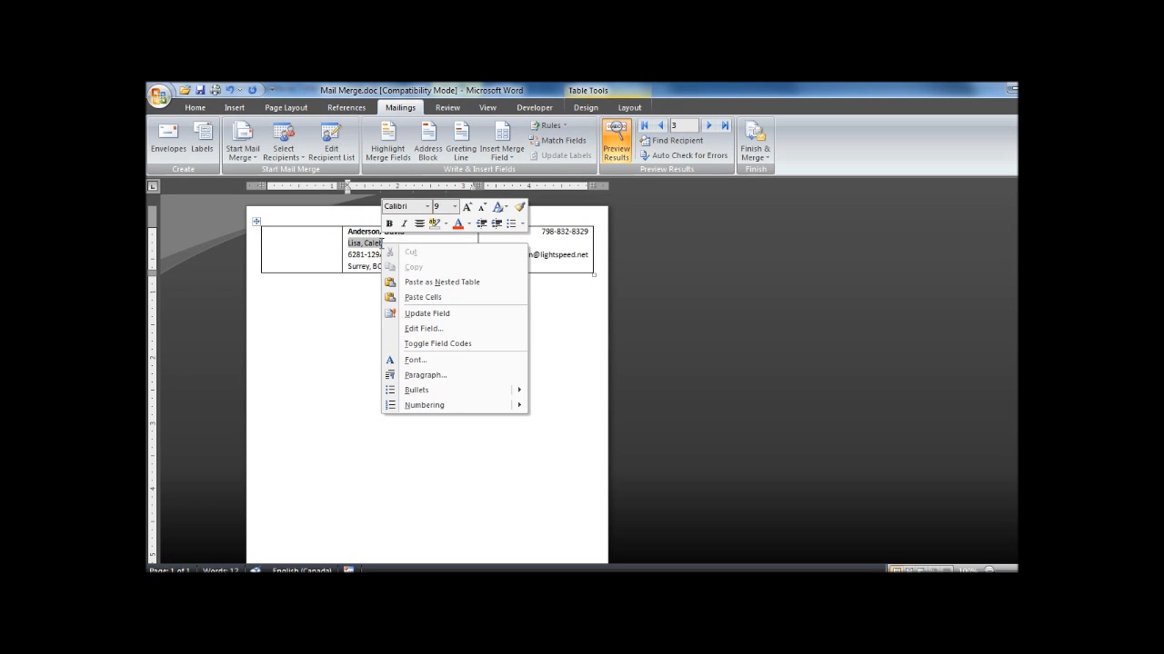
{"action": "left_click", "coordinate": [368, 253]}
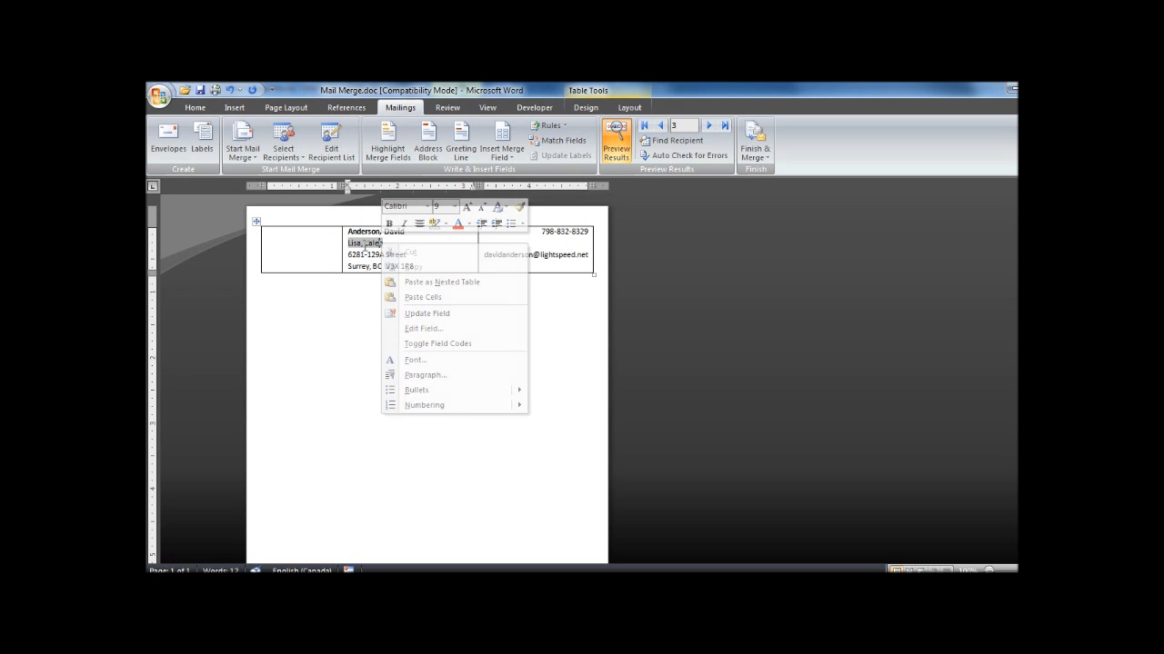
{"action": "left_click", "coordinate": [256, 221]}
{"action": "right_click", "coordinate": [409, 248]}
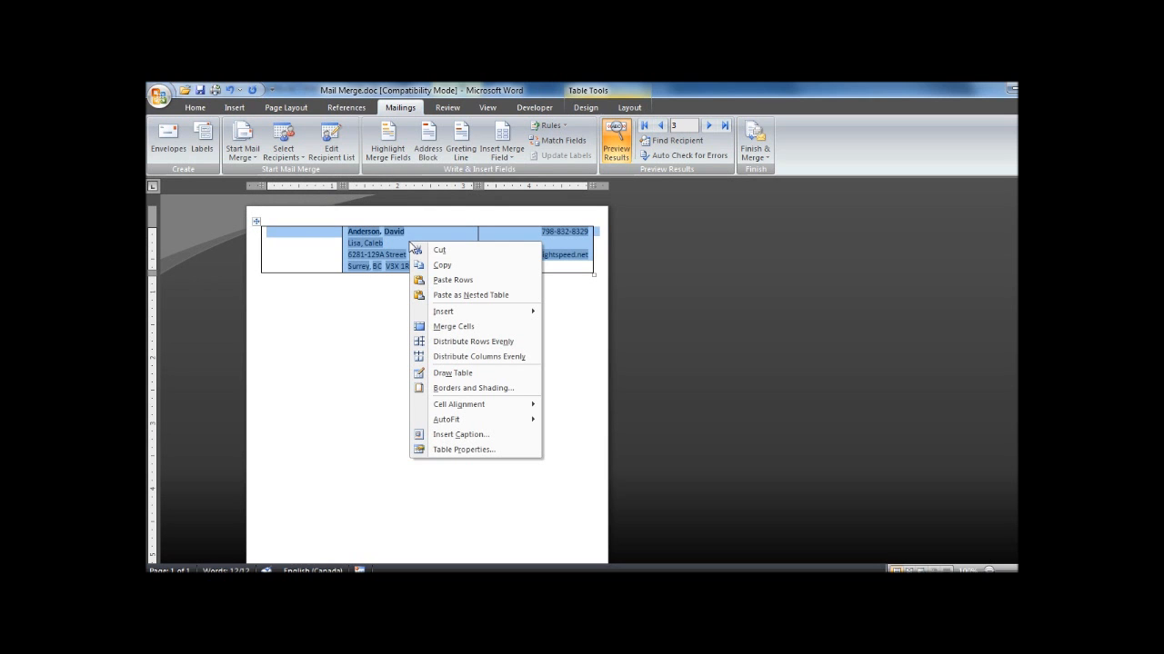
{"action": "left_click", "coordinate": [452, 433]}
{"action": "left_click", "coordinate": [526, 204]}
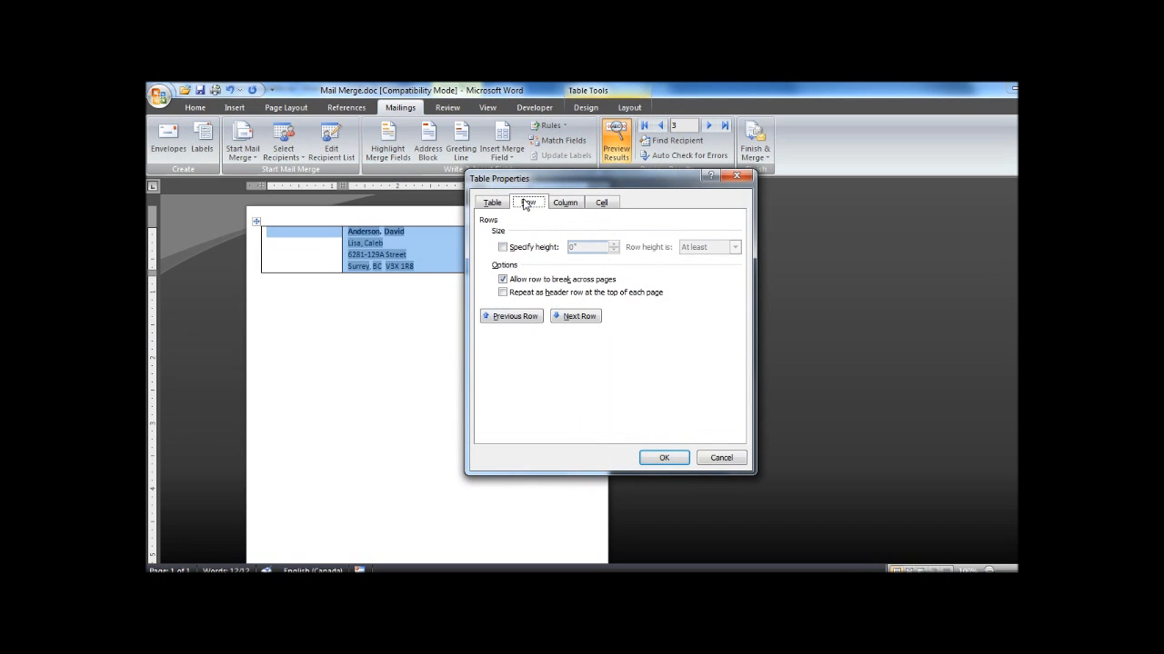
{"action": "left_click", "coordinate": [503, 248]}
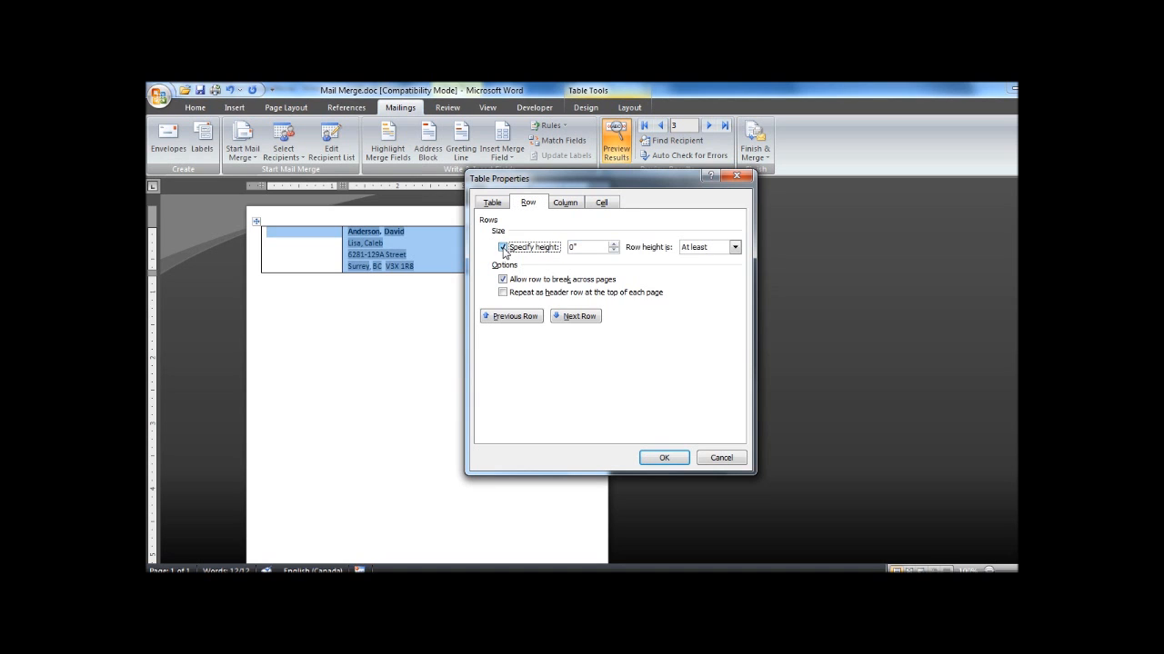
{"action": "left_click", "coordinate": [736, 249]}
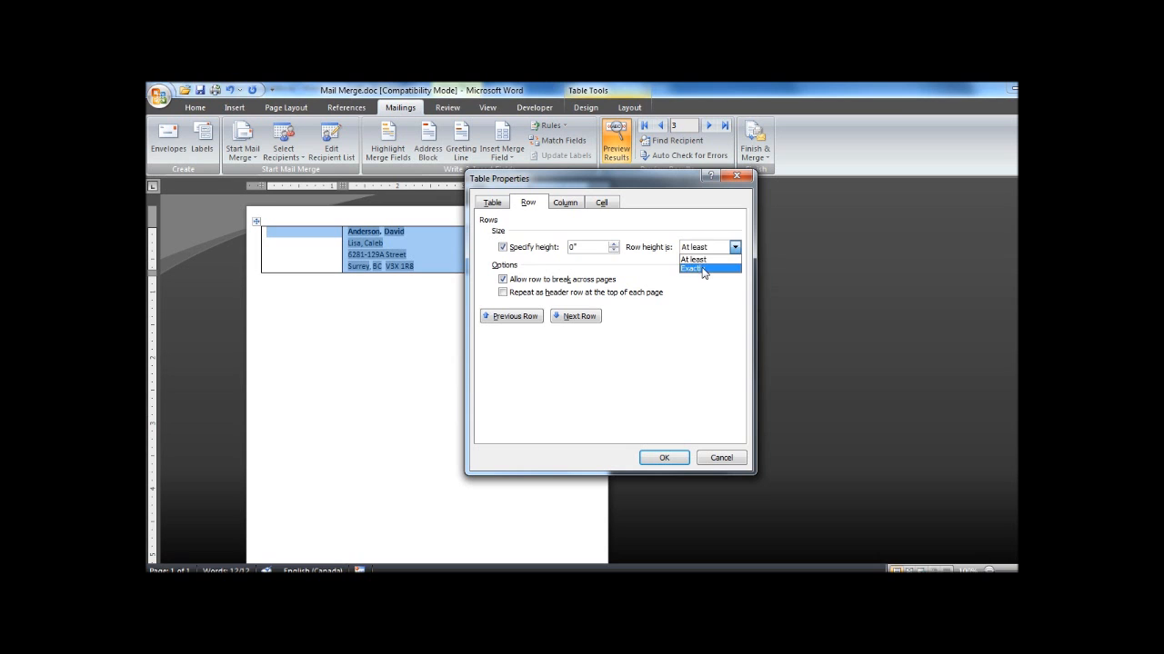
{"action": "left_click", "coordinate": [702, 269]}
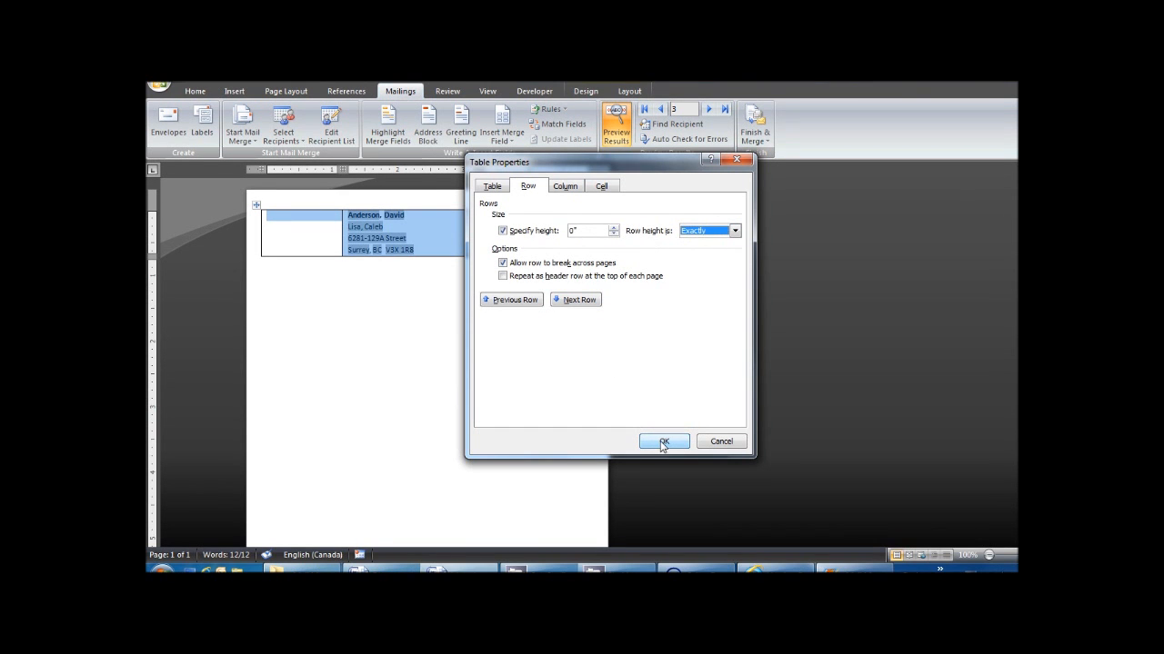
{"action": "left_click", "coordinate": [663, 443]}
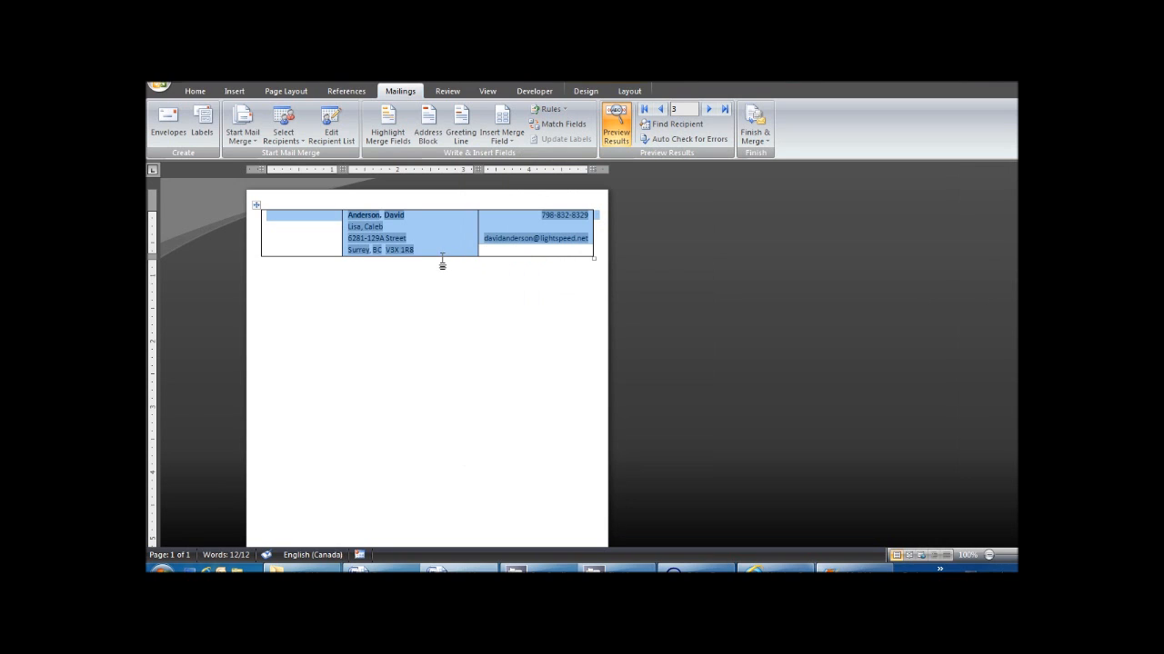
{"action": "left_click_drag", "start_coordinate": [441, 255], "coordinate": [440, 260]}
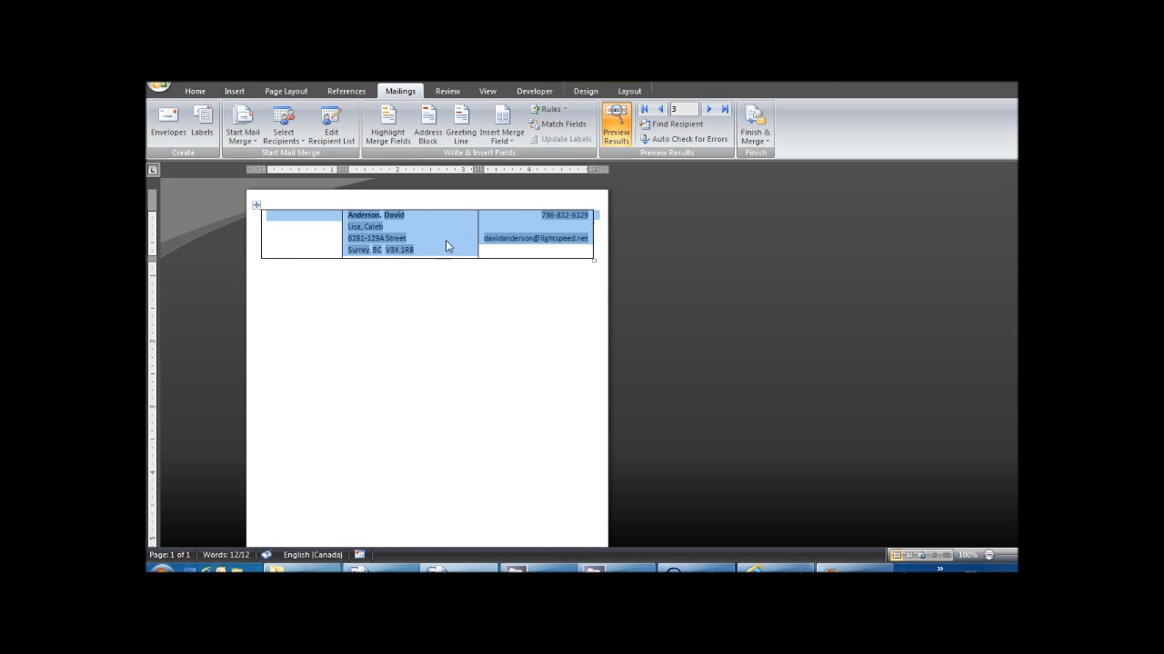
{"action": "left_click", "coordinate": [446, 239]}
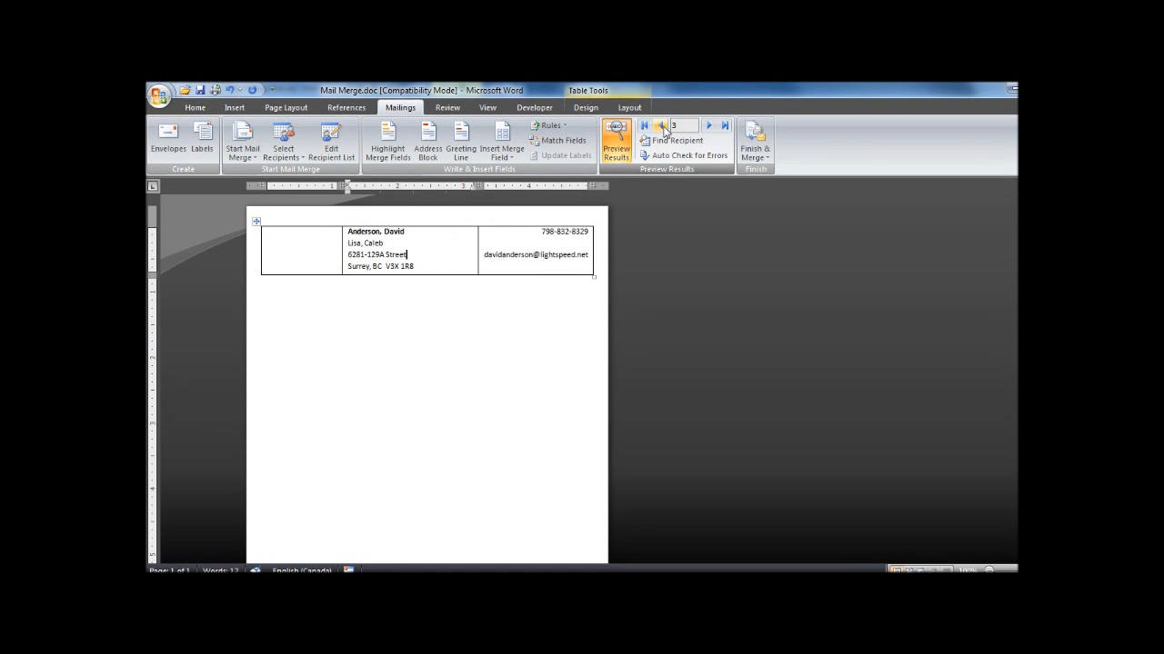
Step through the first four previewed records to examine whether the row height stays constant with and without a children line
{"action": "left_click", "coordinate": [661, 126]}
{"action": "left_click", "coordinate": [661, 126]}
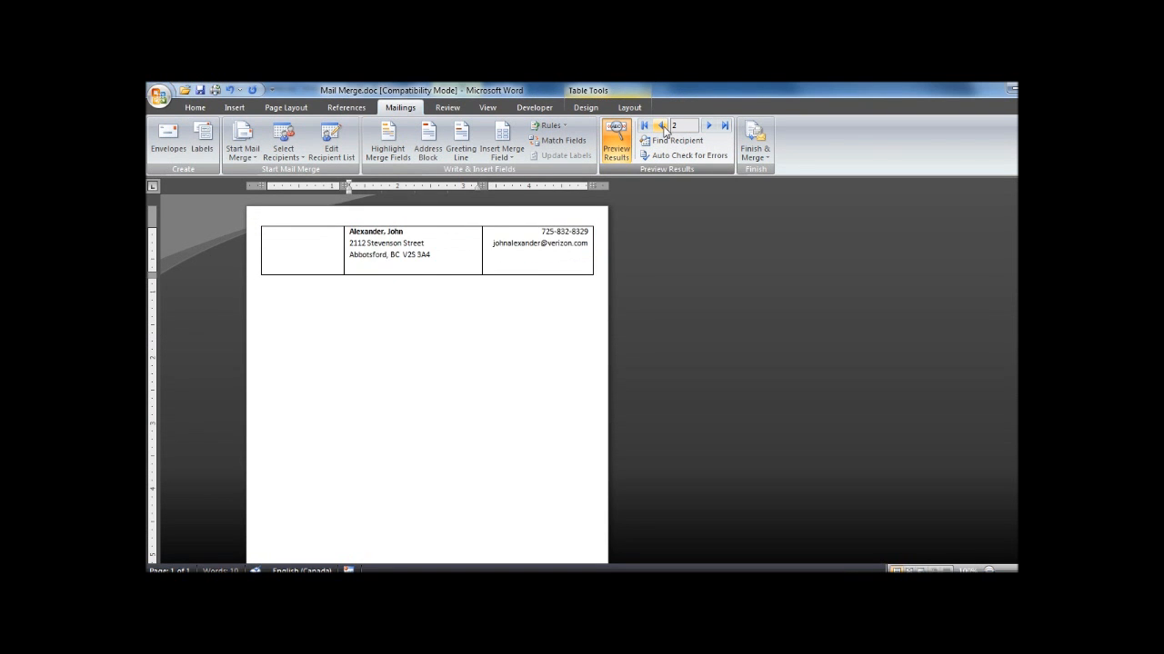
{"action": "left_click", "coordinate": [710, 126]}
{"action": "left_click", "coordinate": [710, 127]}
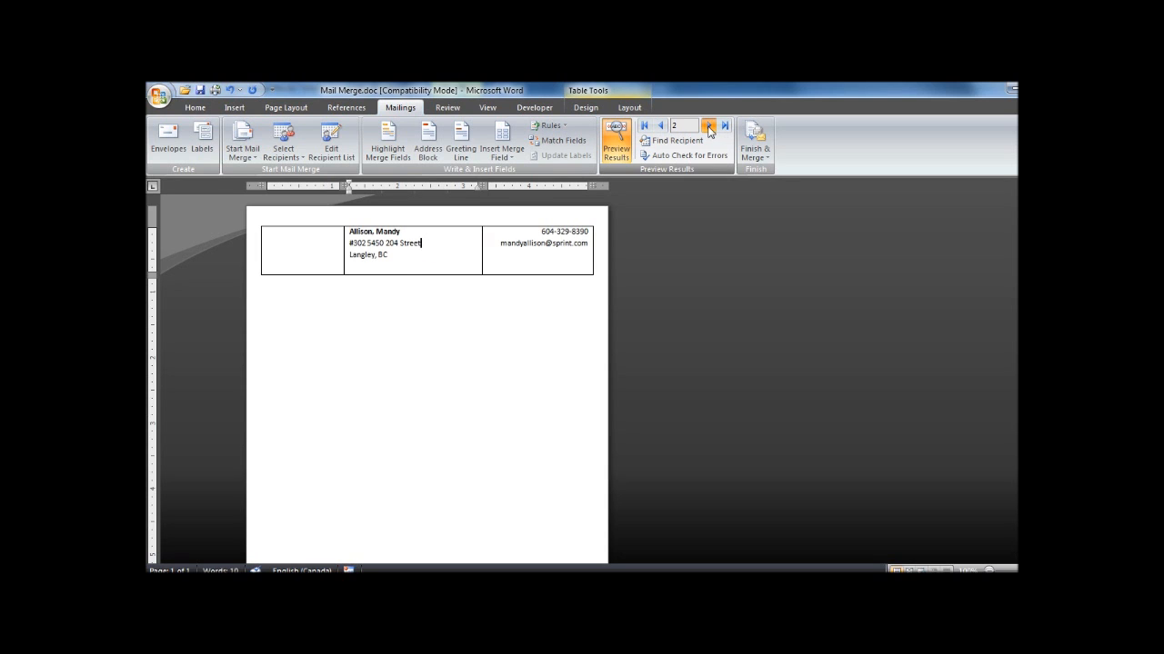
{"action": "left_click", "coordinate": [710, 126]}
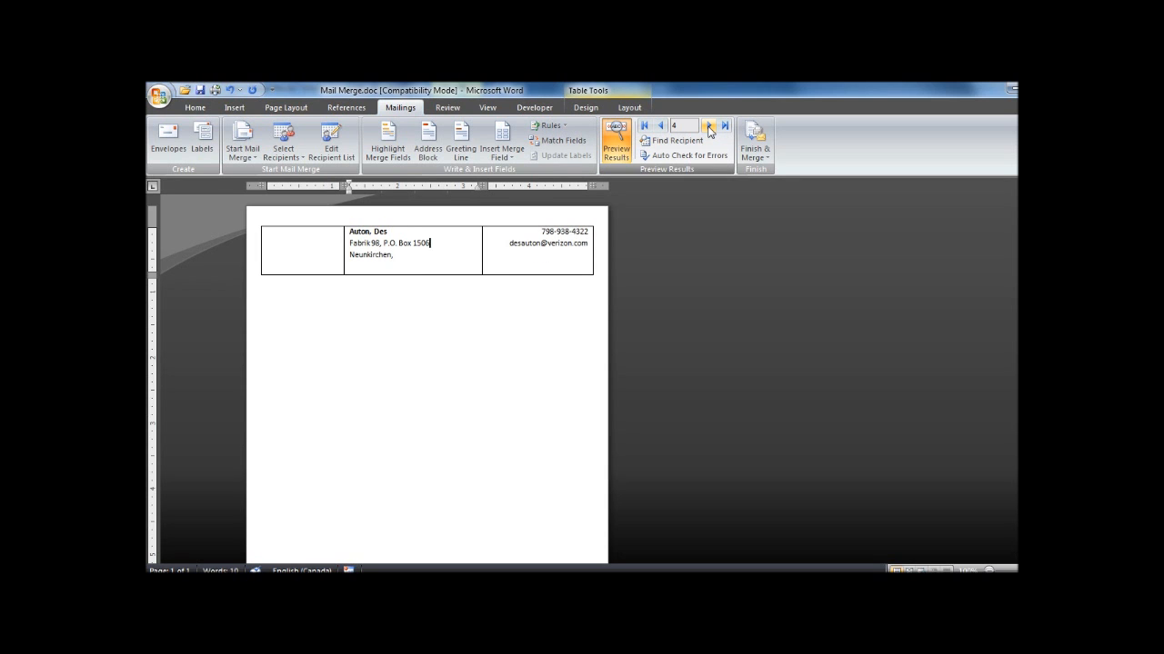
{"action": "left_click", "coordinate": [662, 126]}
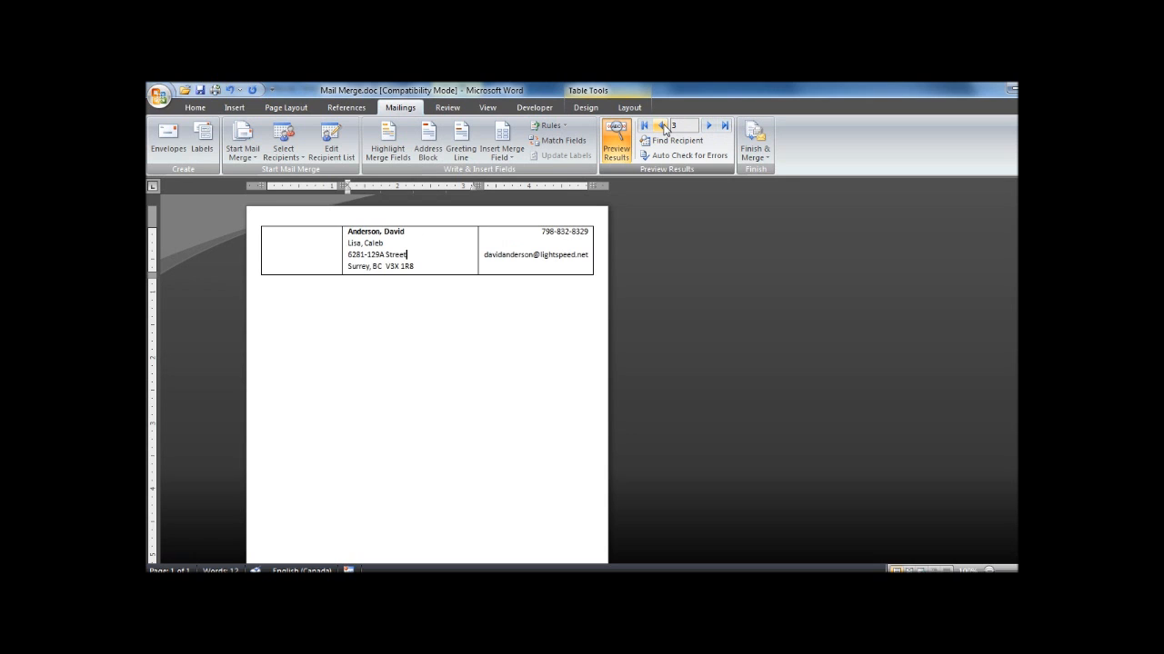
{"action": "left_click", "coordinate": [662, 126]}
{"action": "left_click", "coordinate": [709, 128]}
Set a preferred width of 1.26 inches for all three table columns in the table properties
{"action": "left_click", "coordinate": [398, 248]}
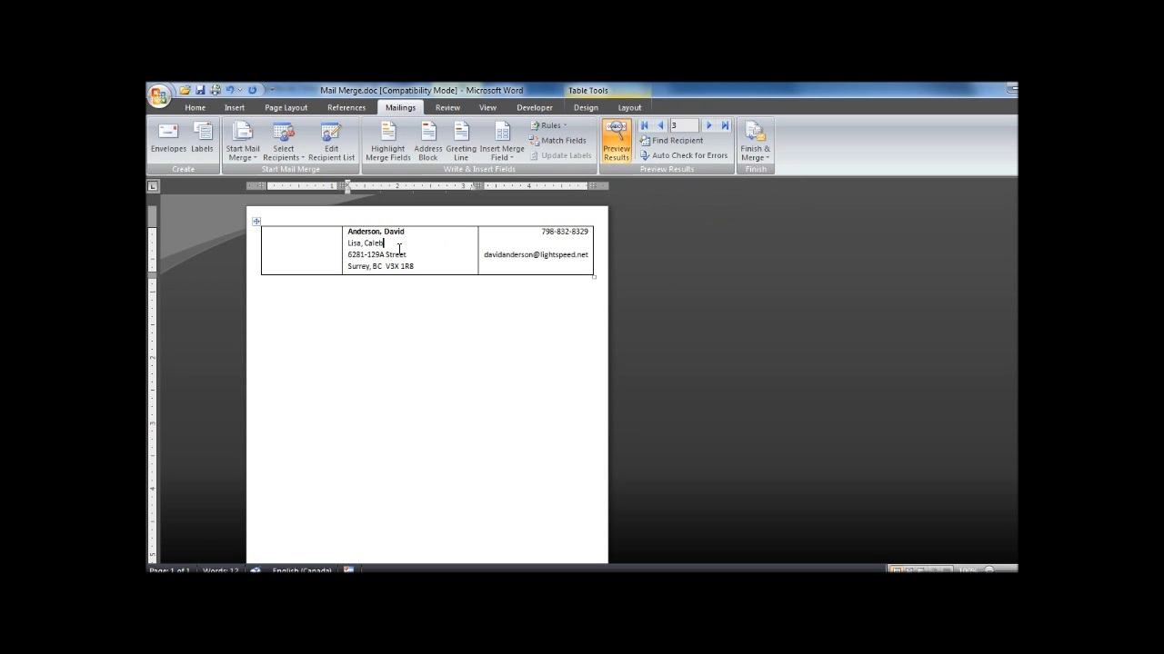
{"action": "left_click", "coordinate": [256, 221]}
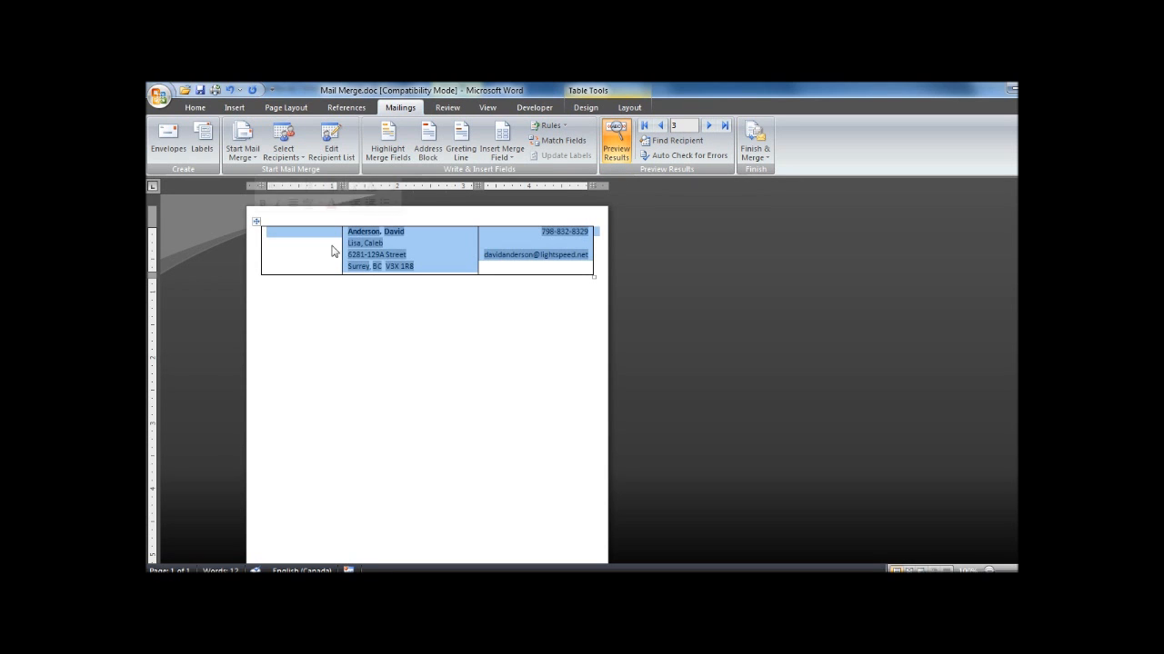
{"action": "right_click", "coordinate": [412, 253]}
{"action": "left_click", "coordinate": [460, 442]}
{"action": "left_click", "coordinate": [565, 186]}
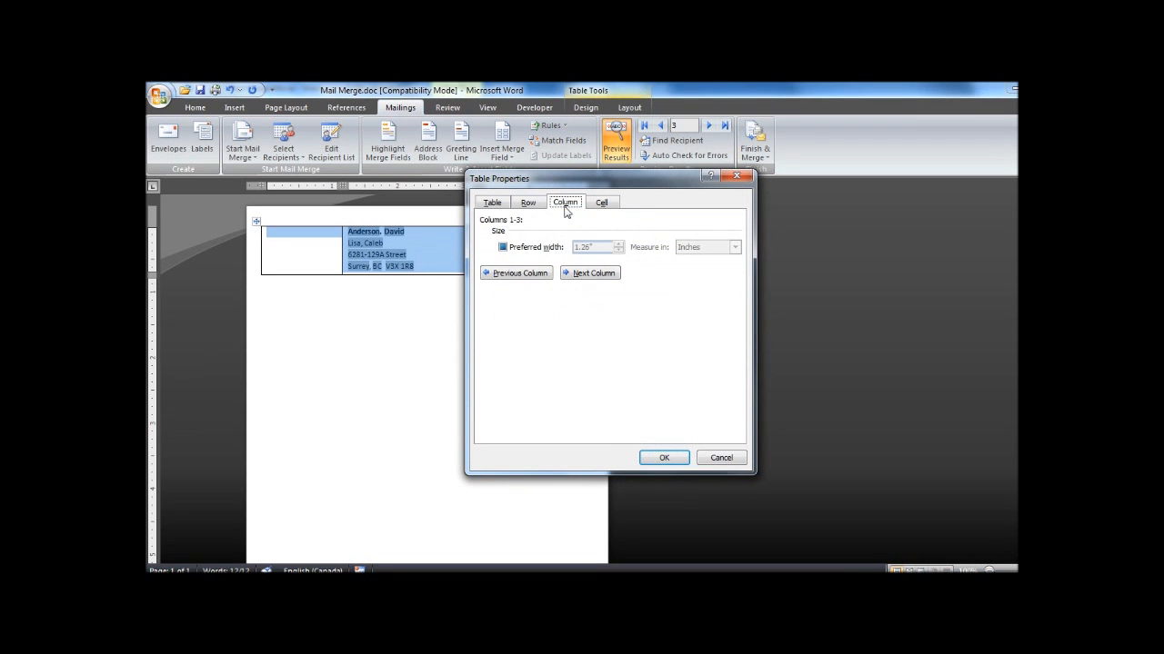
{"action": "left_click", "coordinate": [504, 247]}
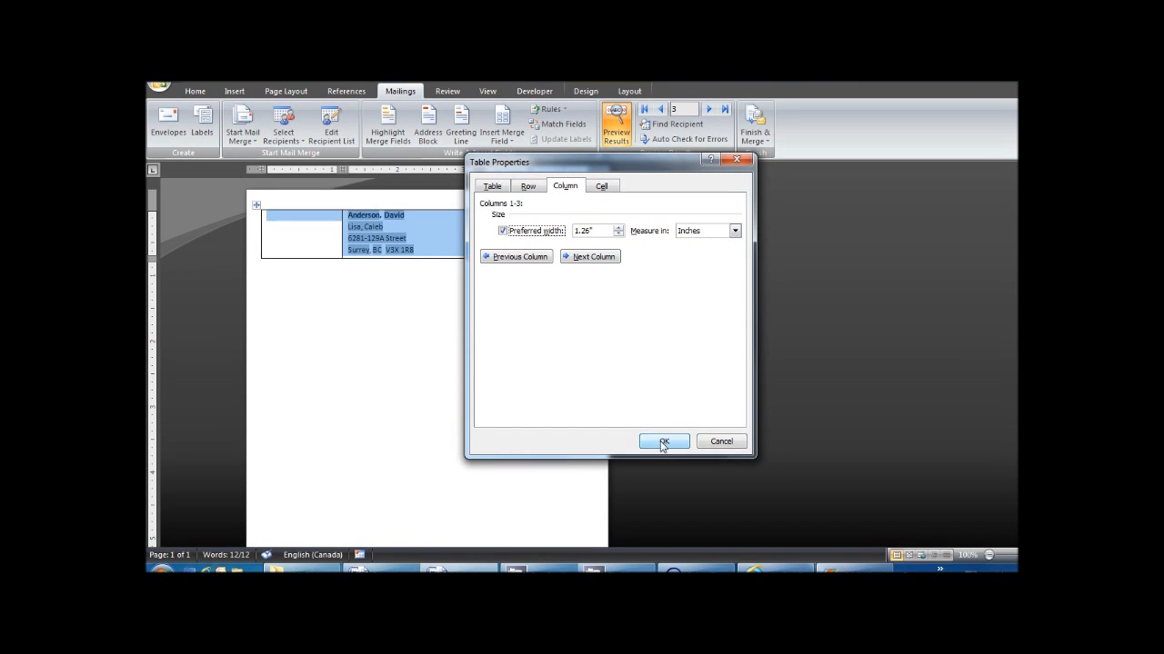
{"action": "left_click", "coordinate": [664, 457]}
Narrow the first column to about 0.9 inch and the second to about 1.4 inches, checking the layout against neighbouring records
{"action": "mouse_move", "coordinate": [425, 224]}
{"action": "left_mouse_down"}
{"action": "mouse_move", "coordinate": [459, 227]}
{"action": "mouse_move", "coordinate": [429, 229]}
{"action": "left_mouse_up"}
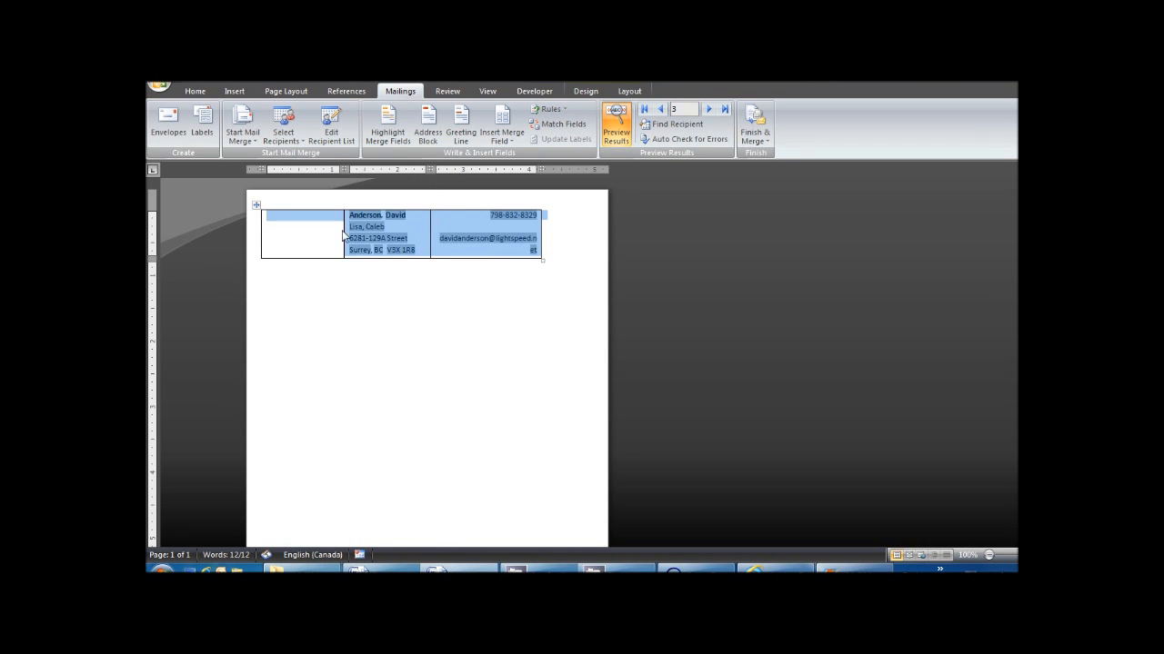
{"action": "left_click_drag", "start_coordinate": [342, 230], "coordinate": [318, 230]}
{"action": "left_click_drag", "start_coordinate": [428, 231], "coordinate": [414, 231]}
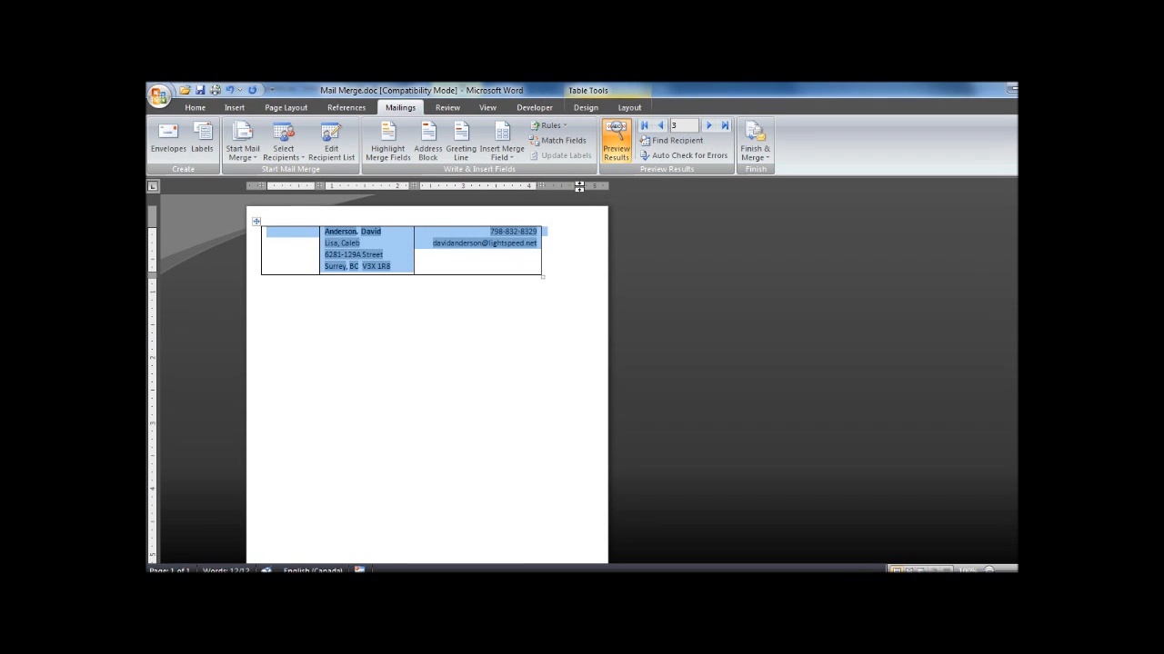
{"action": "left_click", "coordinate": [709, 110]}
{"action": "left_click", "coordinate": [711, 128]}
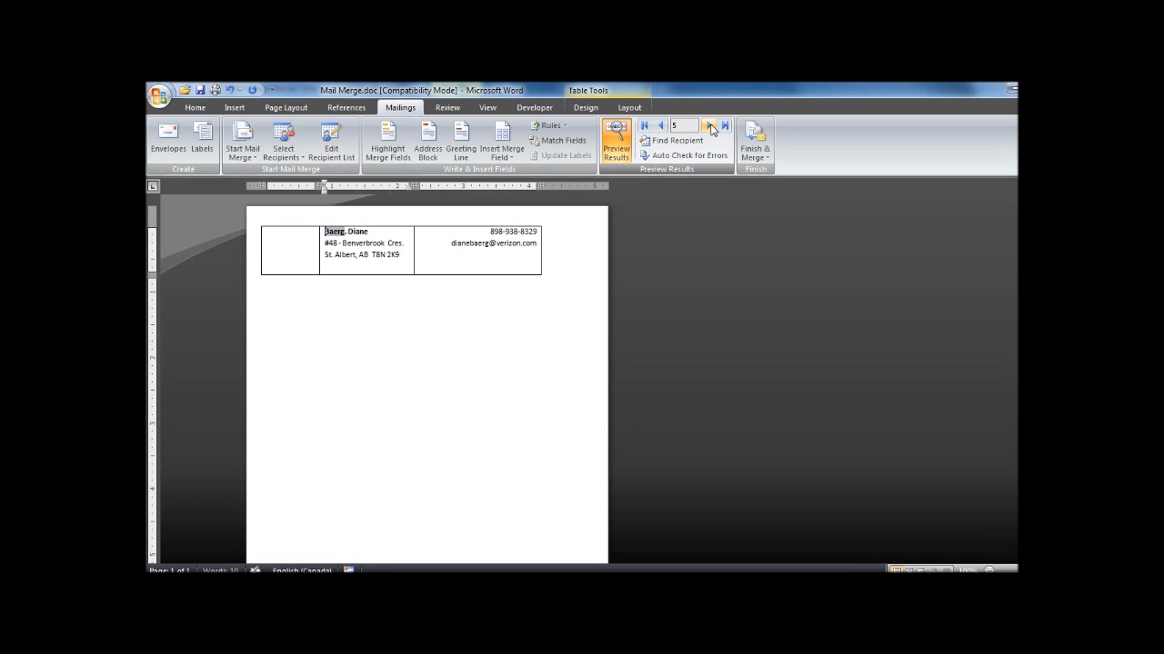
{"action": "left_click", "coordinate": [663, 128]}
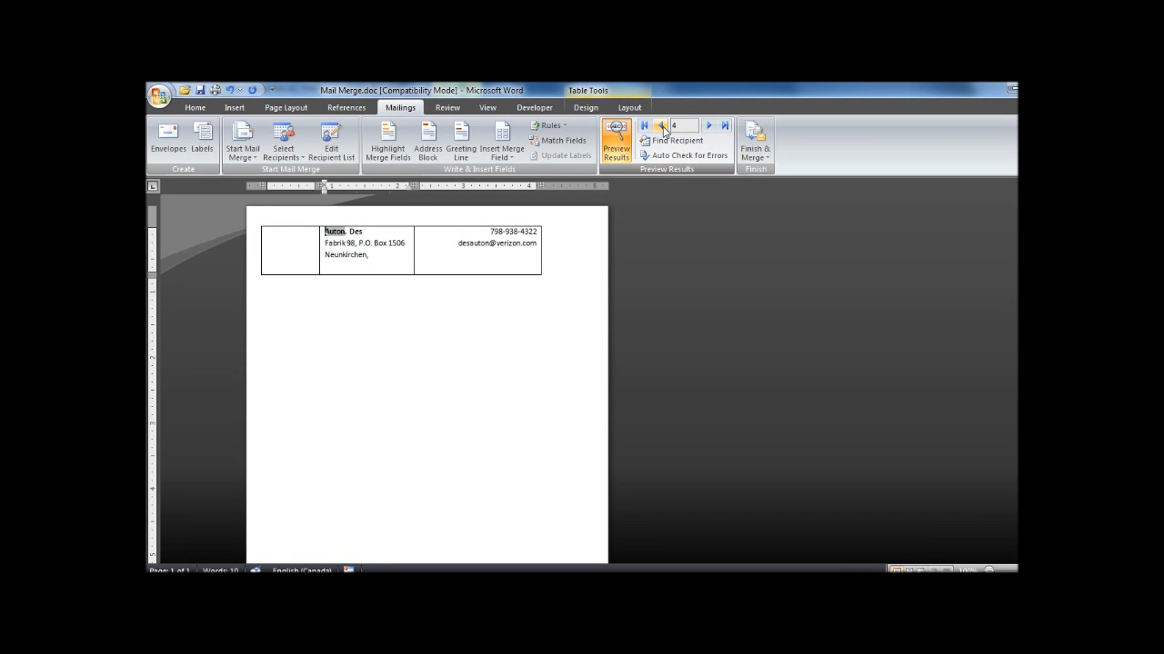
Widen the table to about 5 inches, making the first column about 1 inch and the second about 2.4 inches wide
{"action": "left_click_drag", "start_coordinate": [541, 243], "coordinate": [591, 247]}
{"action": "left_click_drag", "start_coordinate": [413, 241], "coordinate": [484, 247]}
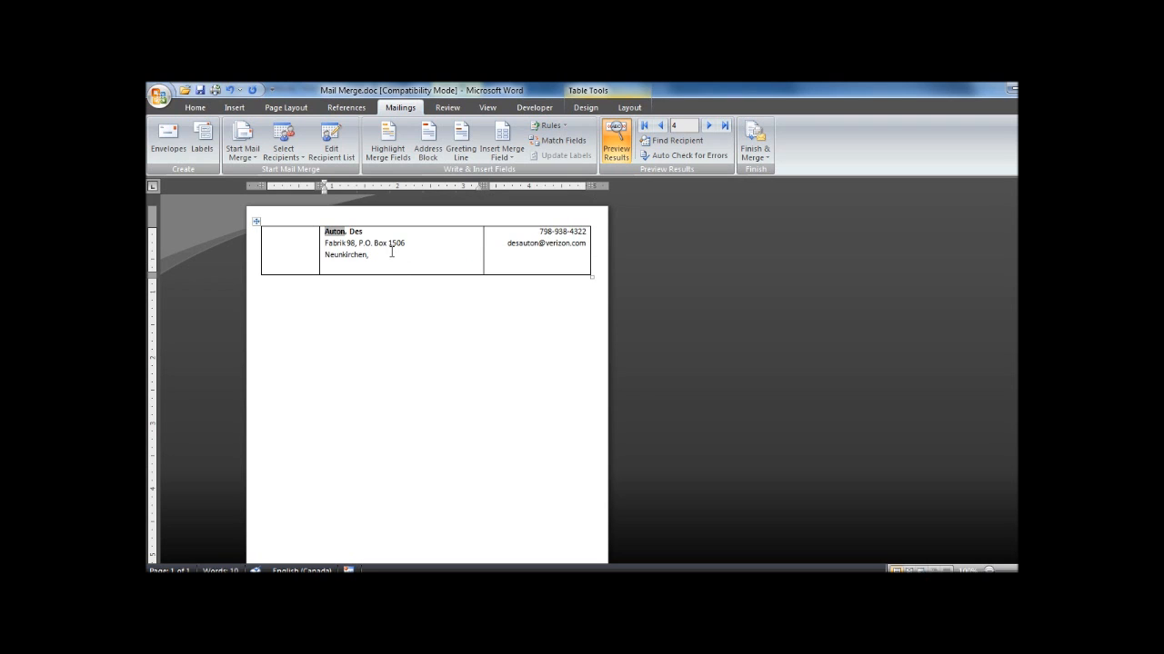
{"action": "left_click_drag", "start_coordinate": [317, 247], "coordinate": [328, 248]}
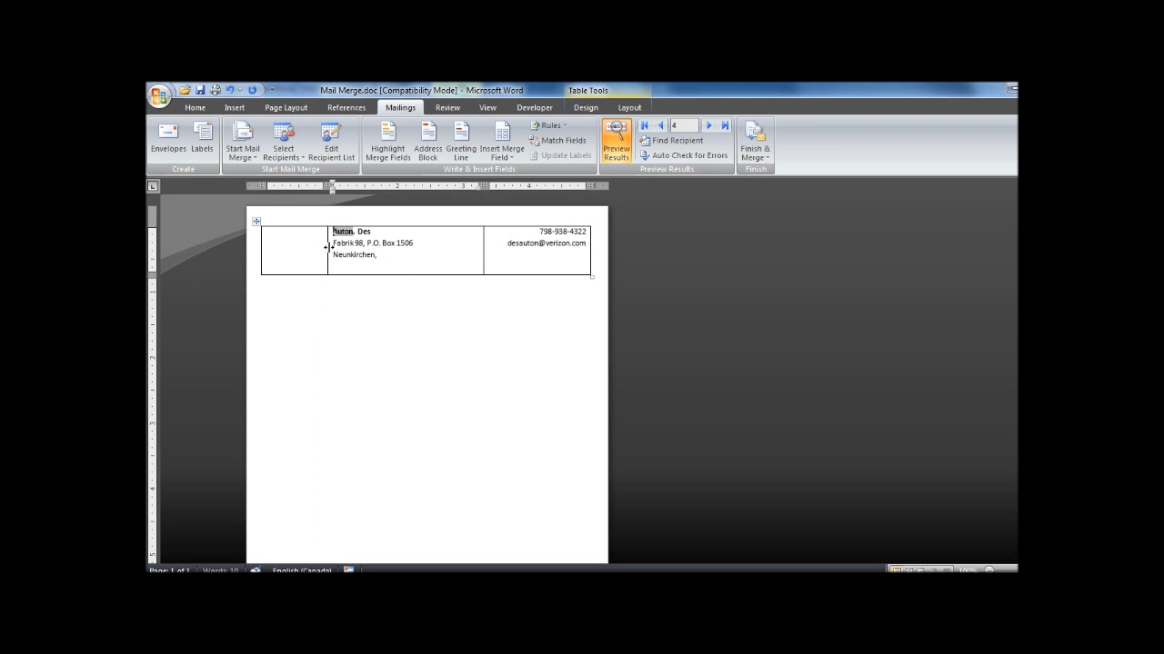
Narrow the second table column to about 2.2 inches so the e-mail address of the third record fits on one line
{"action": "left_click", "coordinate": [661, 126]}
{"action": "left_click", "coordinate": [661, 127]}
{"action": "left_click", "coordinate": [712, 127]}
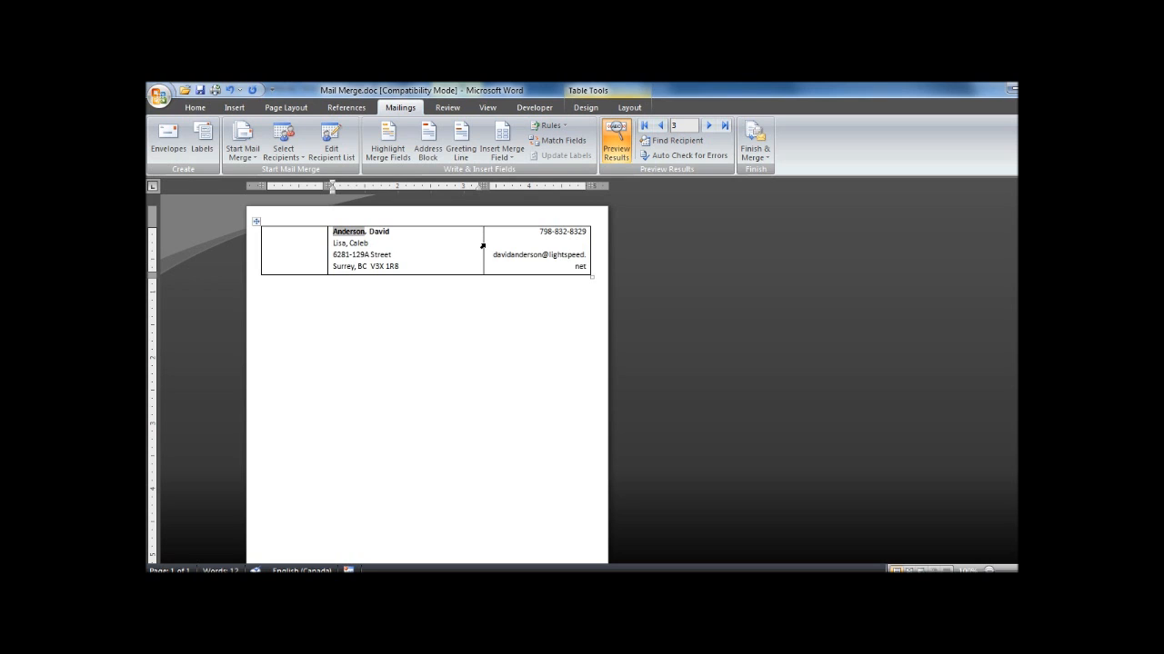
{"action": "left_click_drag", "start_coordinate": [481, 247], "coordinate": [471, 246]}
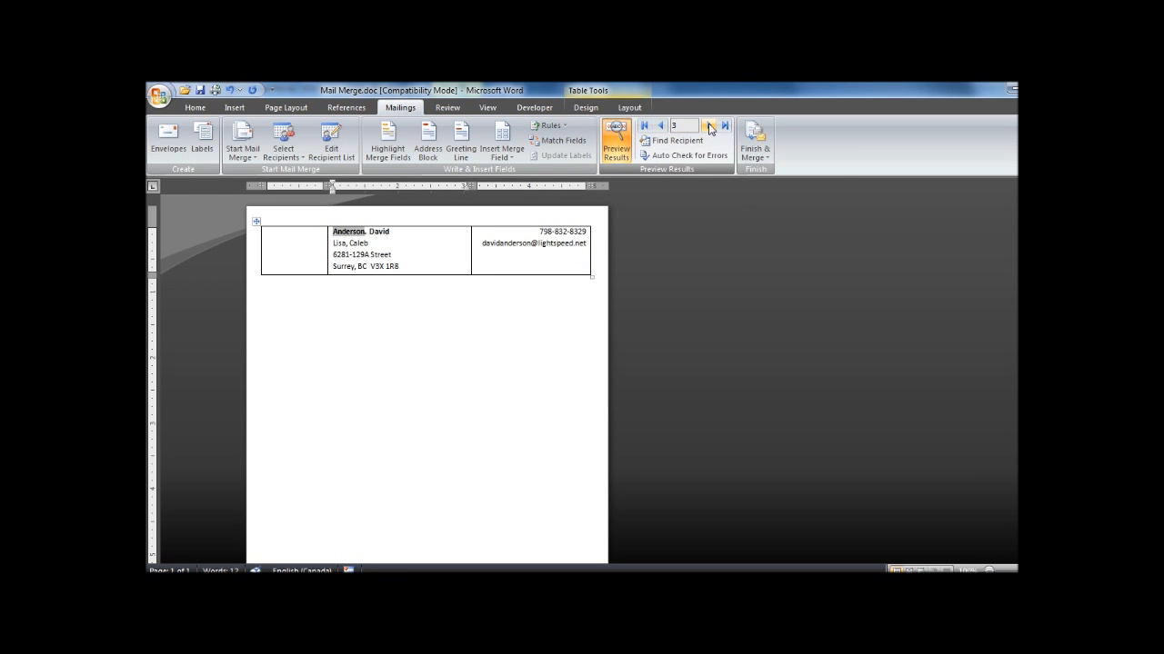
{"action": "key", "text": "alt"}
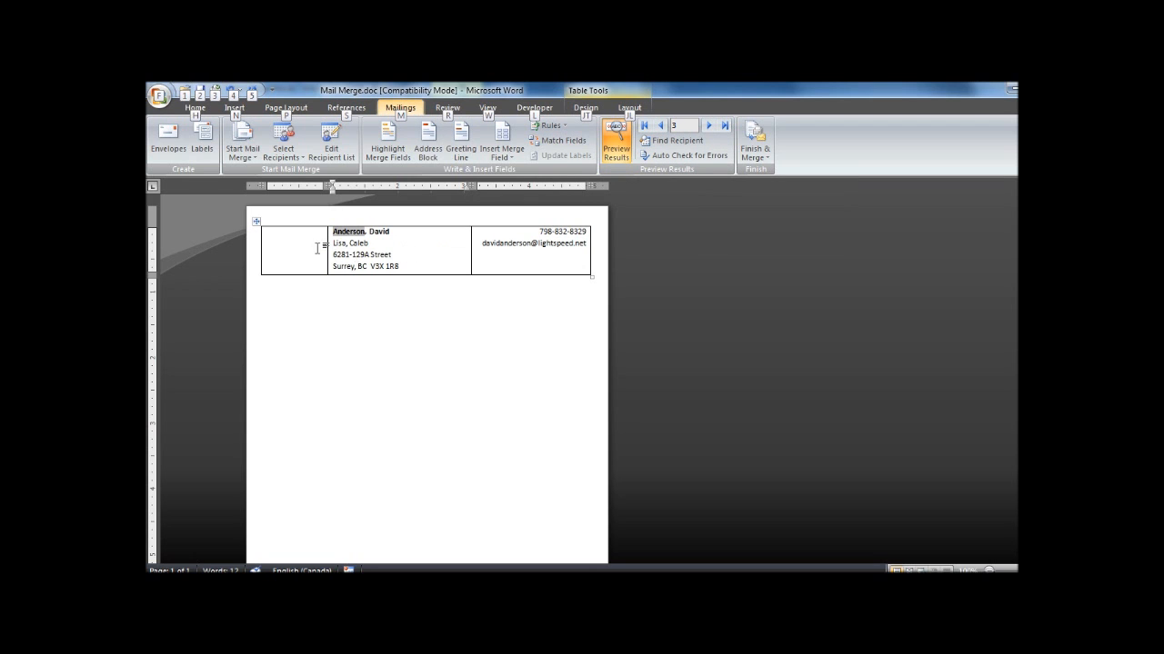
{"action": "left_click", "coordinate": [384, 252]}
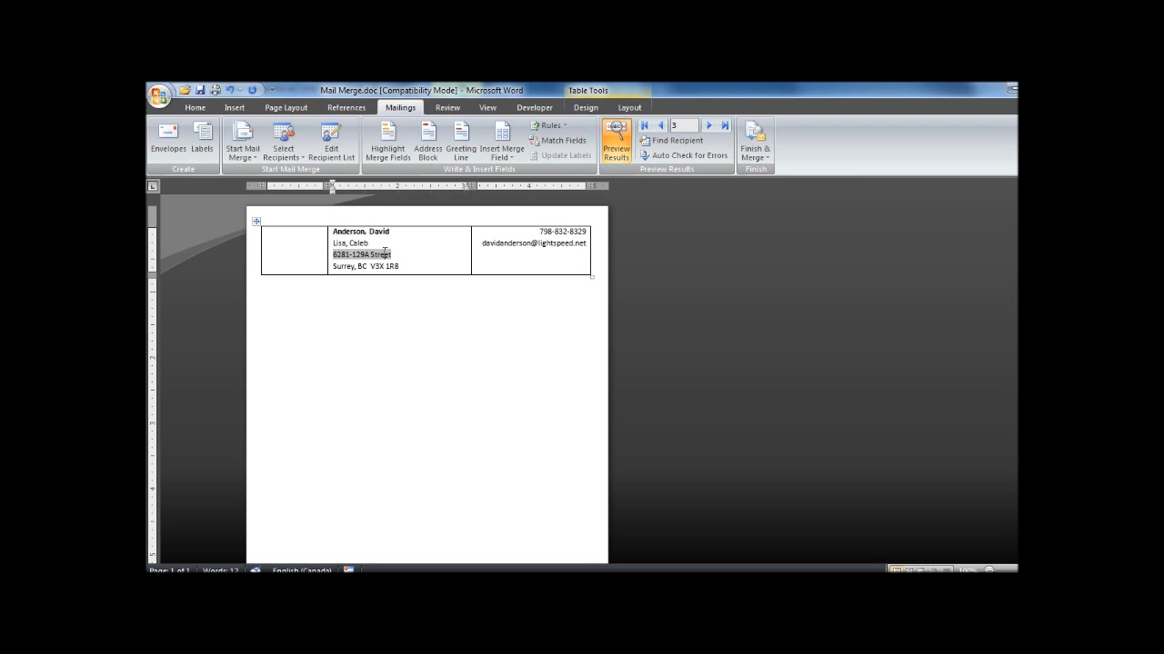
Remove all borders from the table and increase the row height to about 0.94 inch
{"action": "left_click", "coordinate": [256, 221]}
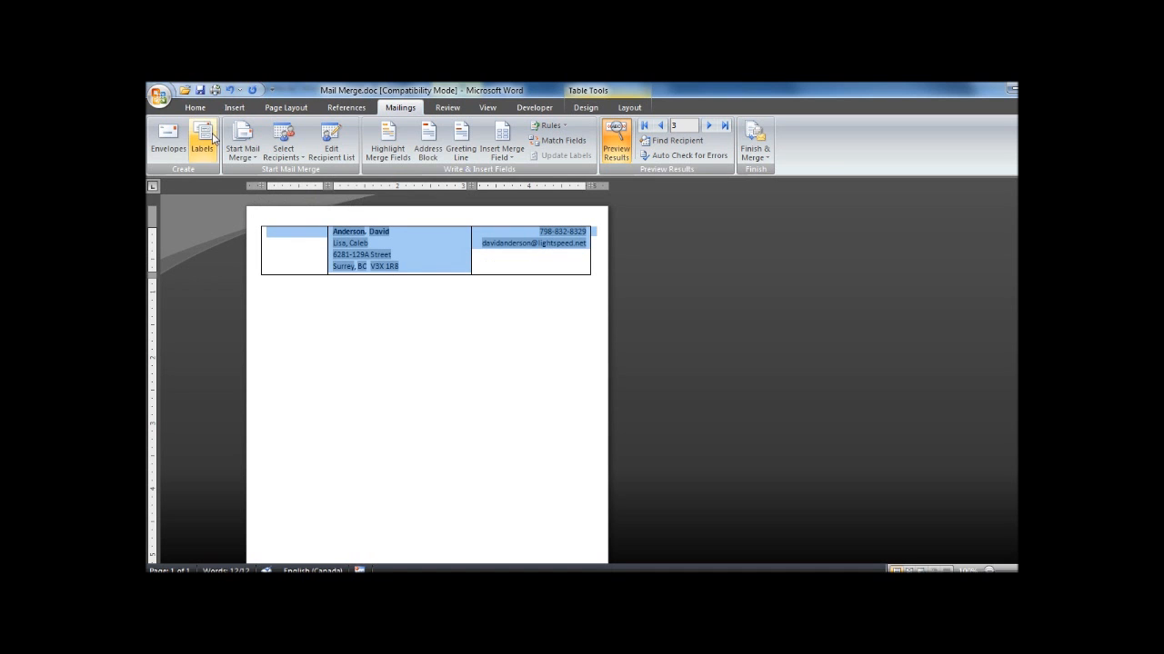
{"action": "left_click", "coordinate": [195, 108]}
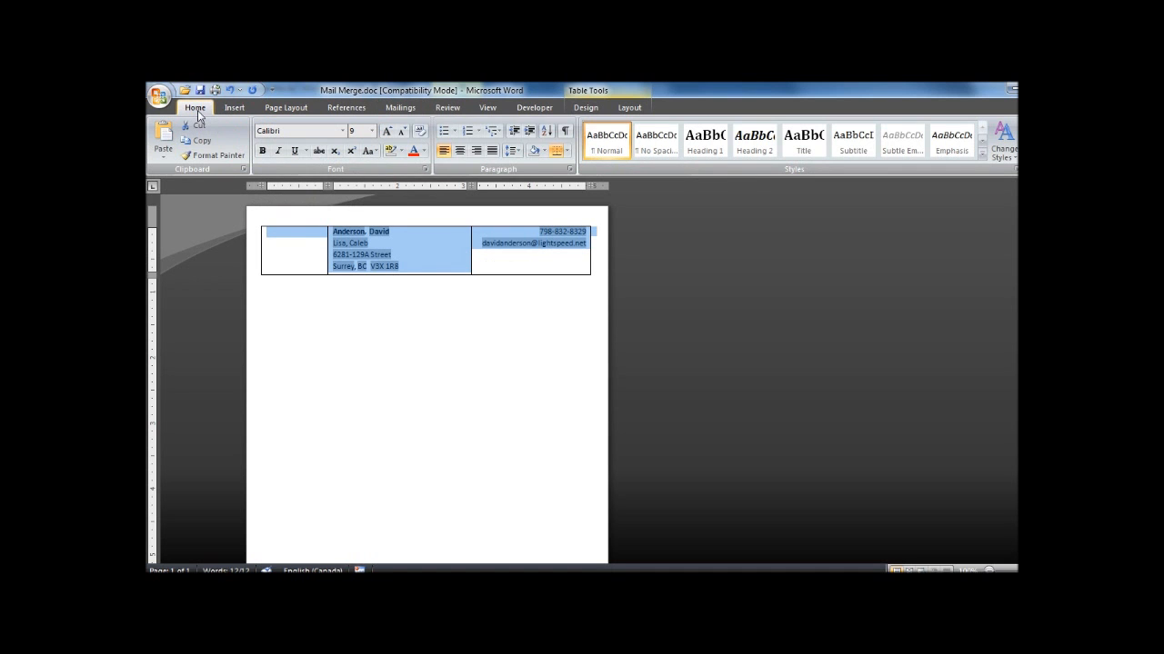
{"action": "left_click", "coordinate": [567, 152]}
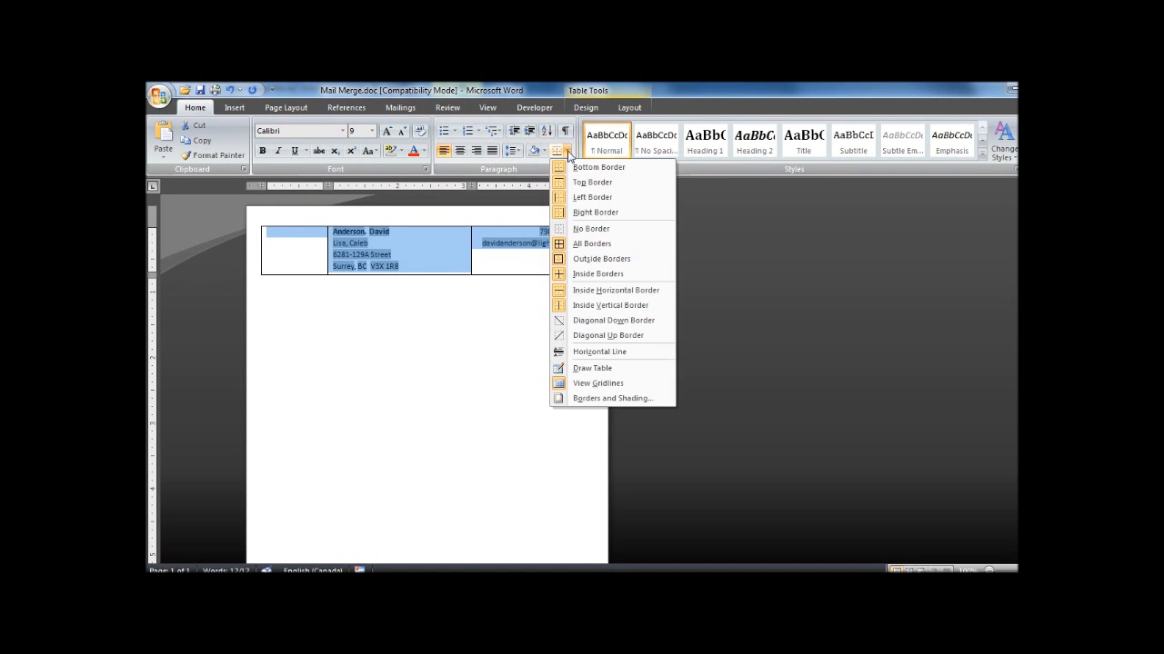
{"action": "left_click", "coordinate": [604, 233]}
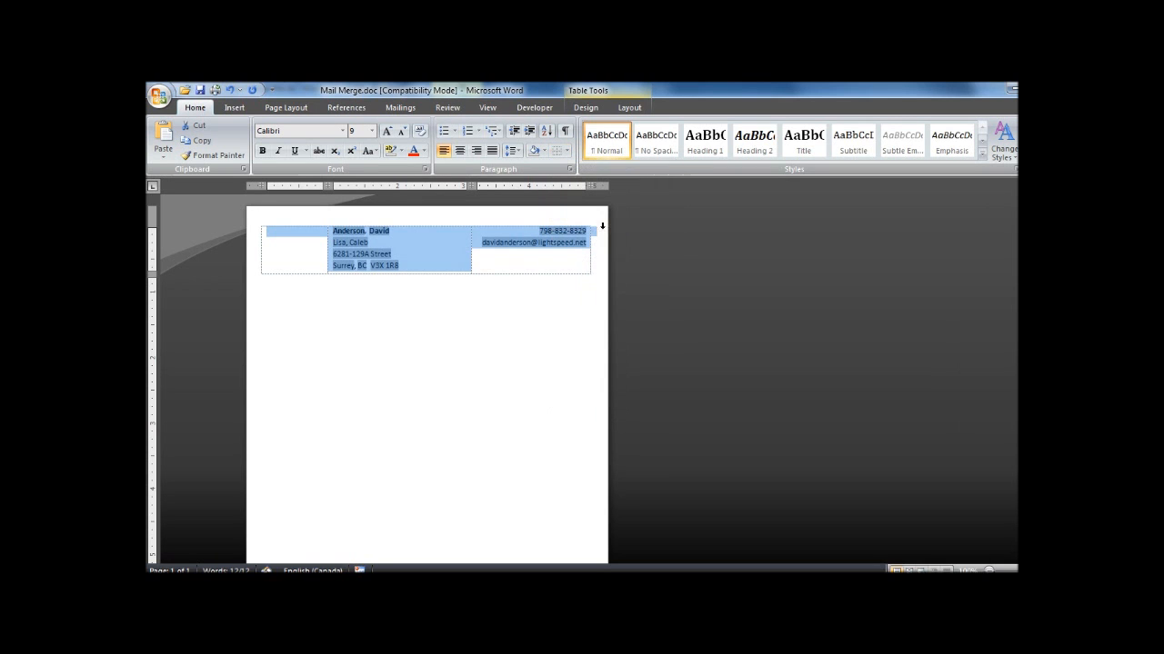
{"action": "left_click", "coordinate": [419, 248]}
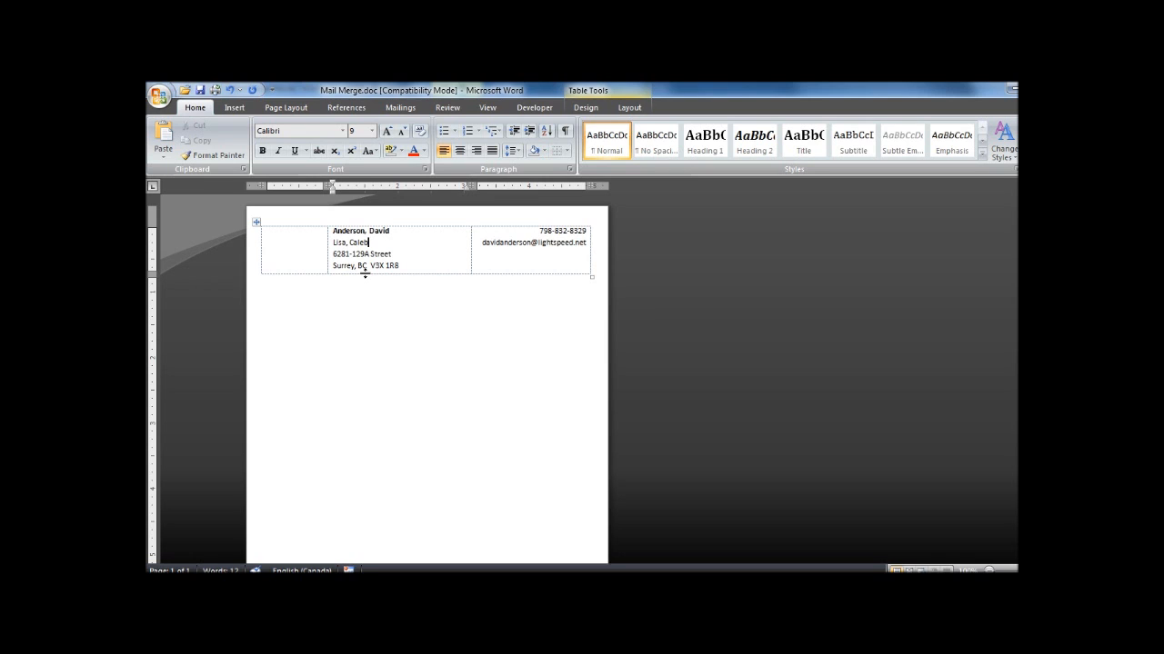
{"action": "left_click_drag", "start_coordinate": [364, 273], "coordinate": [364, 287]}
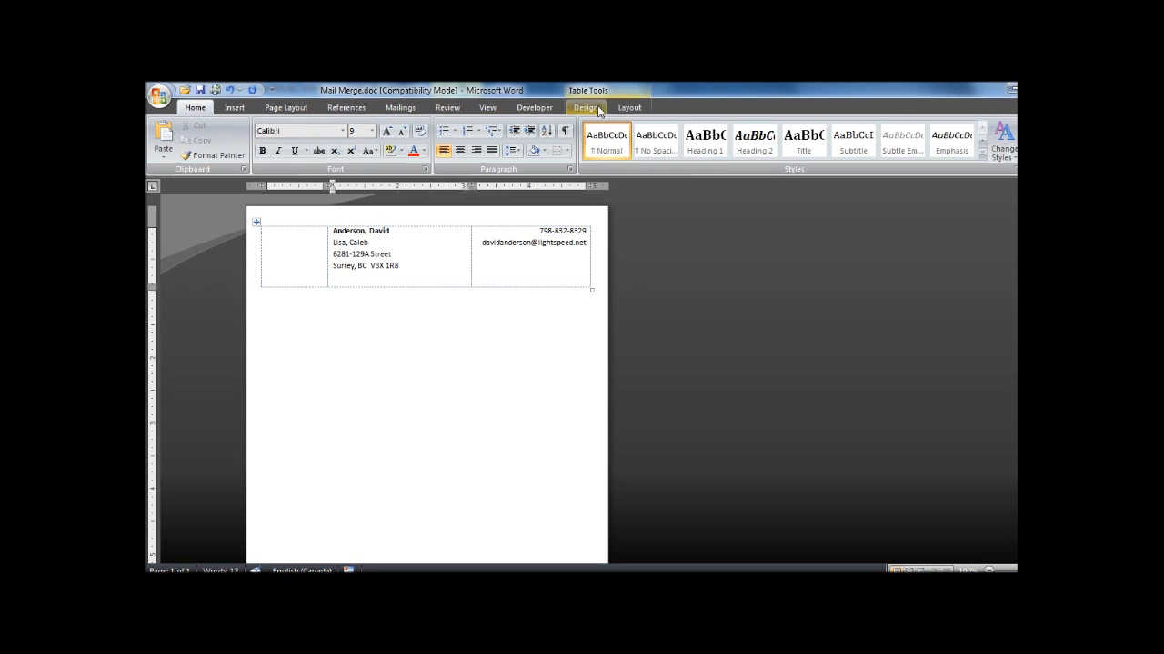
Toggle the table gridlines off and on to check the borderless layout
{"action": "left_click", "coordinate": [628, 109]}
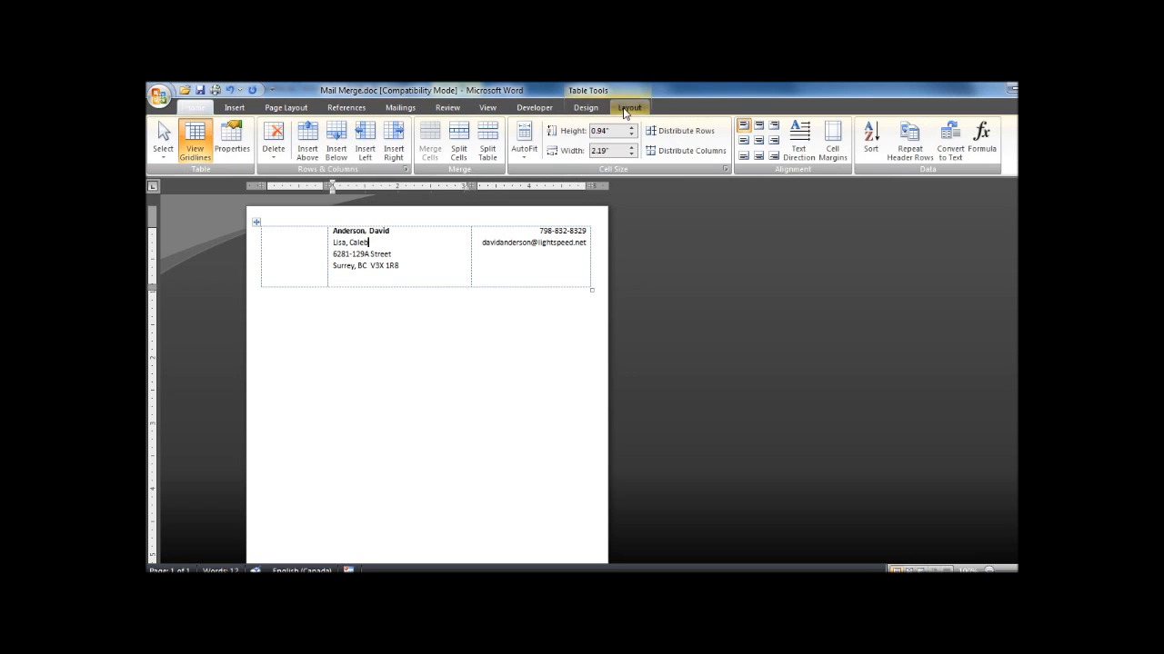
{"action": "left_click", "coordinate": [199, 139]}
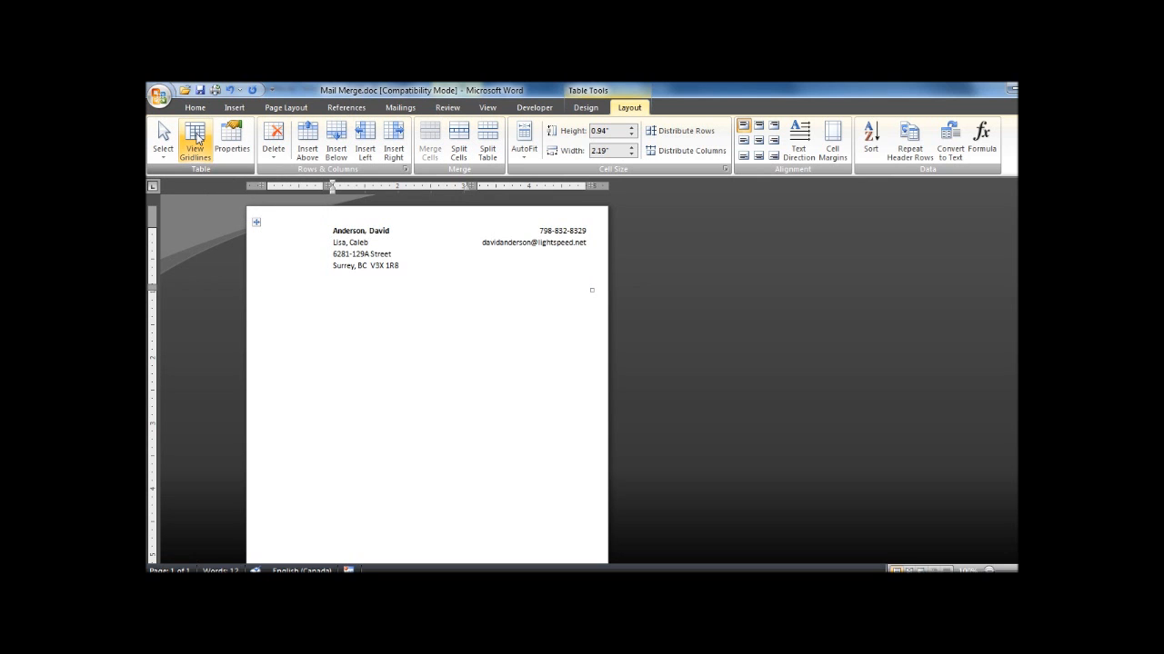
{"action": "left_click", "coordinate": [199, 138]}
{"action": "left_click", "coordinate": [199, 137]}
{"action": "left_click", "coordinate": [198, 138]}
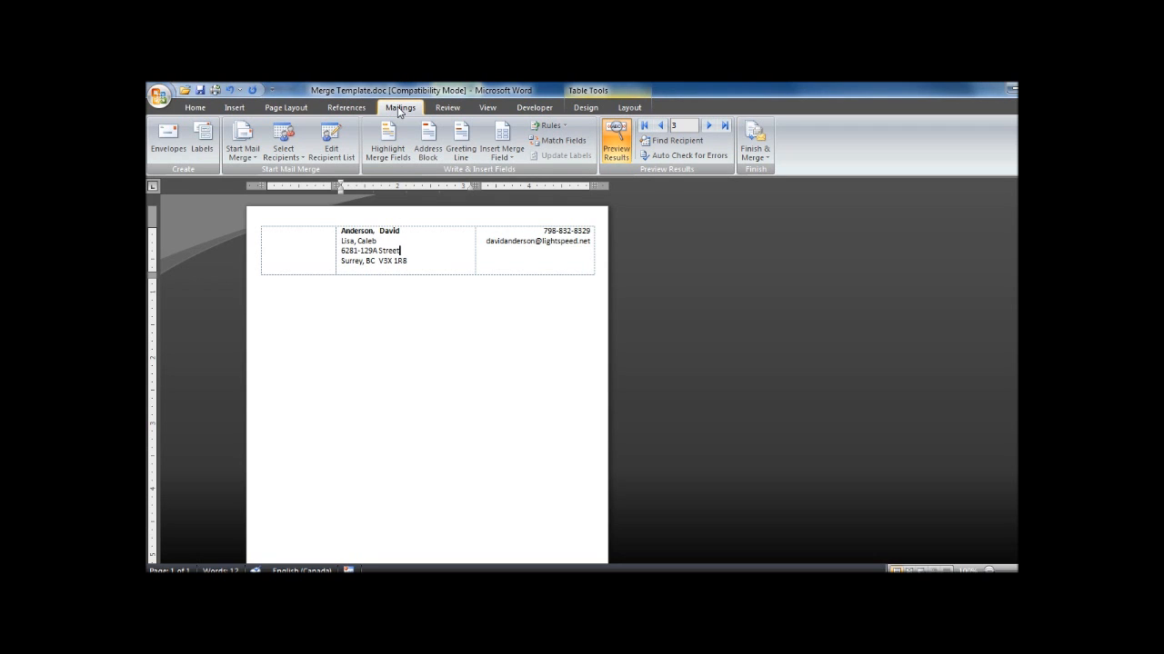
In Merge Template.doc, choose Directory as the mail merge type and merge all records into a new document
{"action": "left_click", "coordinate": [242, 157]}
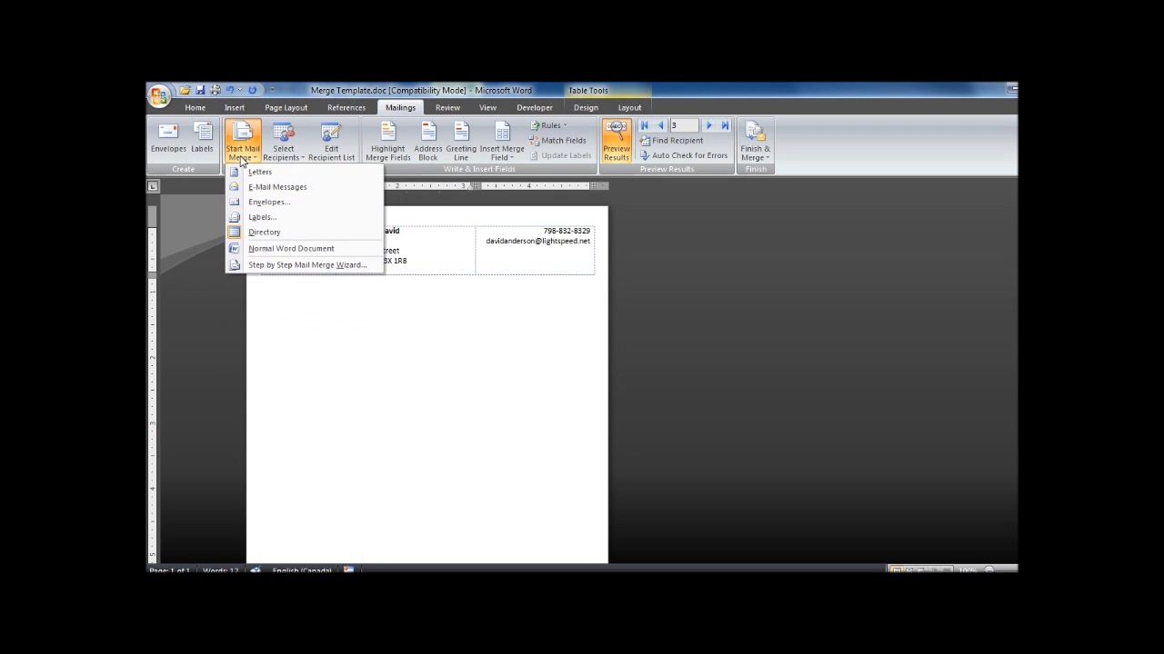
{"action": "left_click", "coordinate": [261, 233]}
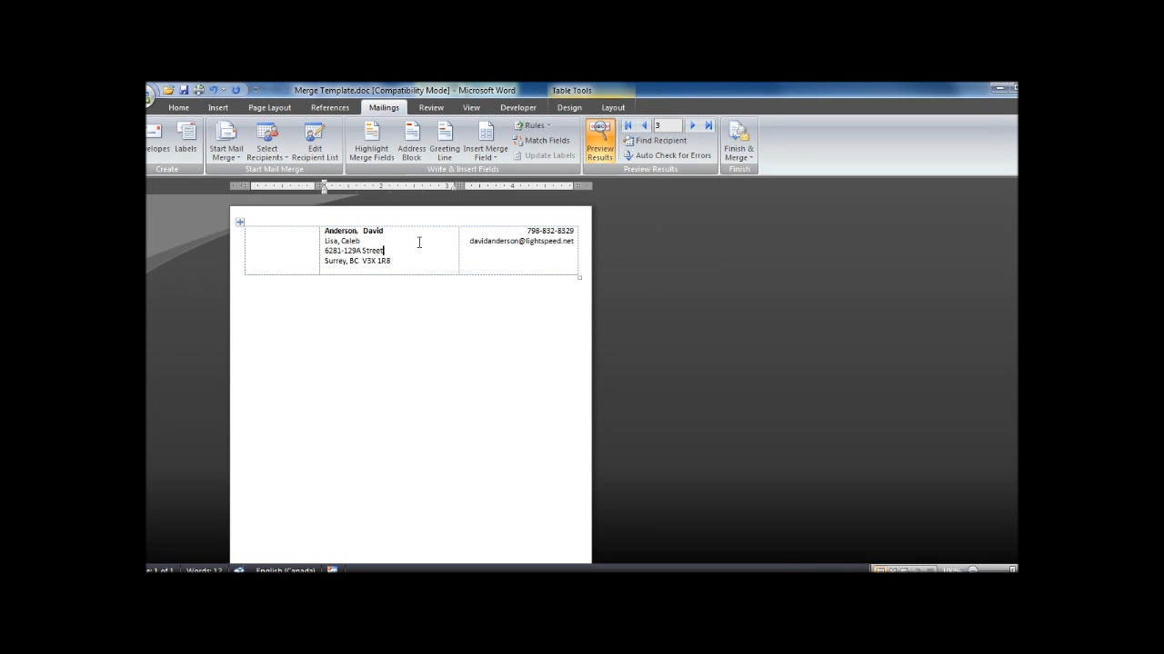
{"action": "left_click", "coordinate": [737, 156]}
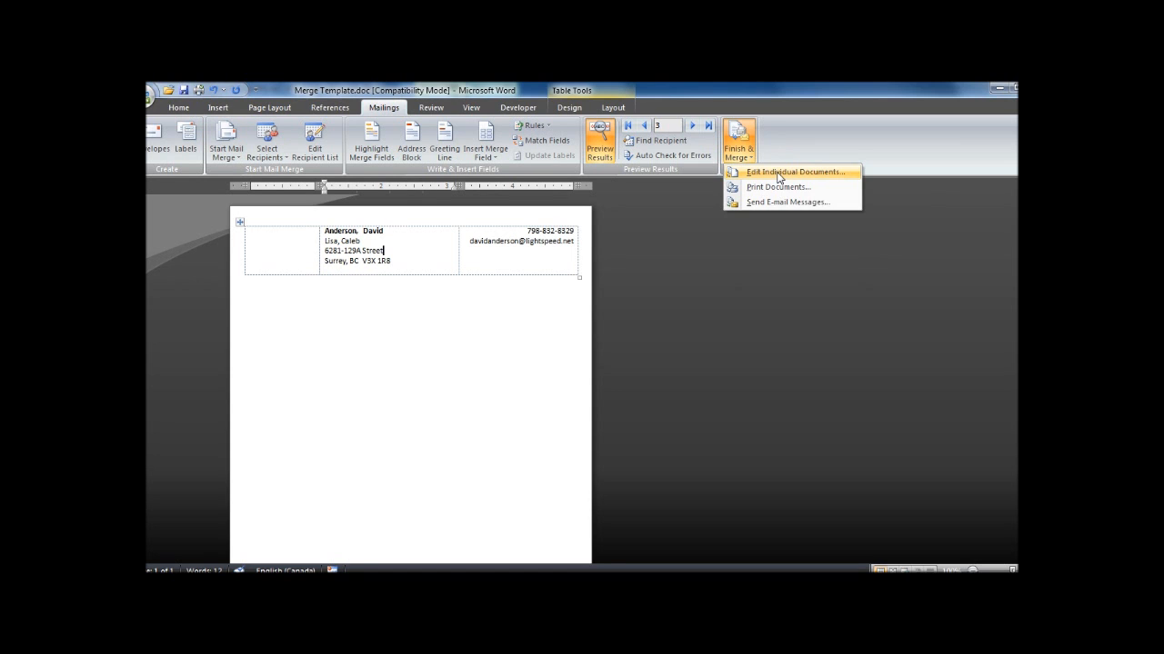
{"action": "left_click", "coordinate": [779, 177]}
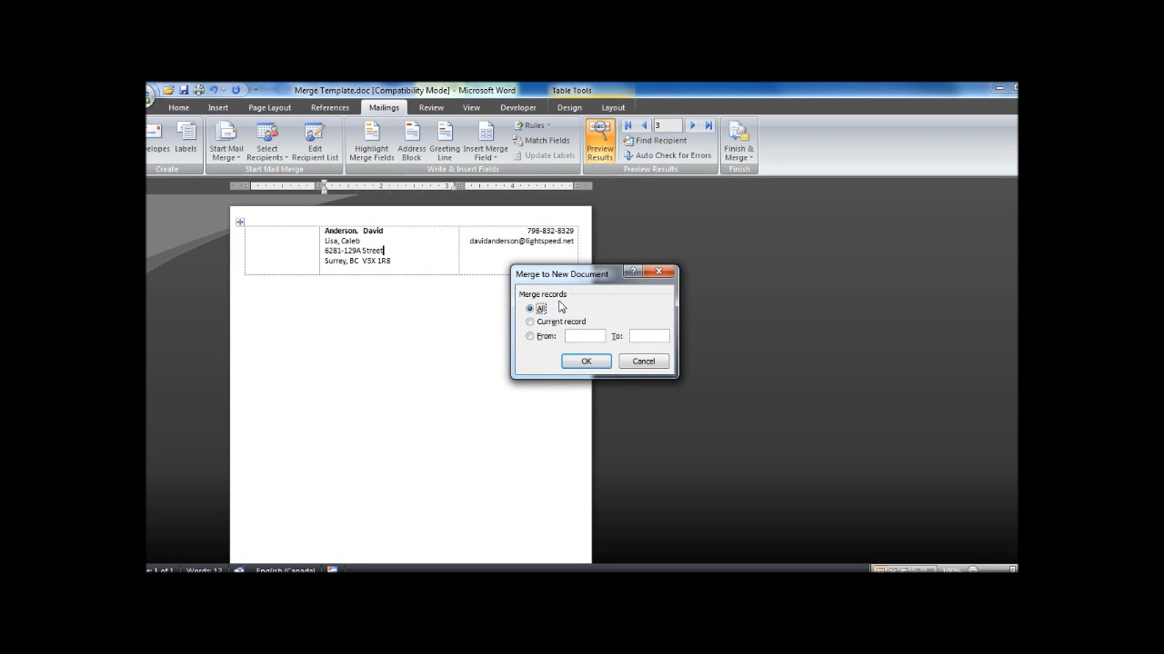
{"action": "left_click", "coordinate": [583, 362]}
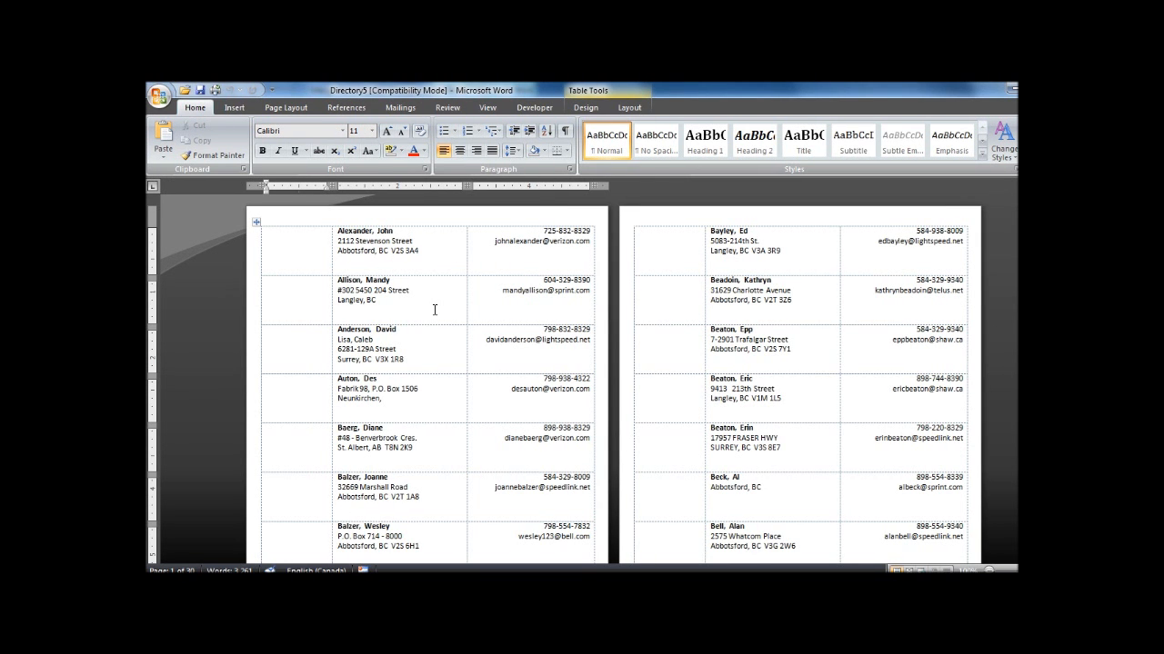
Look through the pages of the merged directory, return to its beginning and close it without saving
{"action": "scroll", "coordinate": [432, 311], "scroll_direction": "down", "scroll_amount": 3}
{"action": "scroll", "coordinate": [430, 309], "scroll_direction": "down", "scroll_amount": 6}
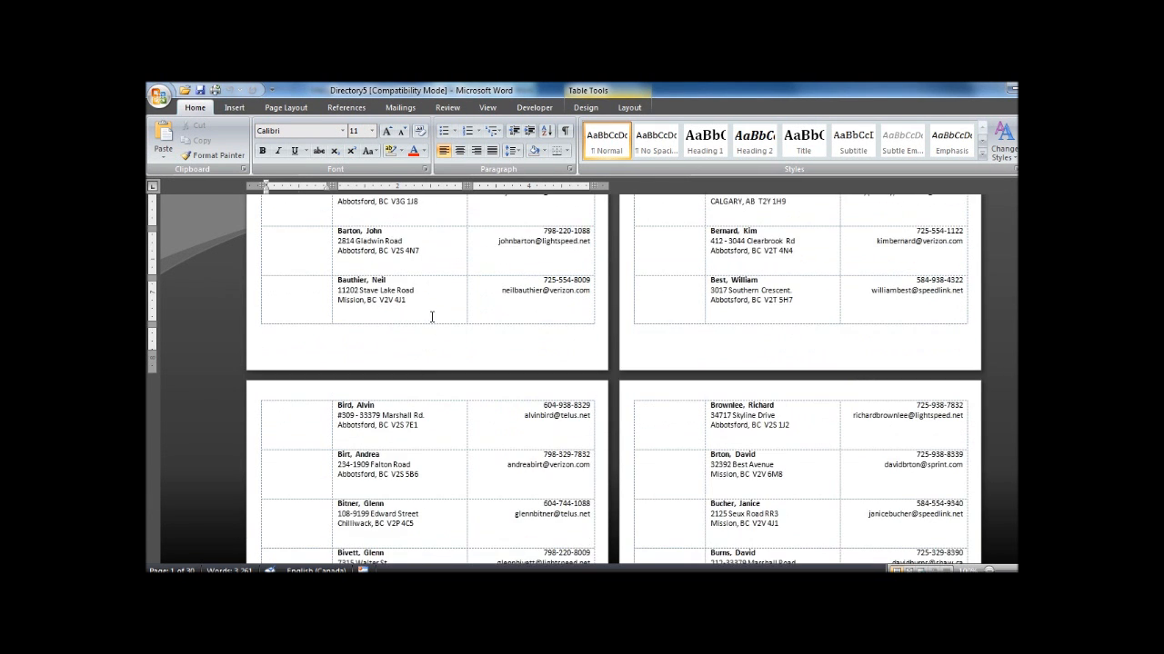
{"action": "scroll", "coordinate": [433, 317], "scroll_direction": "down", "scroll_amount": 4}
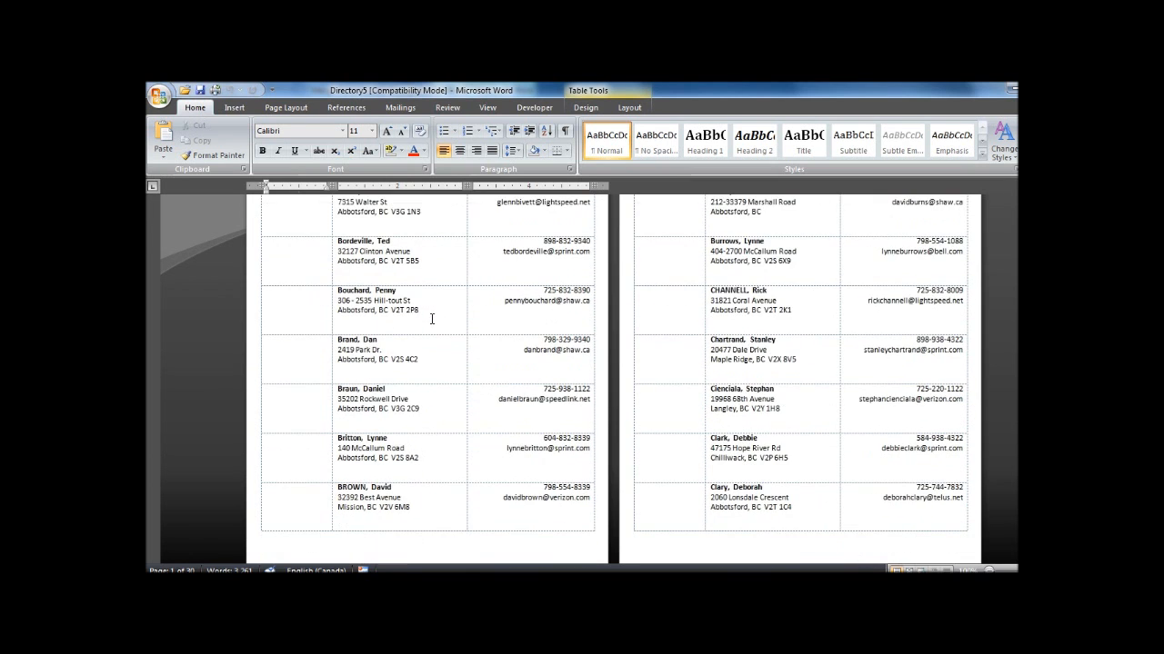
{"action": "key", "text": "ctrl+Home"}
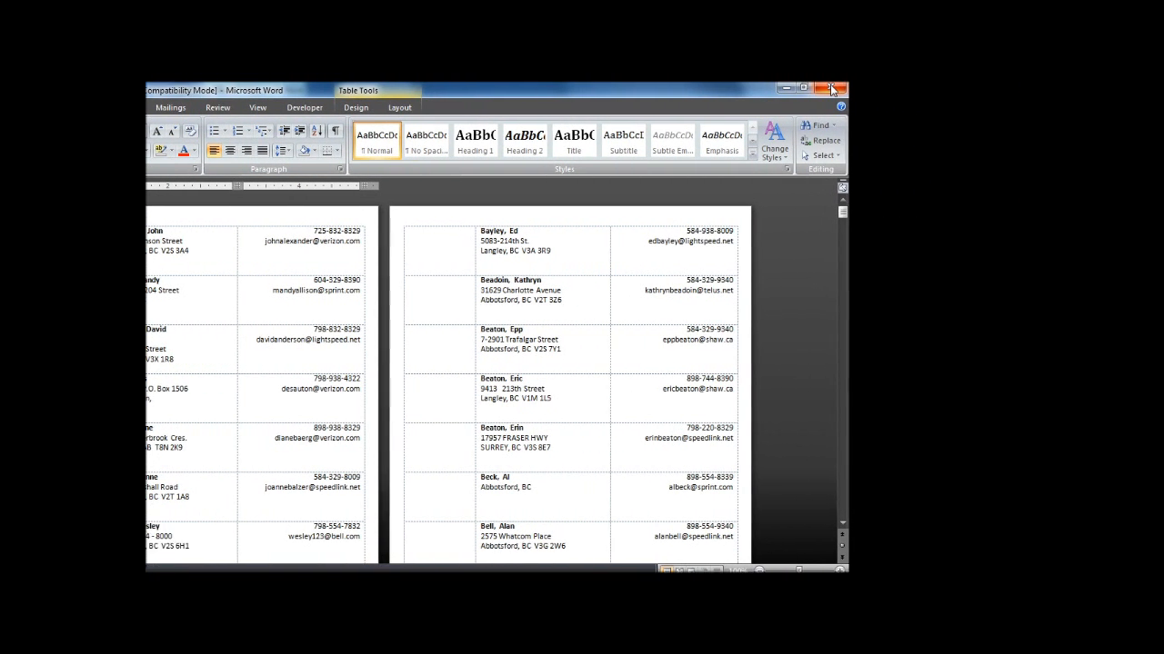
{"action": "left_click", "coordinate": [830, 89]}
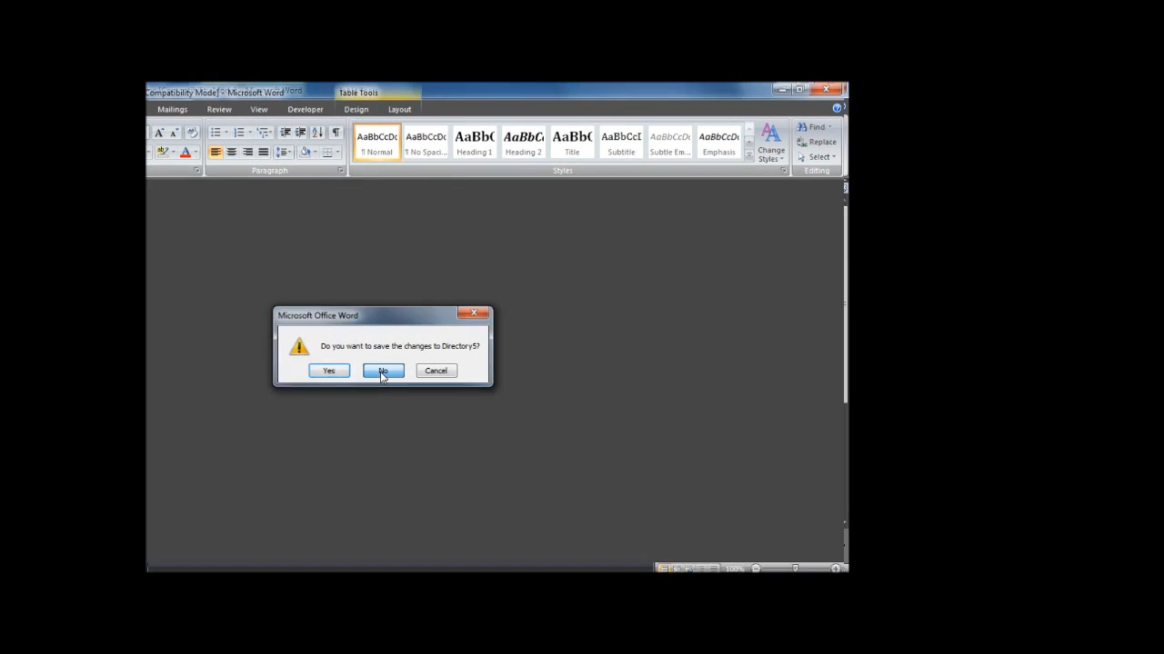
{"action": "left_click", "coordinate": [381, 371]}
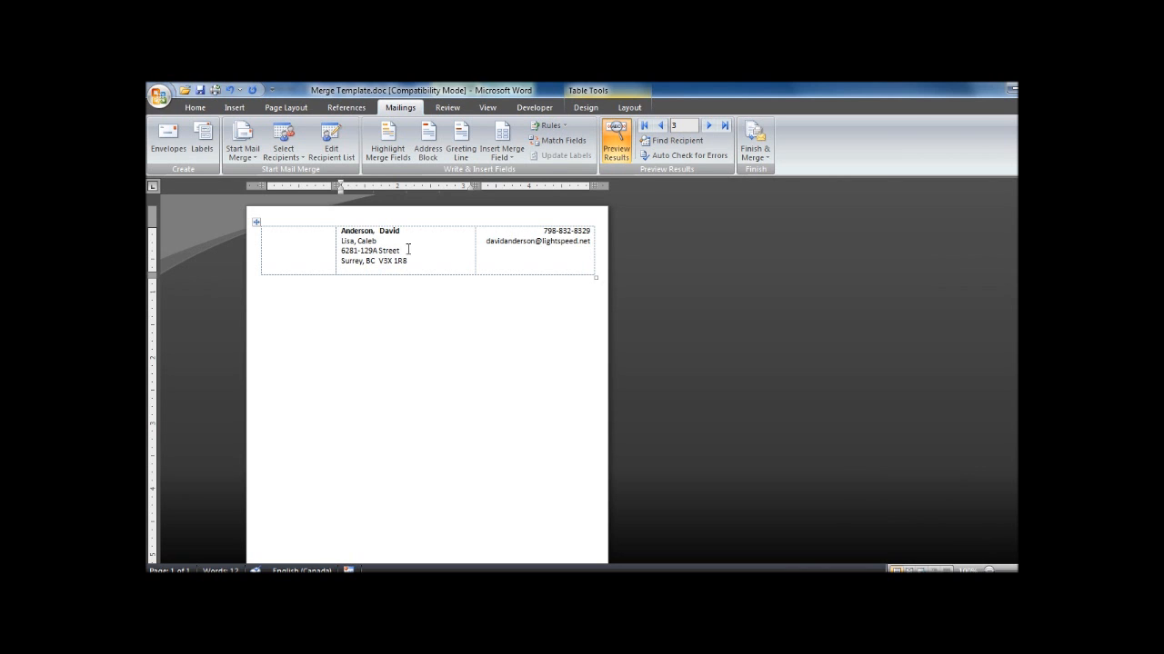
Merge all records of the template into a new document for editing once more
{"action": "left_click", "coordinate": [755, 146]}
{"action": "left_click", "coordinate": [783, 173]}
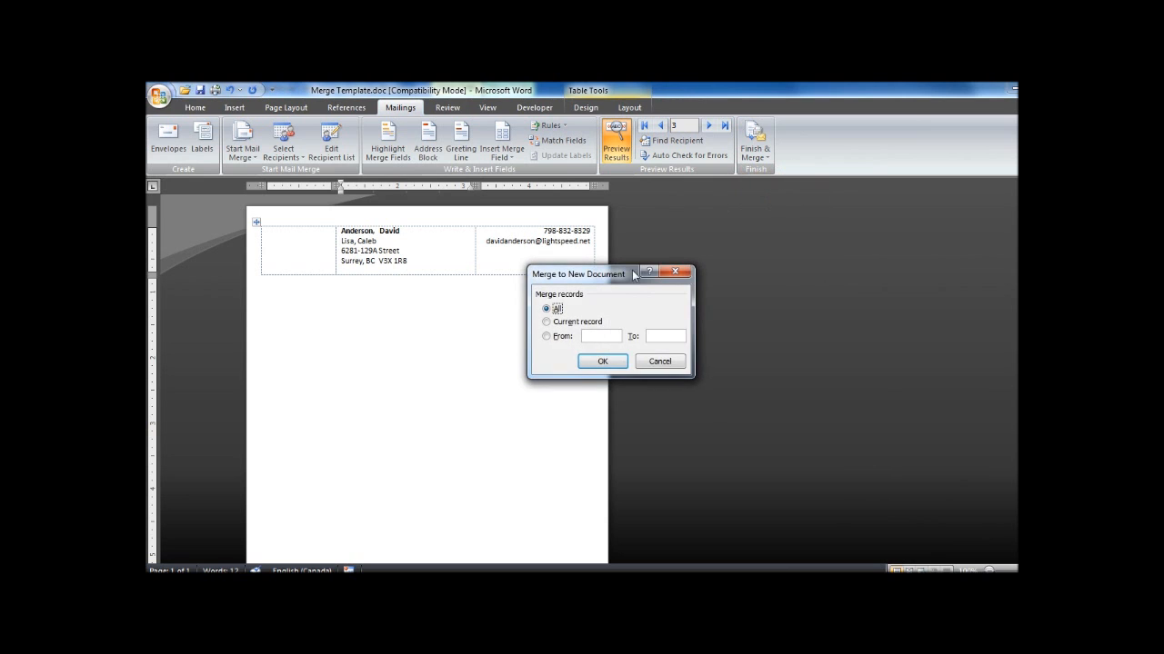
{"action": "left_click", "coordinate": [600, 362]}
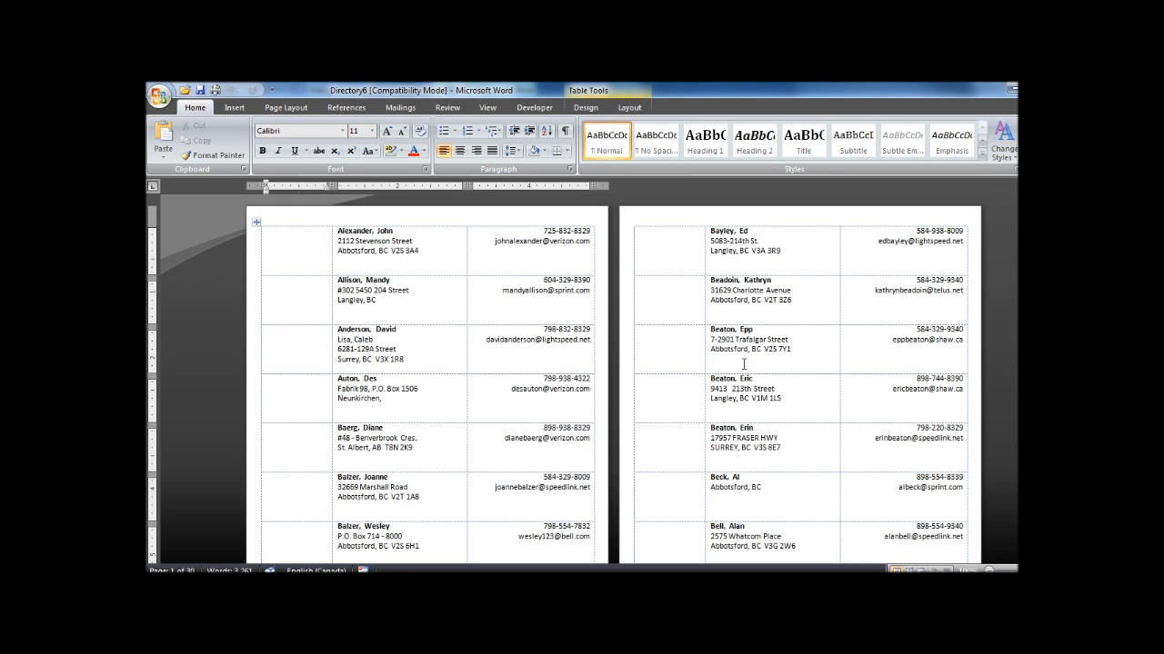
Review the merged directory pages and insert a page break before the first entry to make a blank front page
{"action": "scroll", "coordinate": [744, 365], "scroll_direction": "down", "scroll_amount": 5}
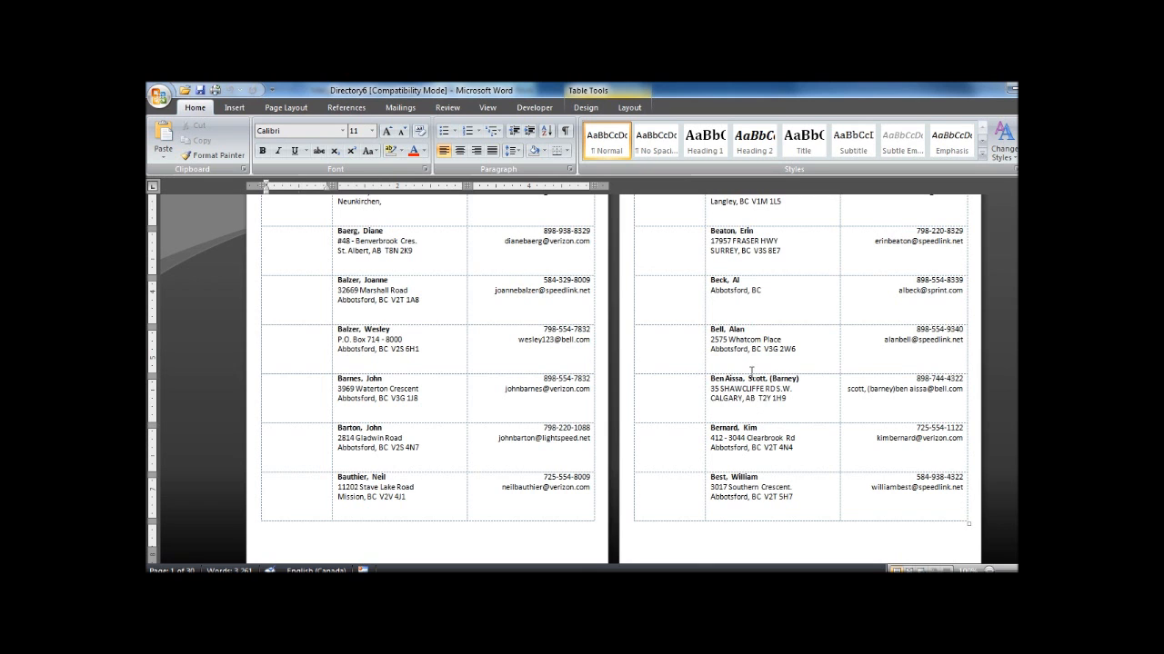
{"action": "scroll", "coordinate": [422, 397], "scroll_direction": "down", "scroll_amount": 1}
{"action": "scroll", "coordinate": [391, 397], "scroll_direction": "down", "scroll_amount": 3}
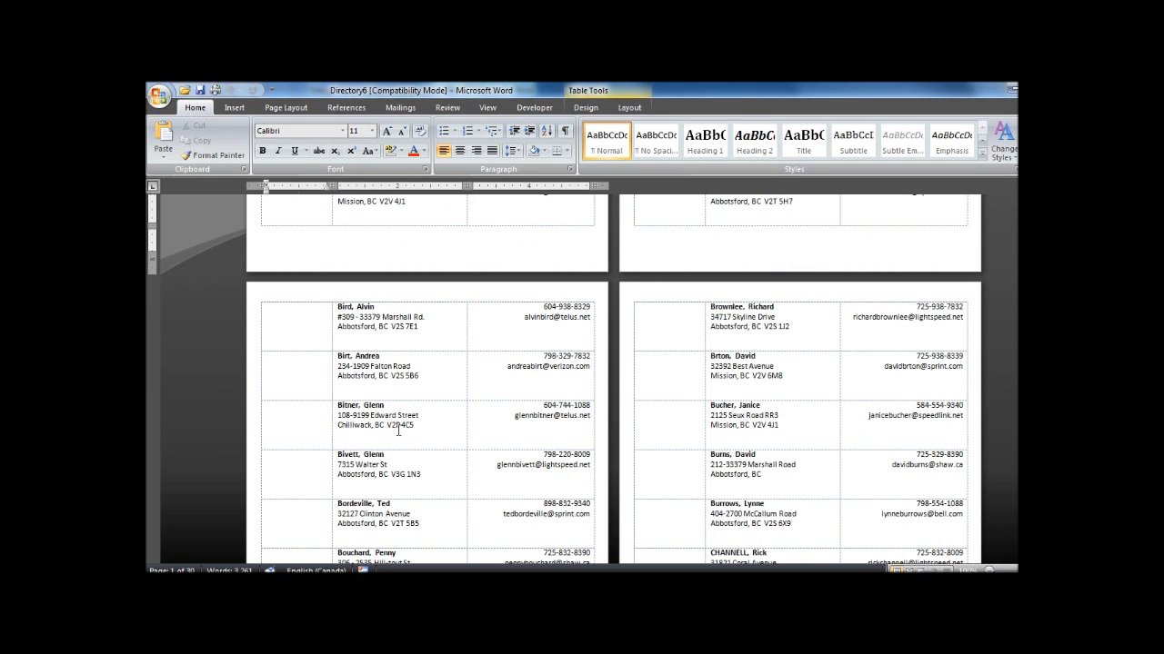
{"action": "scroll", "coordinate": [397, 432], "scroll_direction": "up", "scroll_amount": 1}
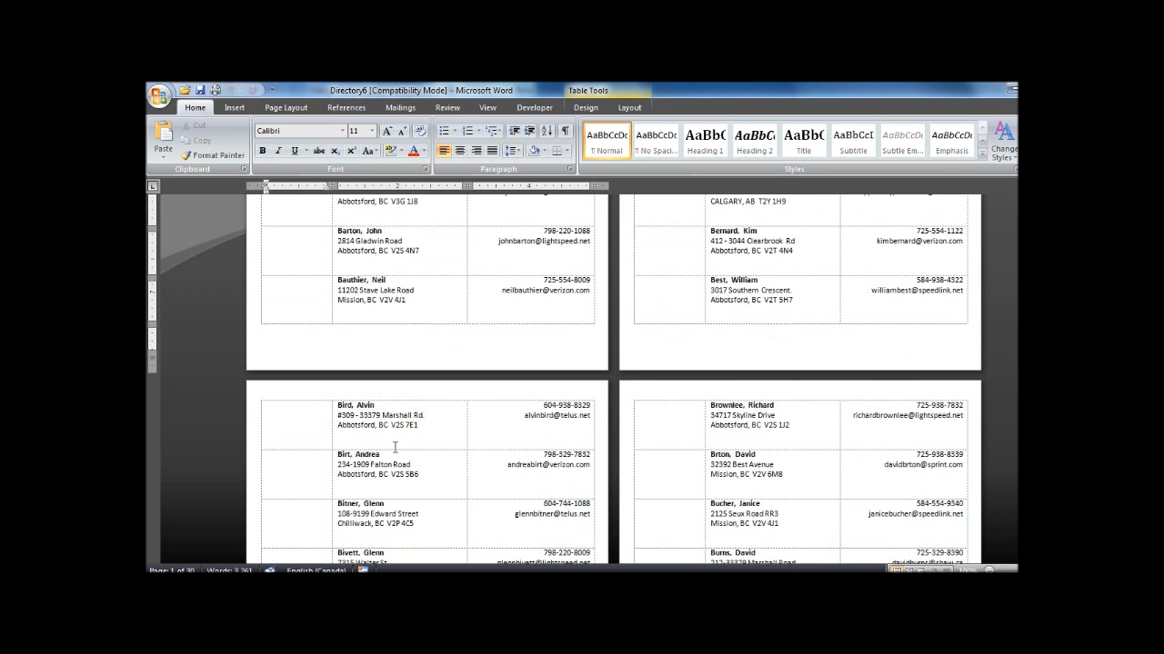
{"action": "scroll", "coordinate": [395, 451], "scroll_direction": "up", "scroll_amount": 2}
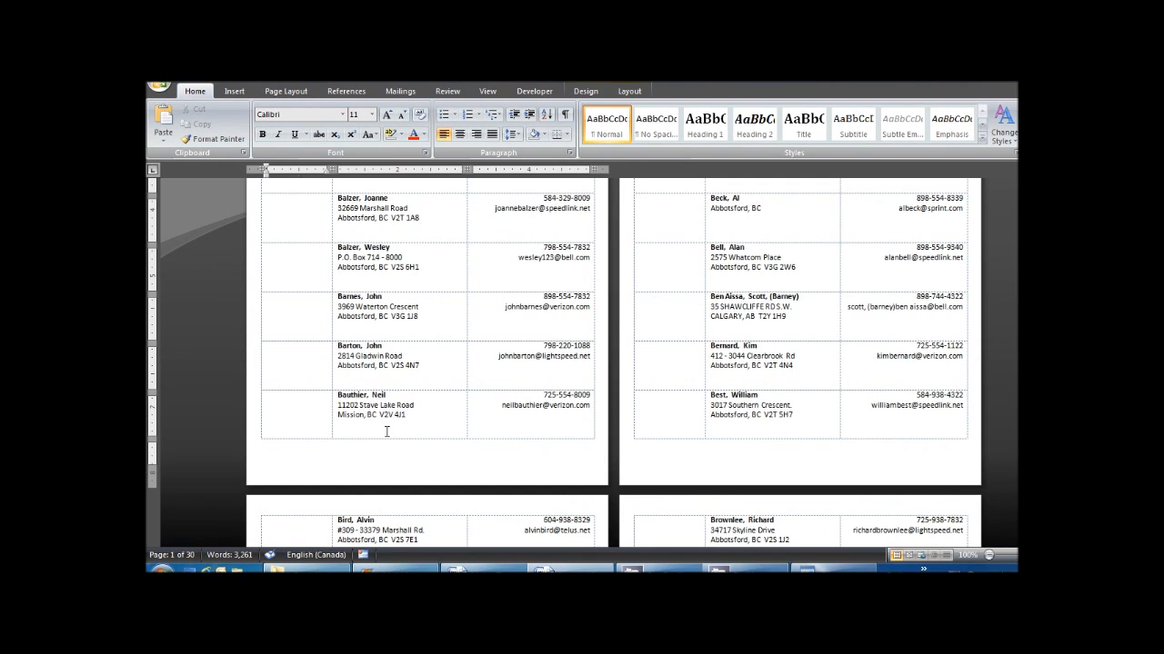
{"action": "scroll", "coordinate": [386, 430], "scroll_direction": "up", "scroll_amount": 3}
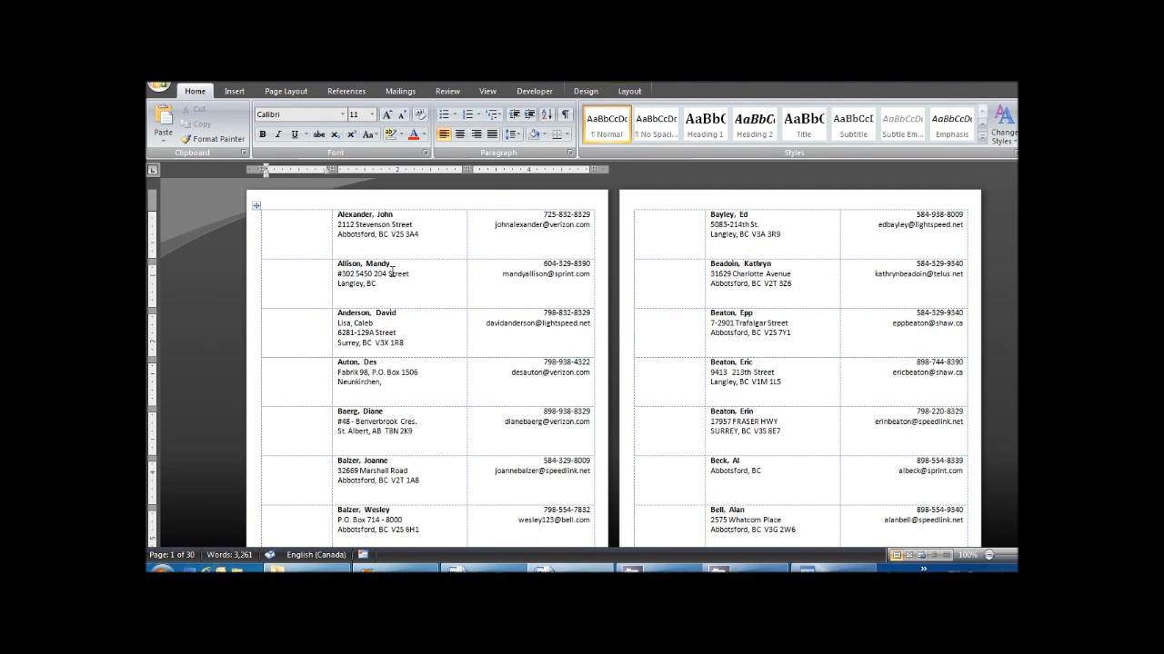
{"action": "left_click", "coordinate": [268, 215]}
{"action": "key", "text": "ctrl+Return"}
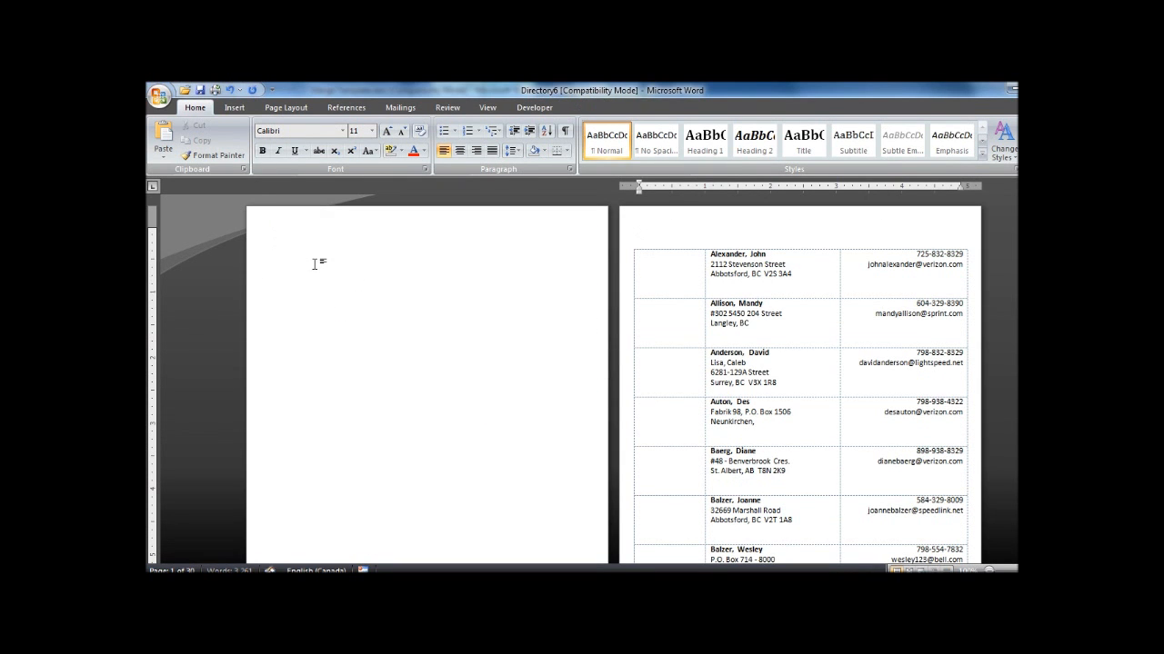
{"action": "left_click", "coordinate": [315, 247]}
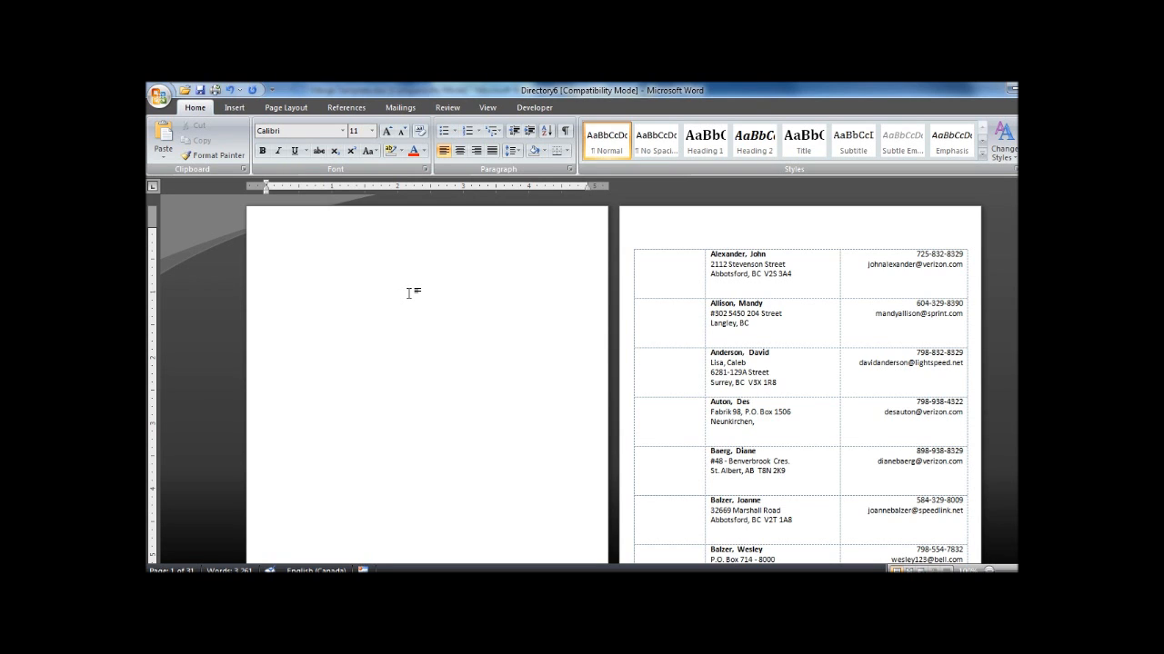
Insert the picture IMG_0244.JPG into the empty first-column cell of the second entry and shrink it to about 1.1 inches wide
{"action": "left_click", "coordinate": [623, 320]}
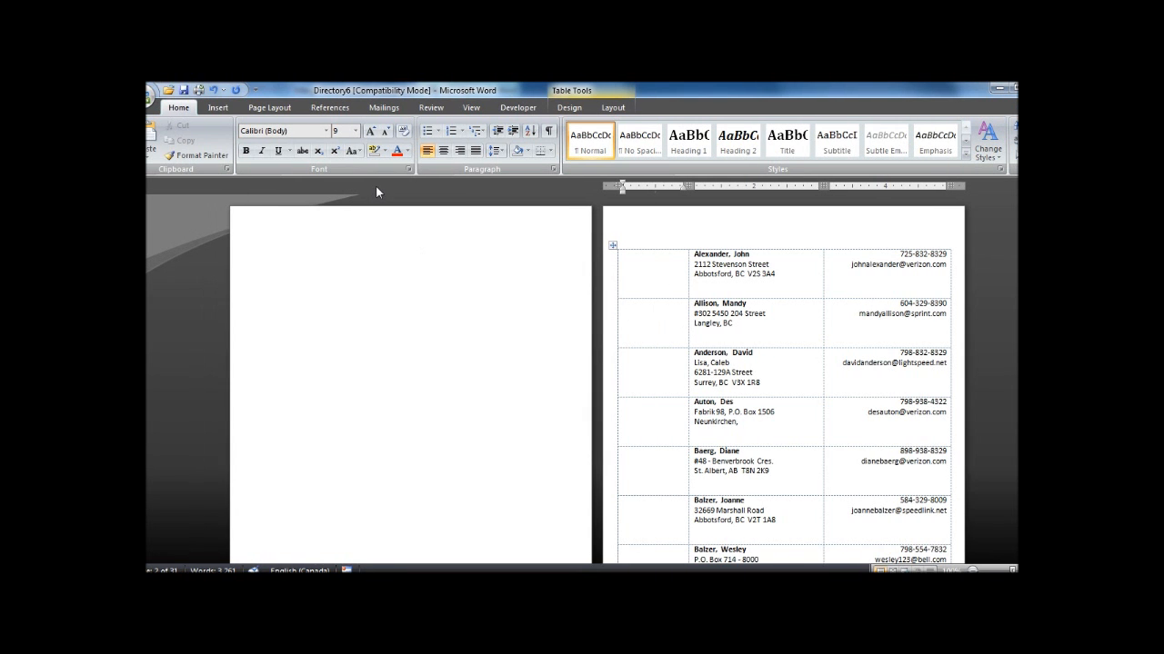
{"action": "left_click", "coordinate": [218, 108]}
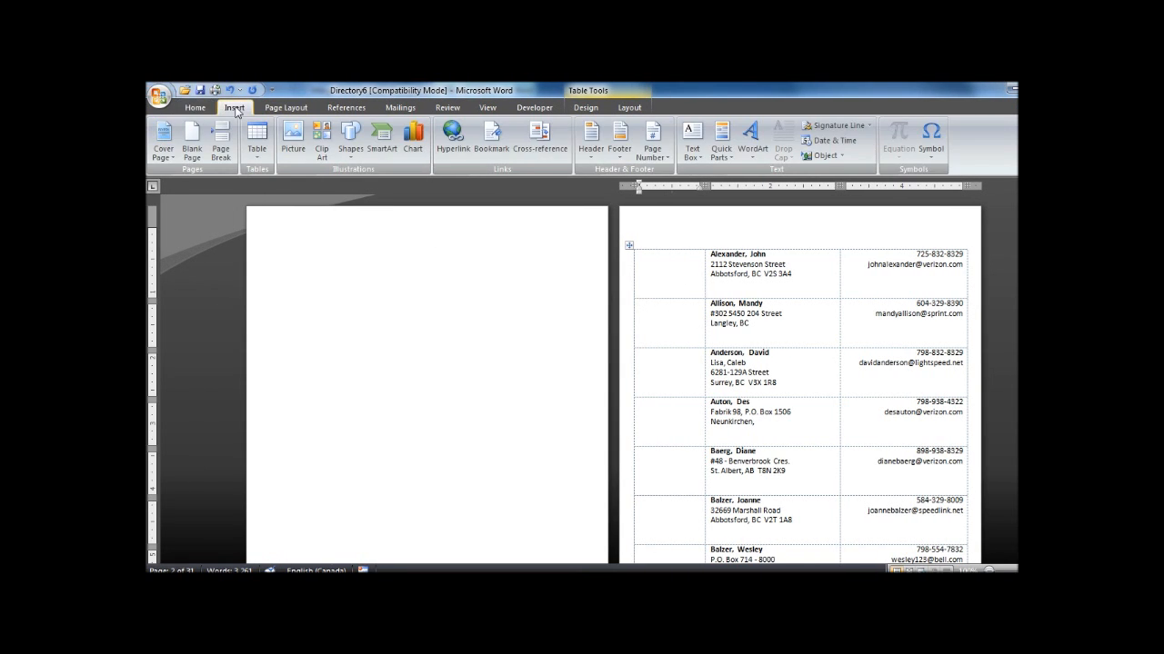
{"action": "left_click", "coordinate": [293, 138]}
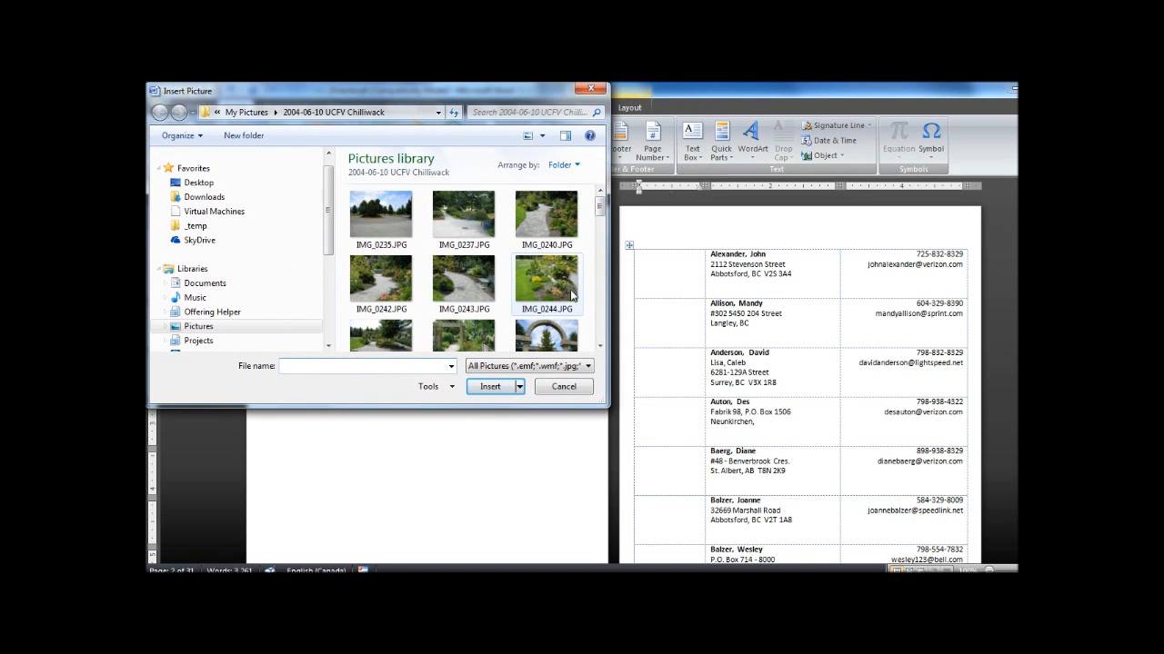
{"action": "double_click", "coordinate": [548, 278]}
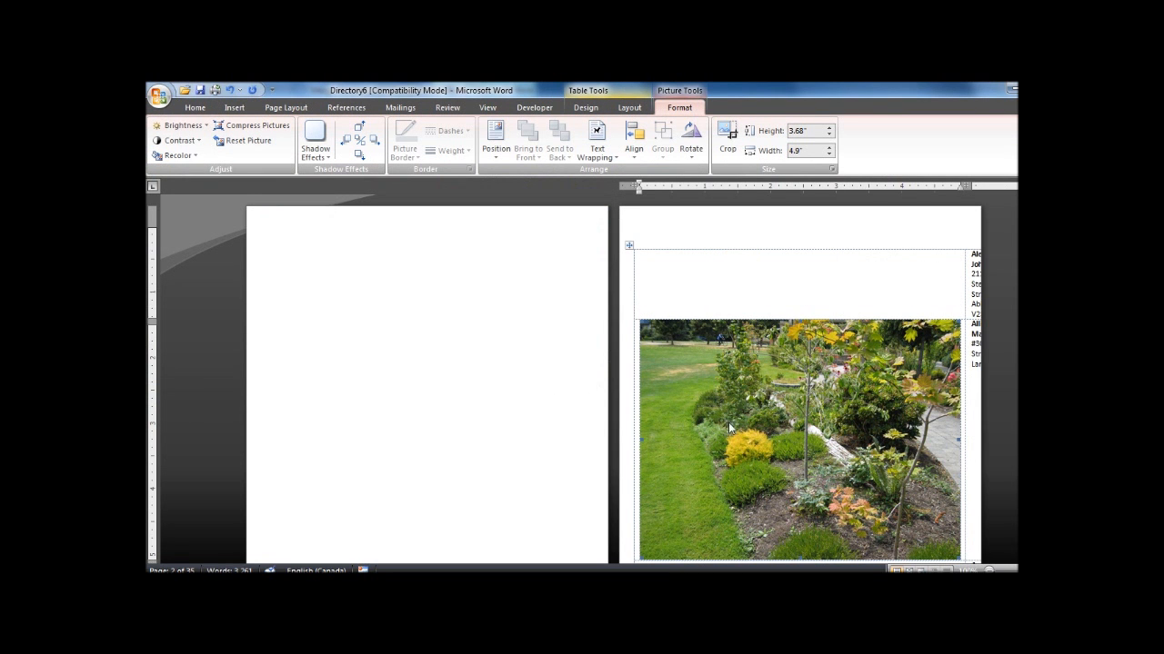
{"action": "scroll", "coordinate": [870, 425], "scroll_direction": "down", "scroll_amount": 1}
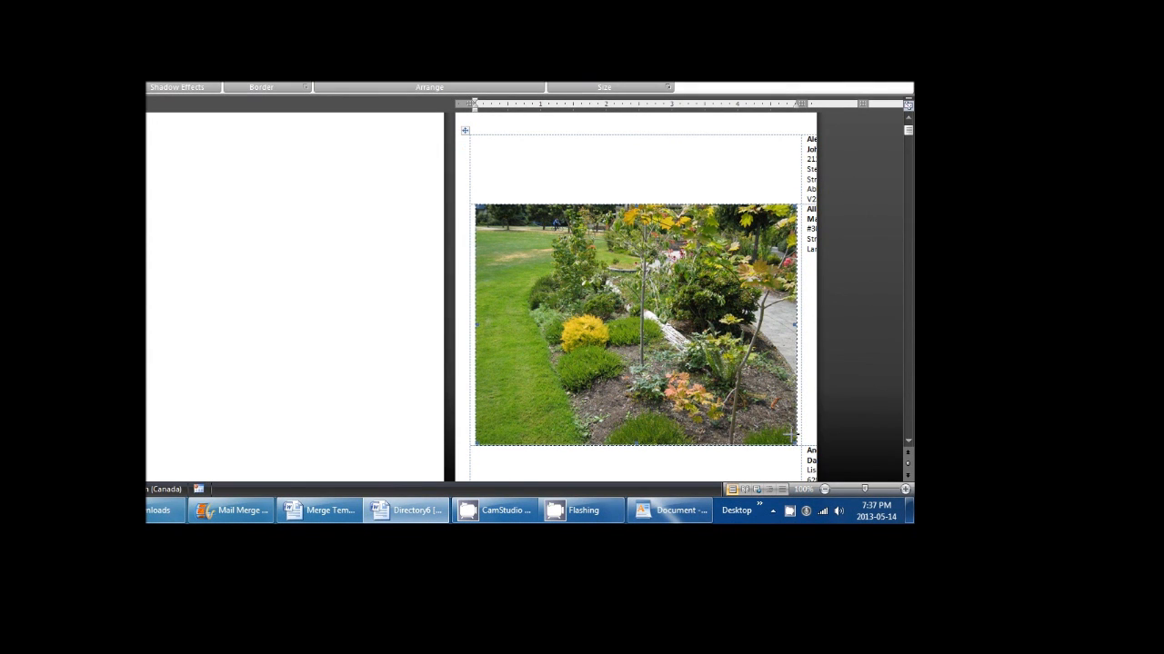
{"action": "left_click_drag", "start_coordinate": [550, 255], "coordinate": [546, 238]}
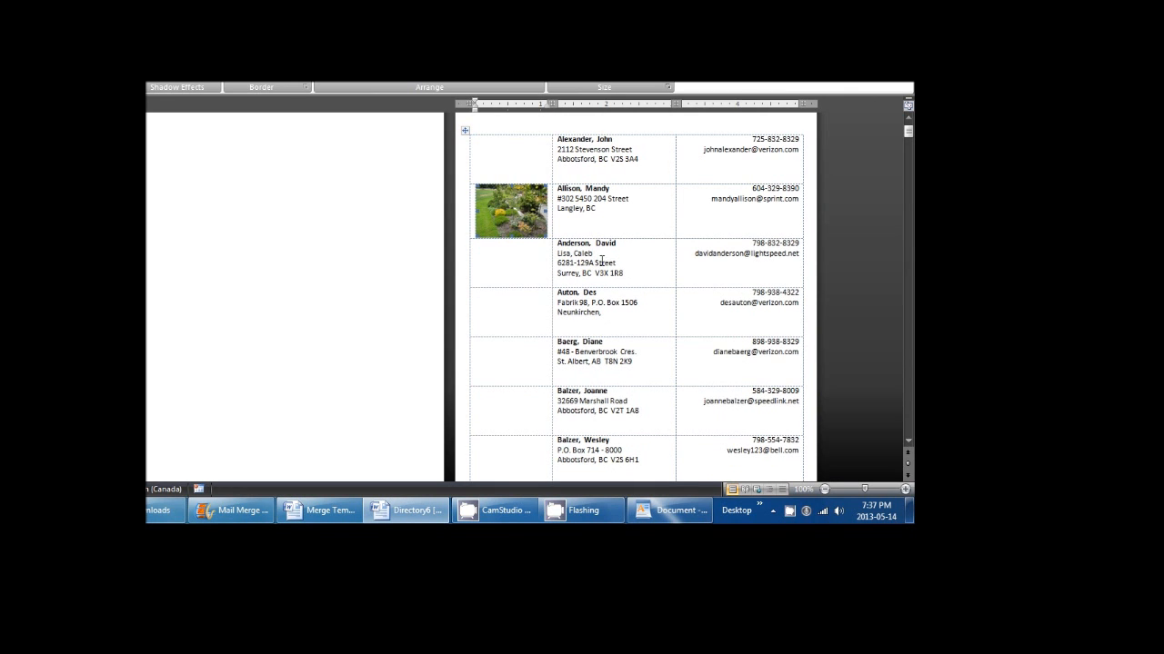